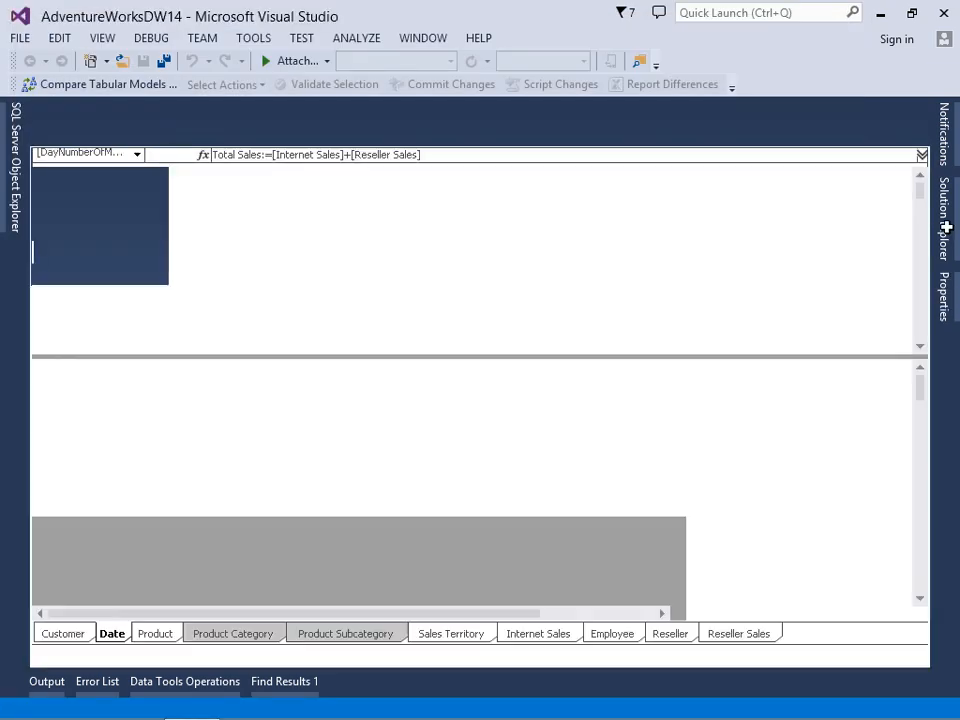
# Review the formulas of the Internet Sales and Gross Profit Margin measures in the Internet Sales table
pyautogui.click(950, 235)
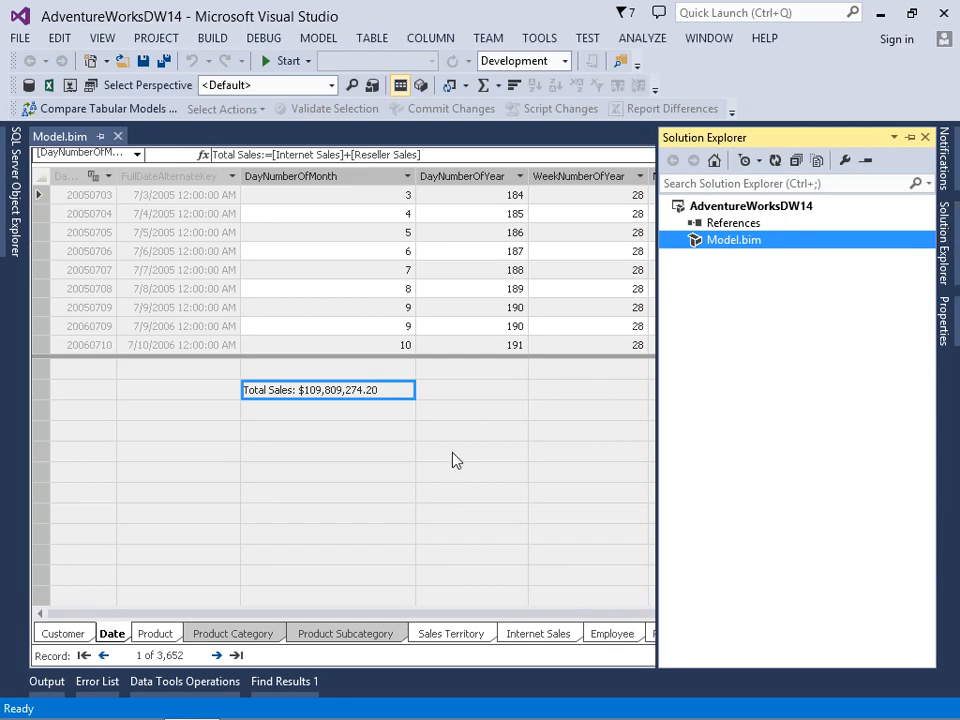
pyautogui.click(524, 636)
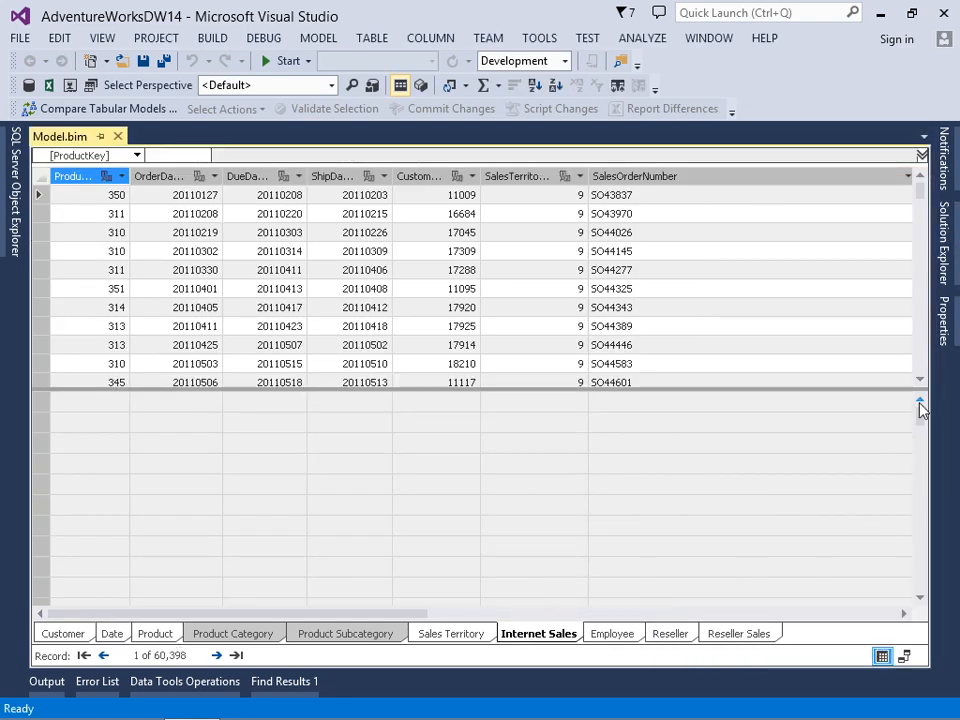
pyautogui.click(673, 614)
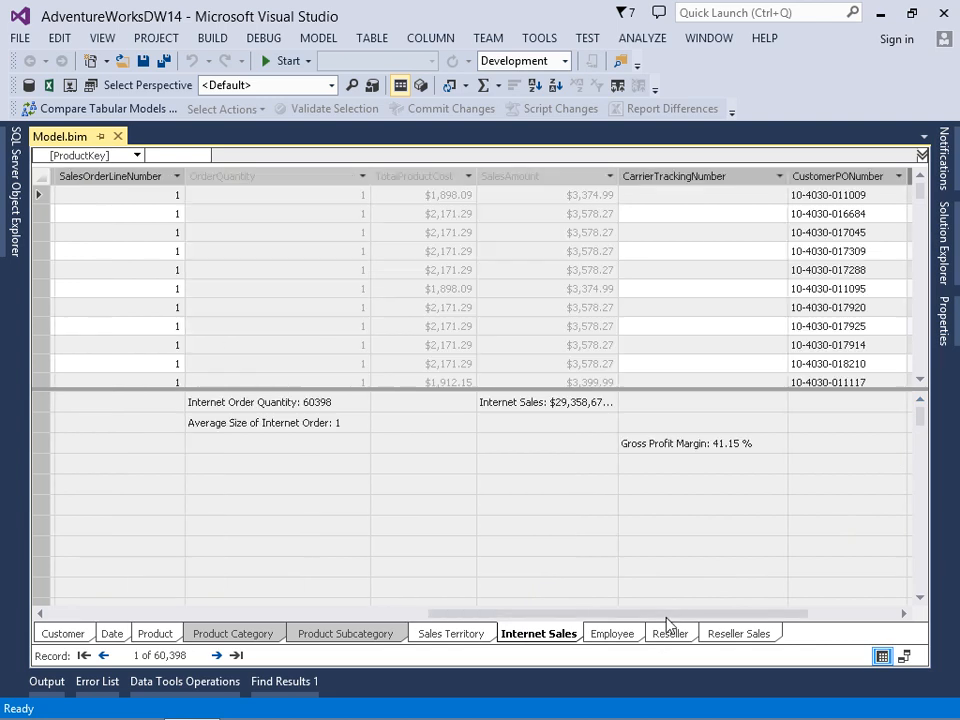
pyautogui.click(552, 414)
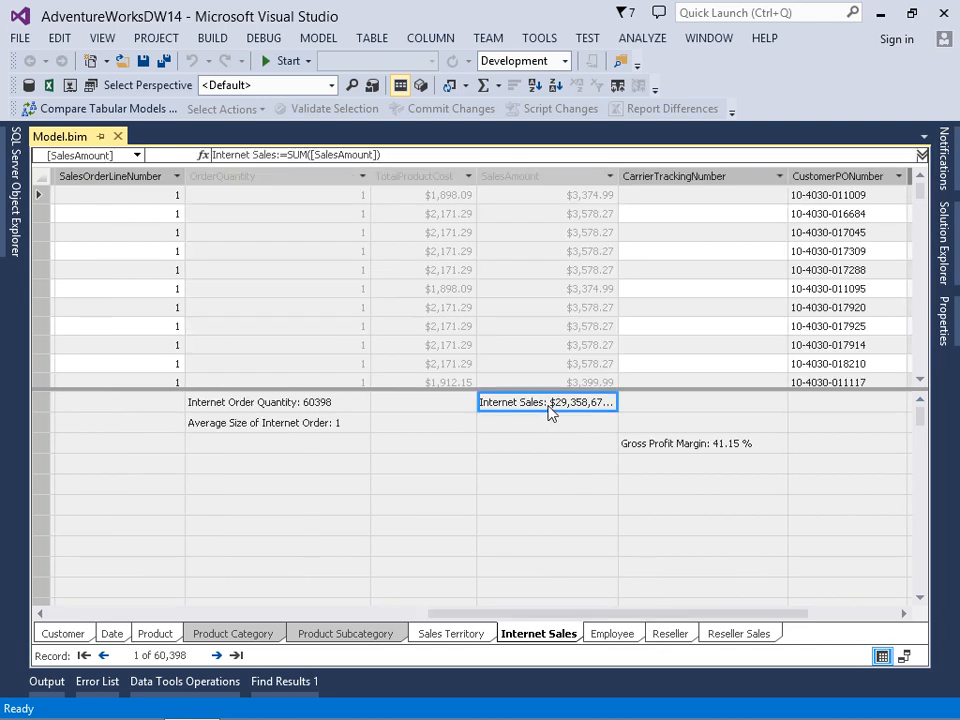
pyautogui.click(662, 452)
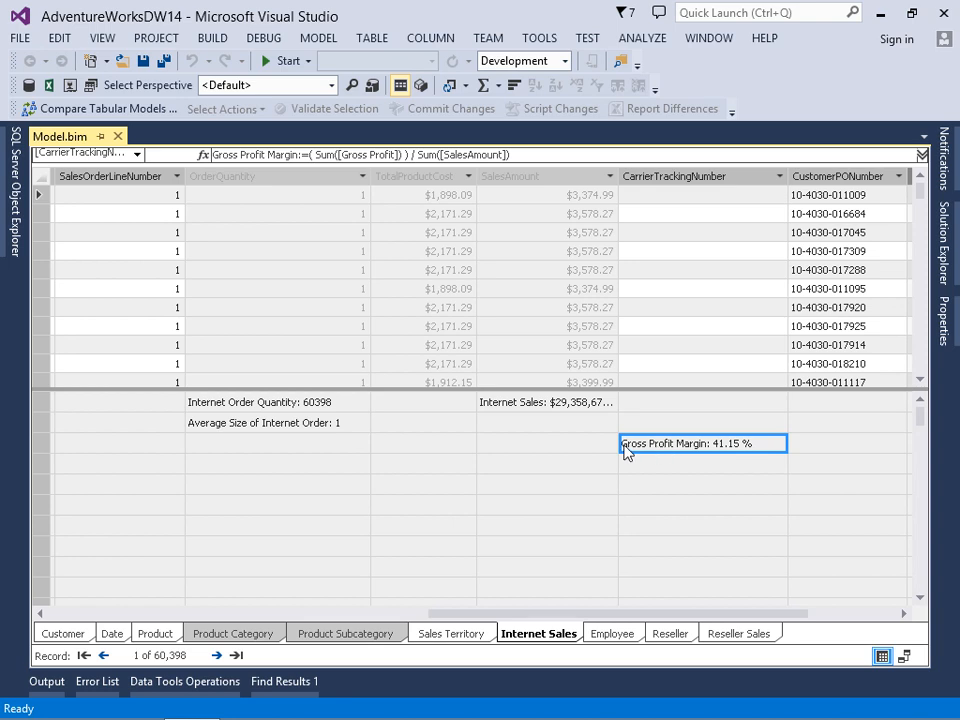
# Start a new measure named "Total Internet Sales of ALL" in an empty measure cell under OrderQuantity
pyautogui.click(306, 469)
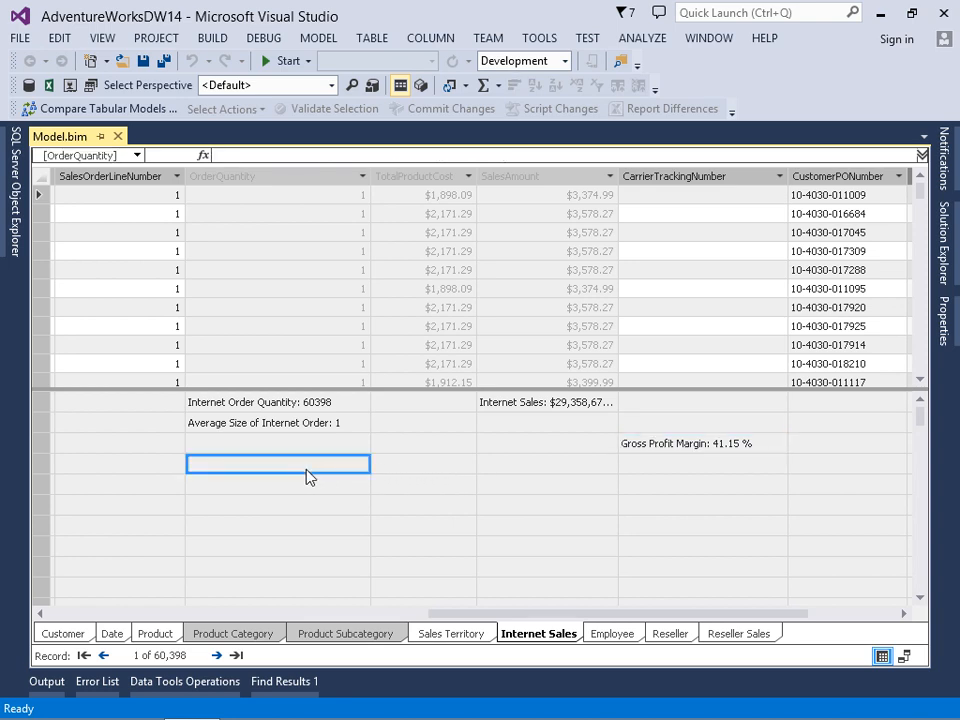
pyautogui.click(224, 155)
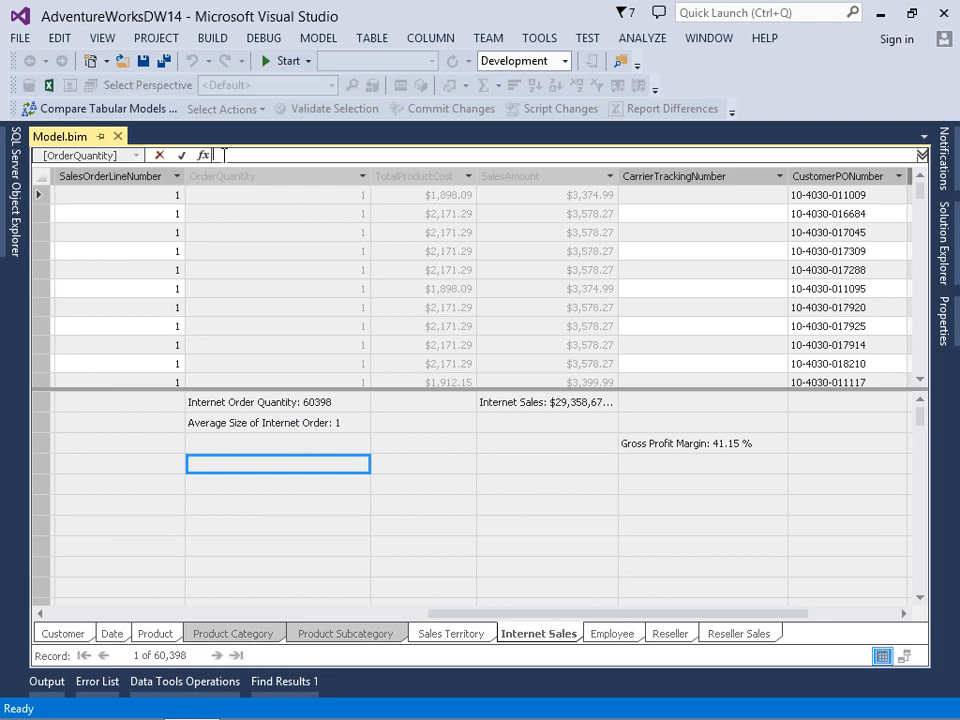
pyautogui.write('Total Internet Sales of ALL')
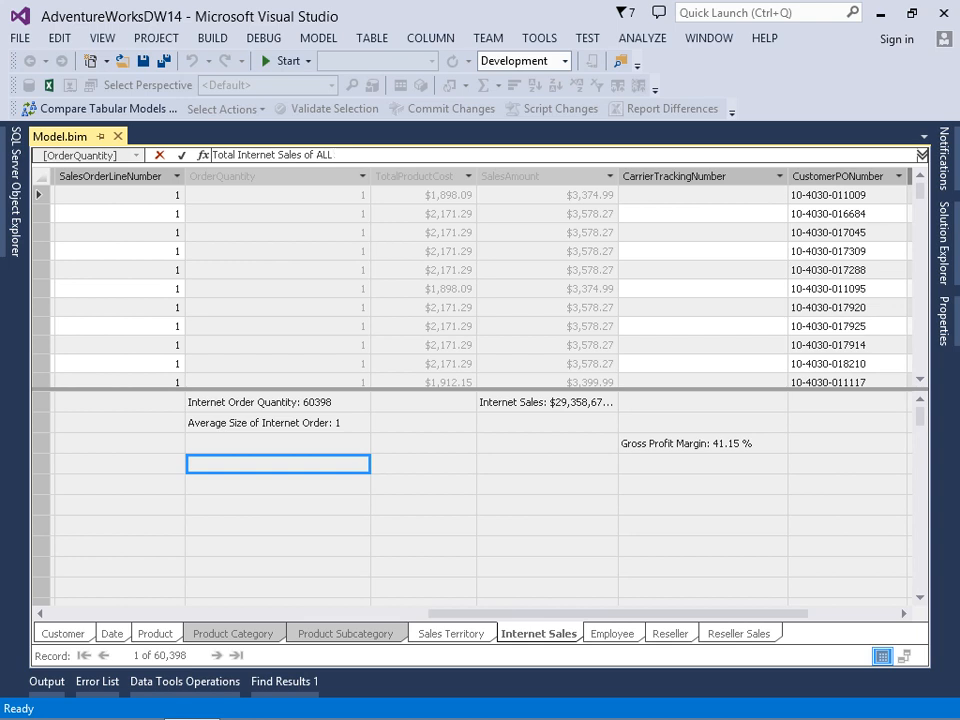
pyautogui.write(':= ')
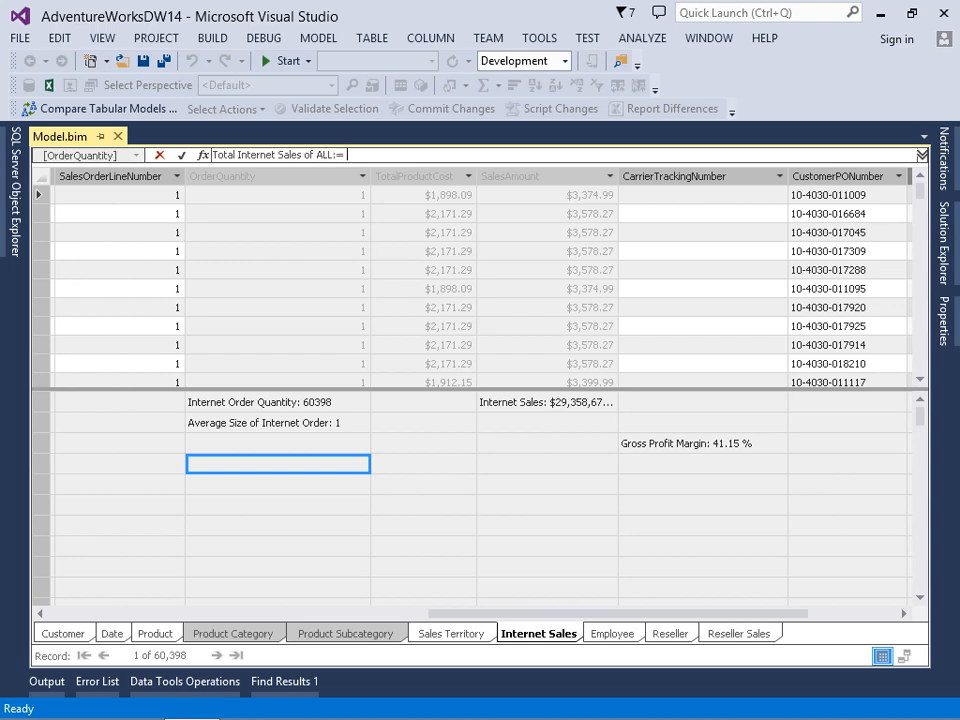
pyautogui.write('Cal')
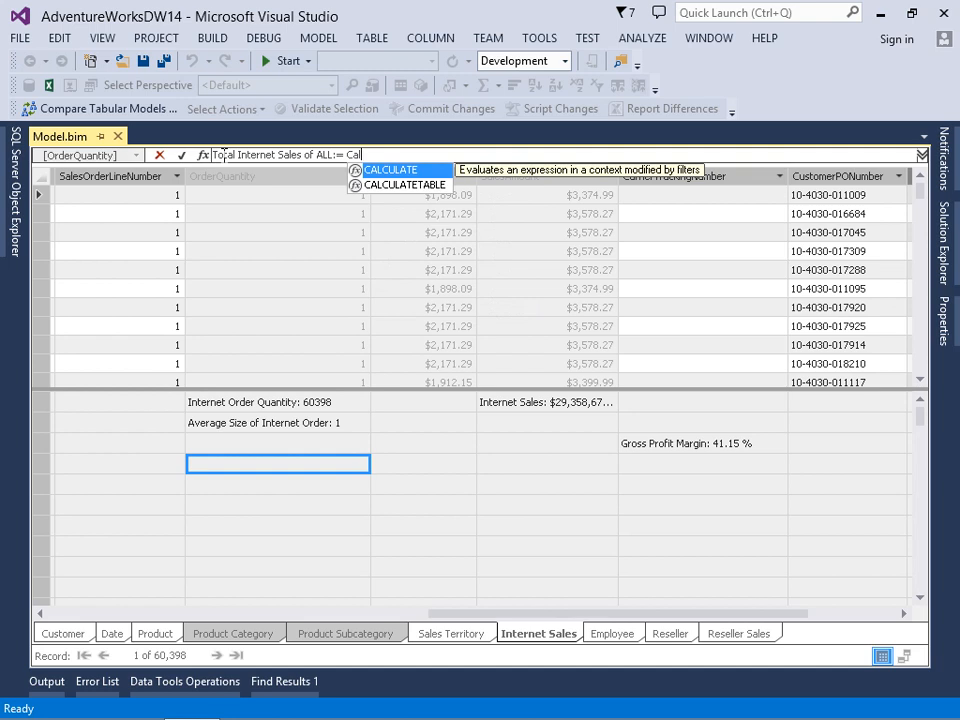
pyautogui.write('(')
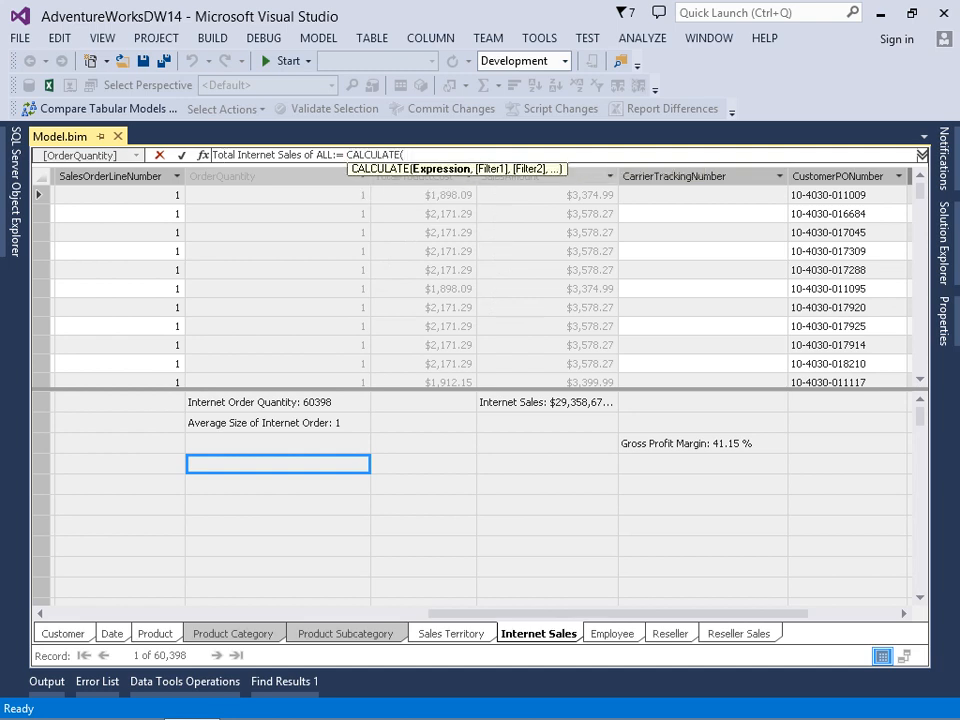
pyautogui.write(' [in')
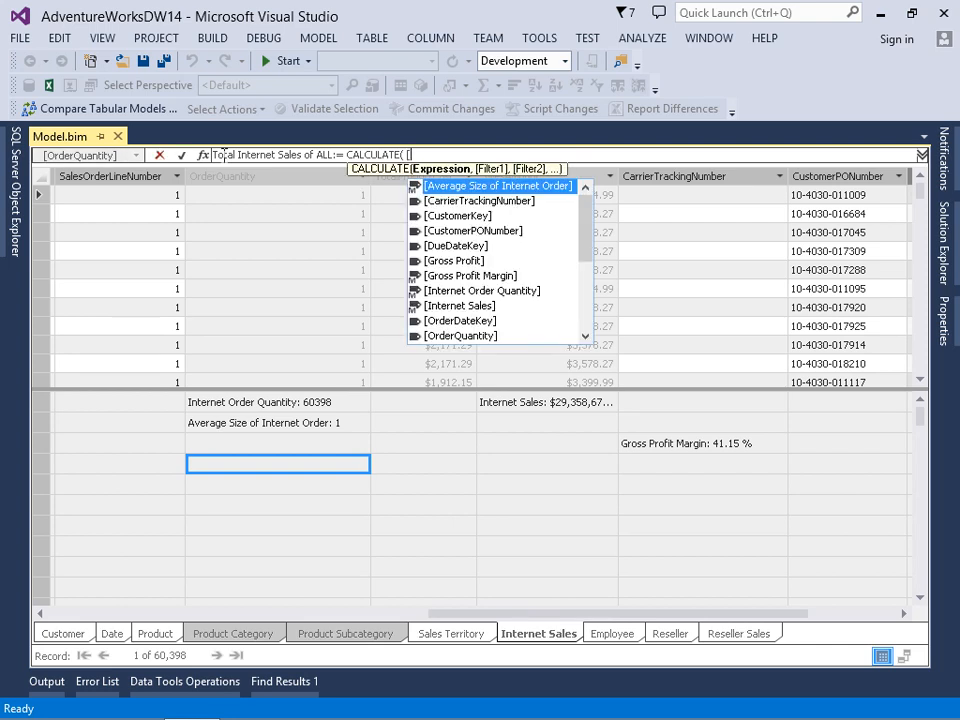
# Begin the measure's formula with CALCULATE, using [Internet Sales] as its expression
pyautogui.press('Down')
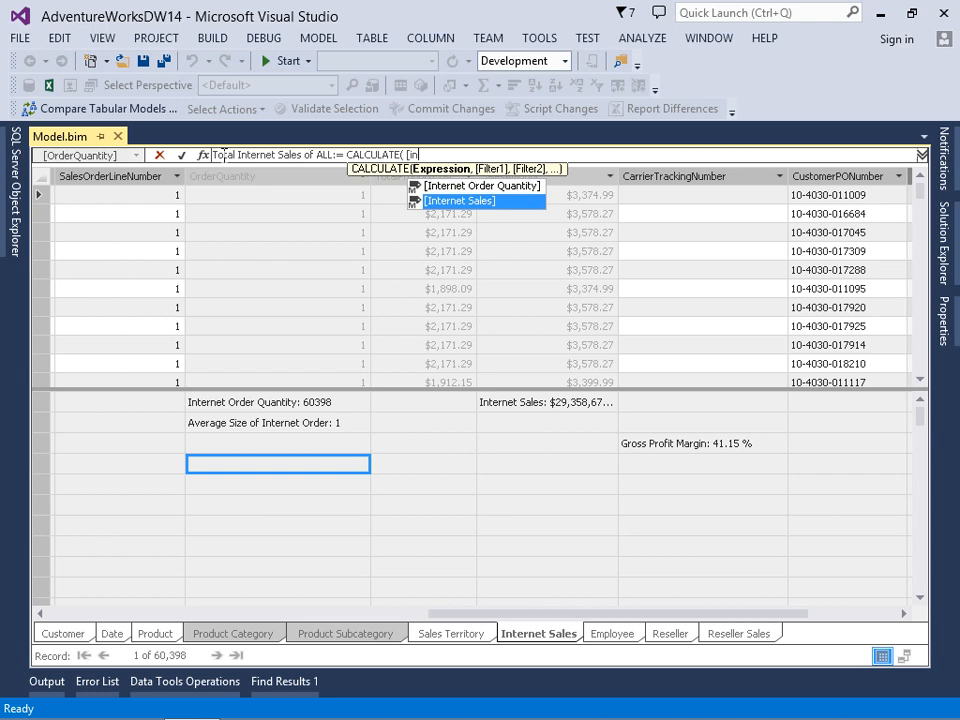
pyautogui.press('Tab')
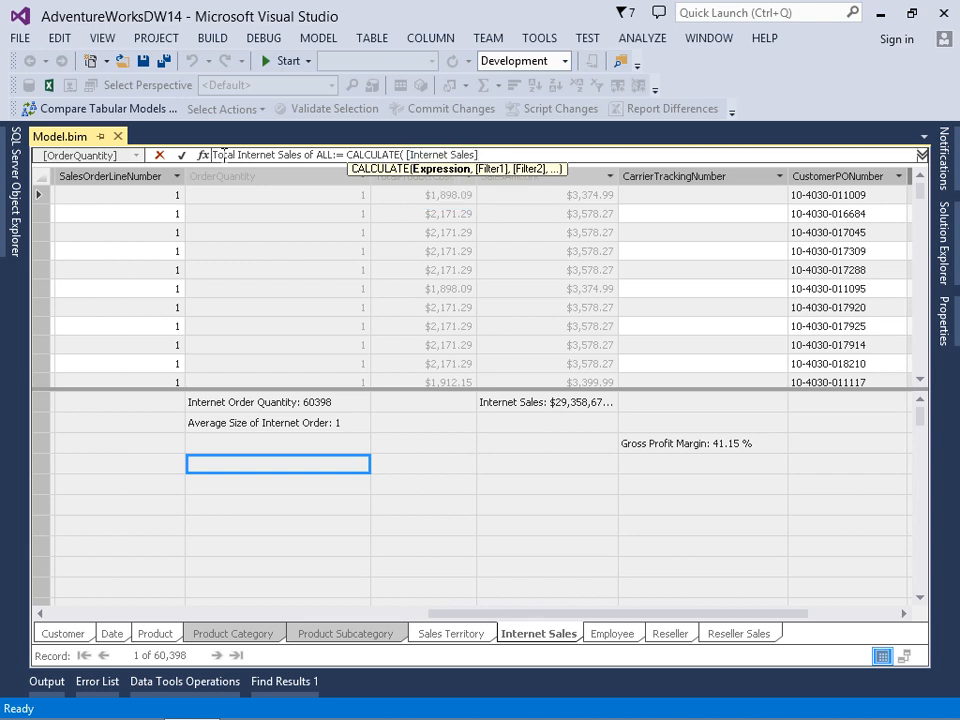
pyautogui.write(',')
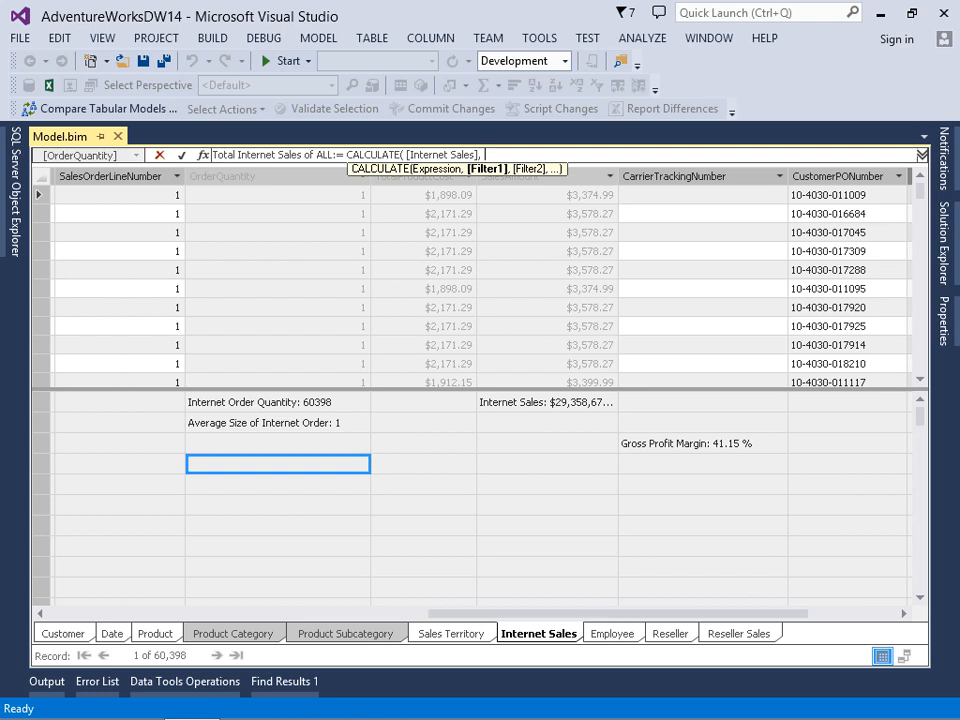
# Complete the CALCULATE formula with the filter ALL('Internet Sales') and commit the measure
pyautogui.write('ALL')
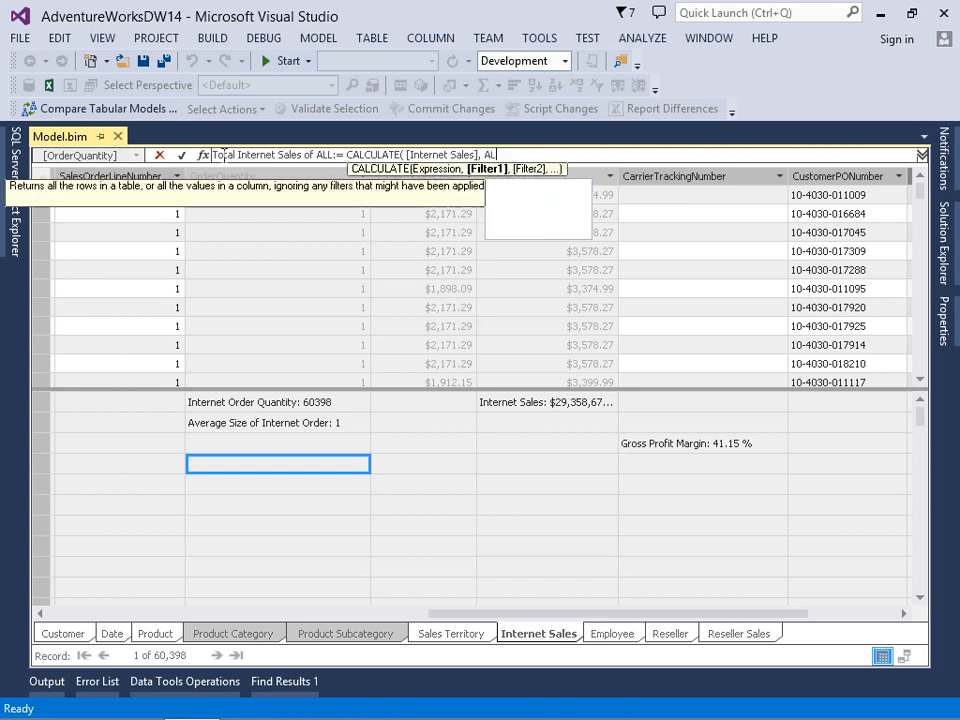
pyautogui.write('(')
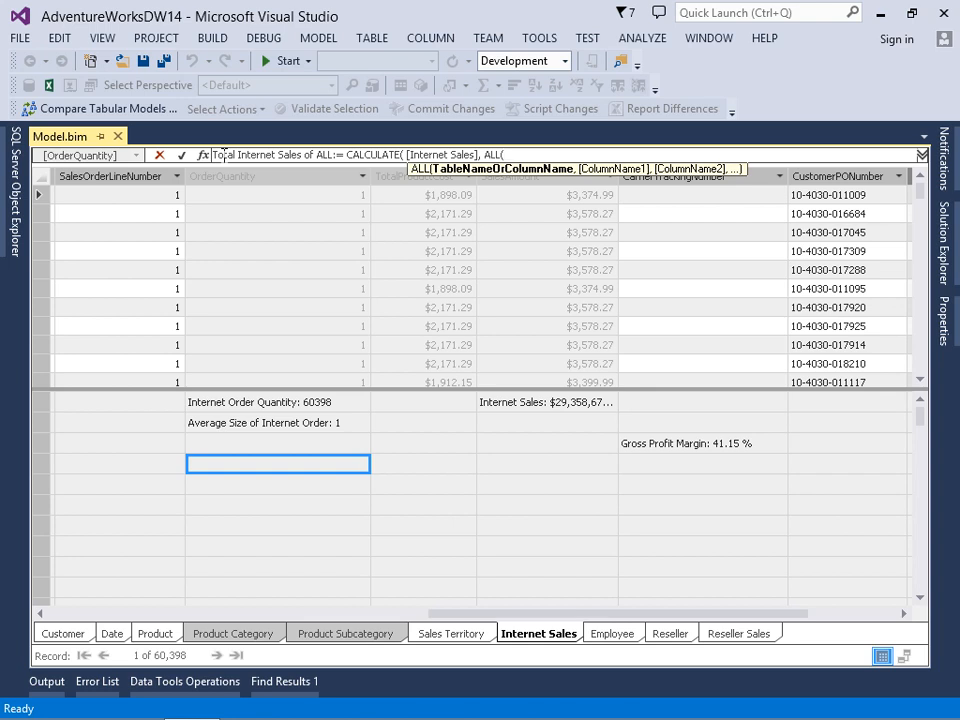
pyautogui.write("'")
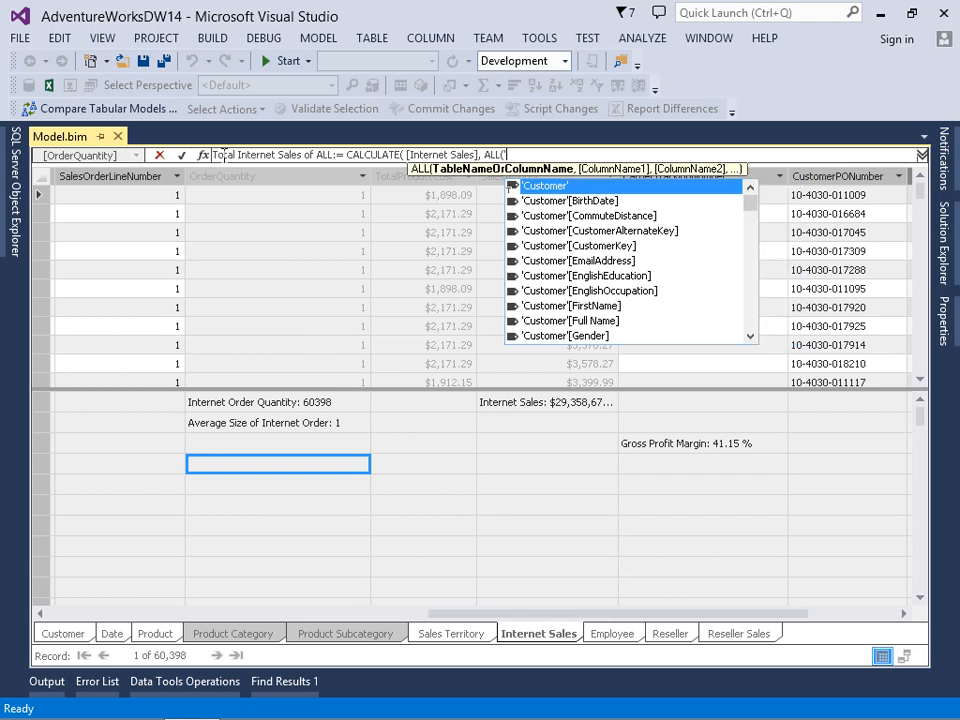
pyautogui.write('In')
pyautogui.press('Tab')
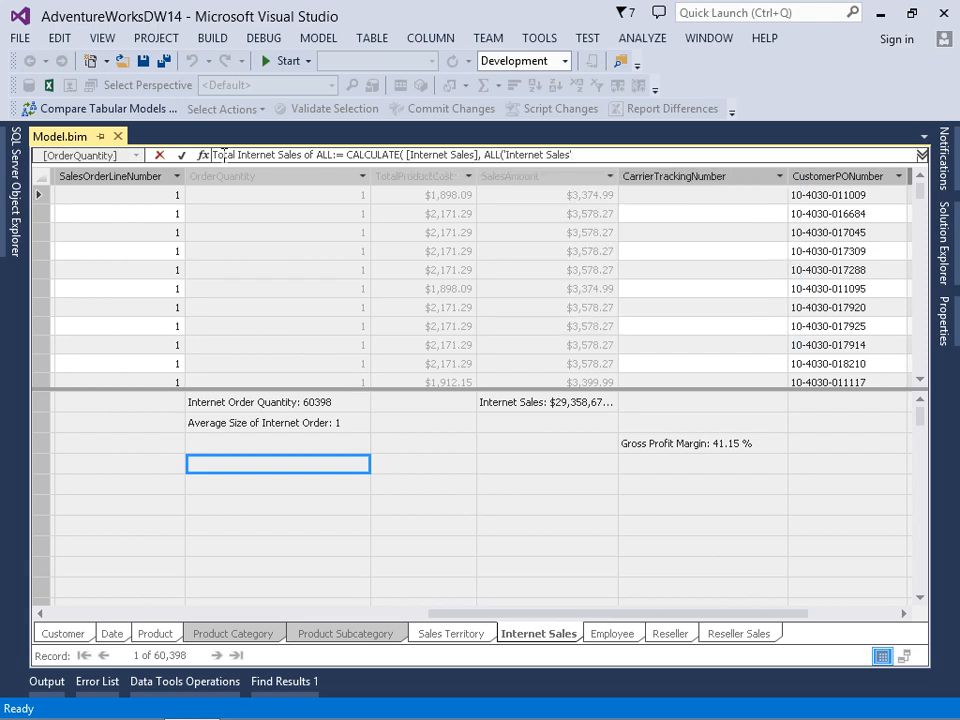
pyautogui.write(')')
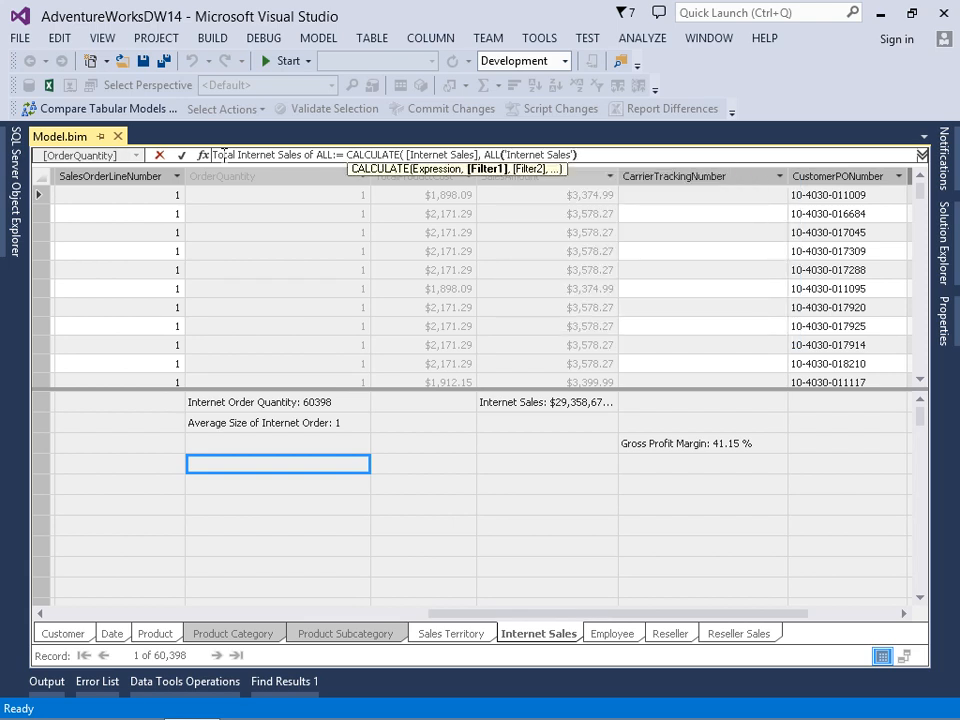
pyautogui.write(')')
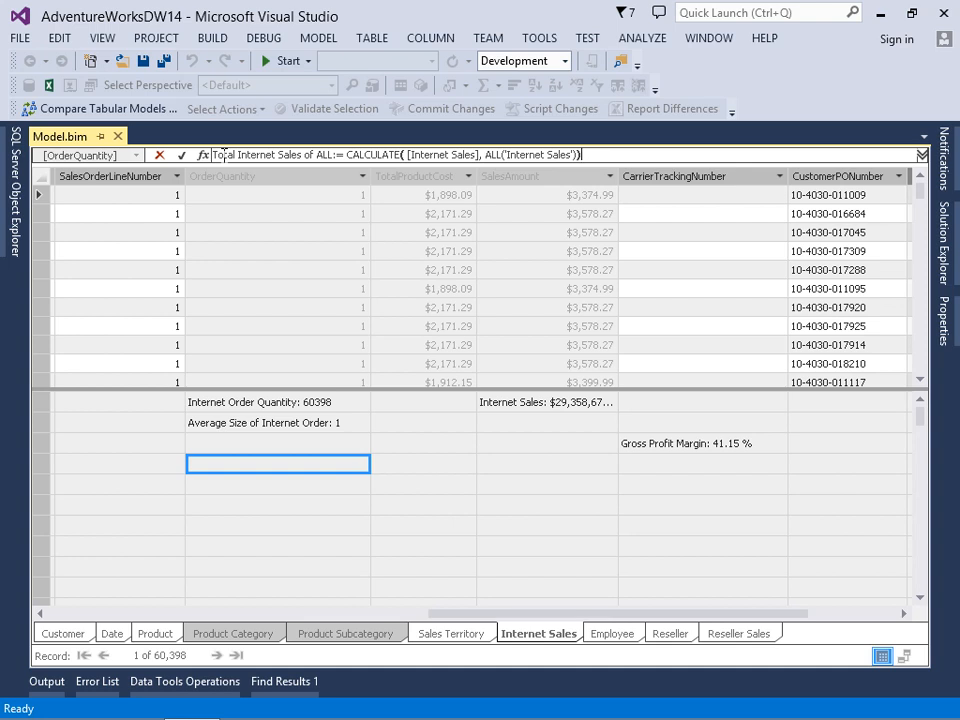
pyautogui.press('Return')
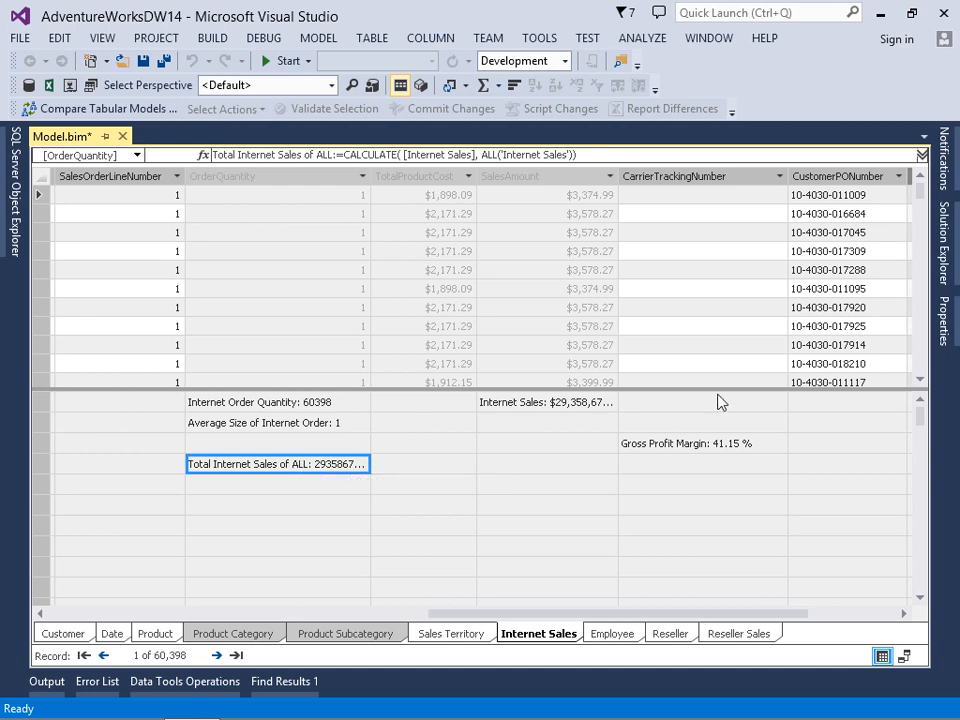
# Set the format of the Total Internet Sales of ALL measure to Currency and save the model
pyautogui.click(943, 321)
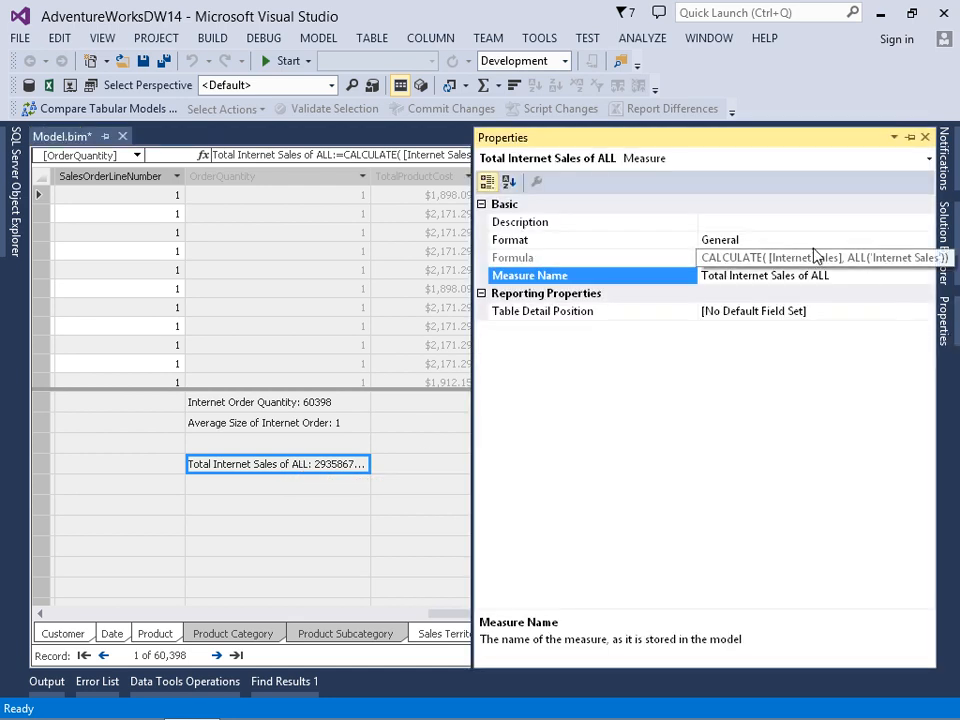
pyautogui.click(859, 241)
pyautogui.click(926, 240)
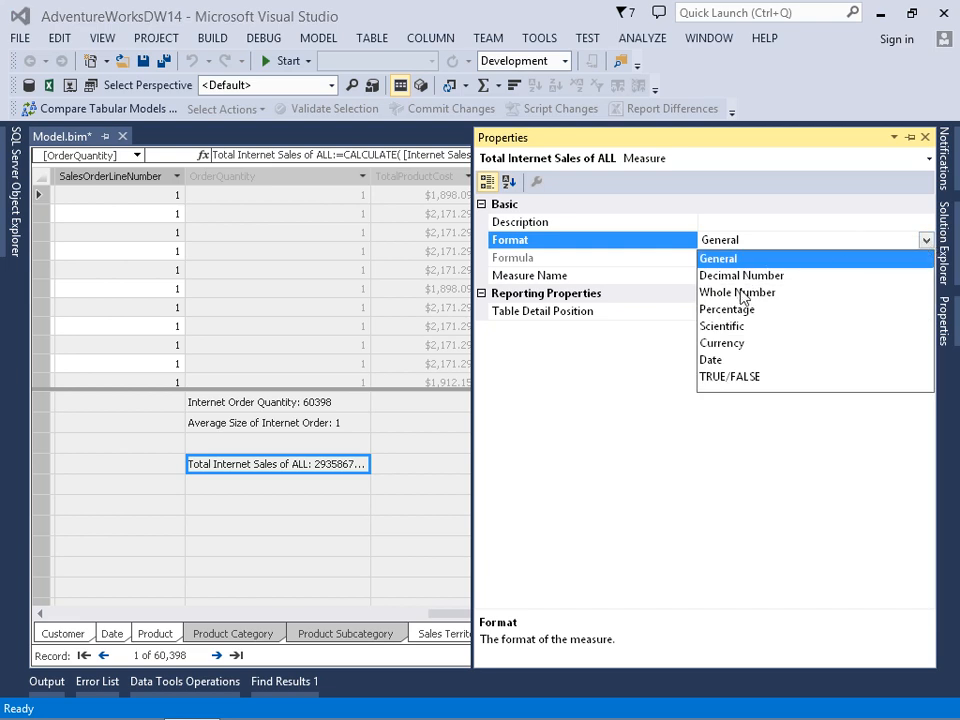
pyautogui.click(733, 349)
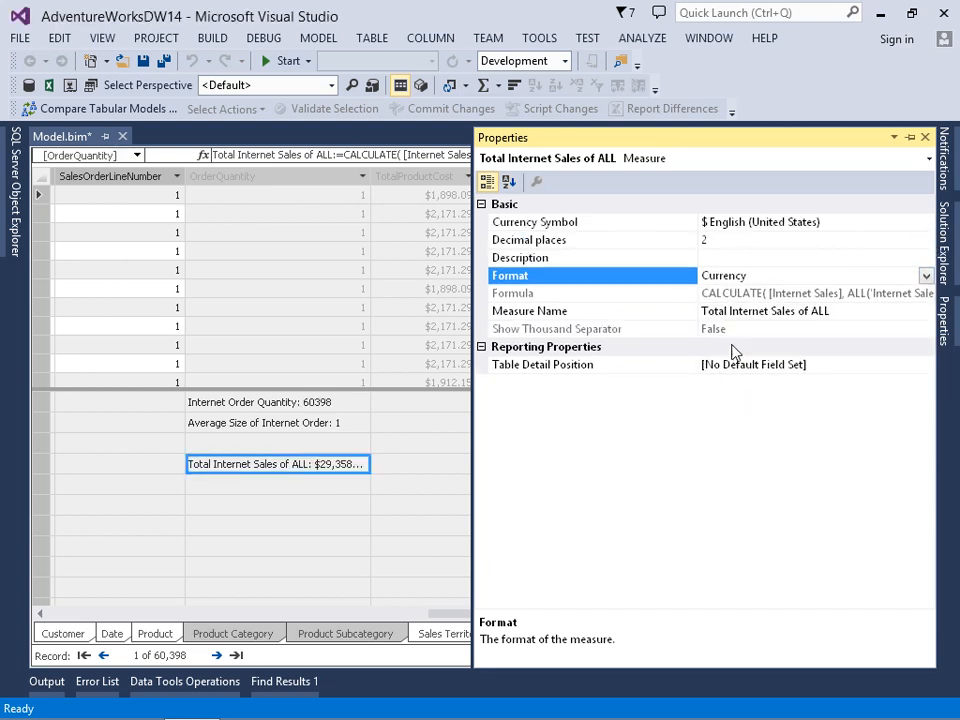
pyautogui.click(162, 60)
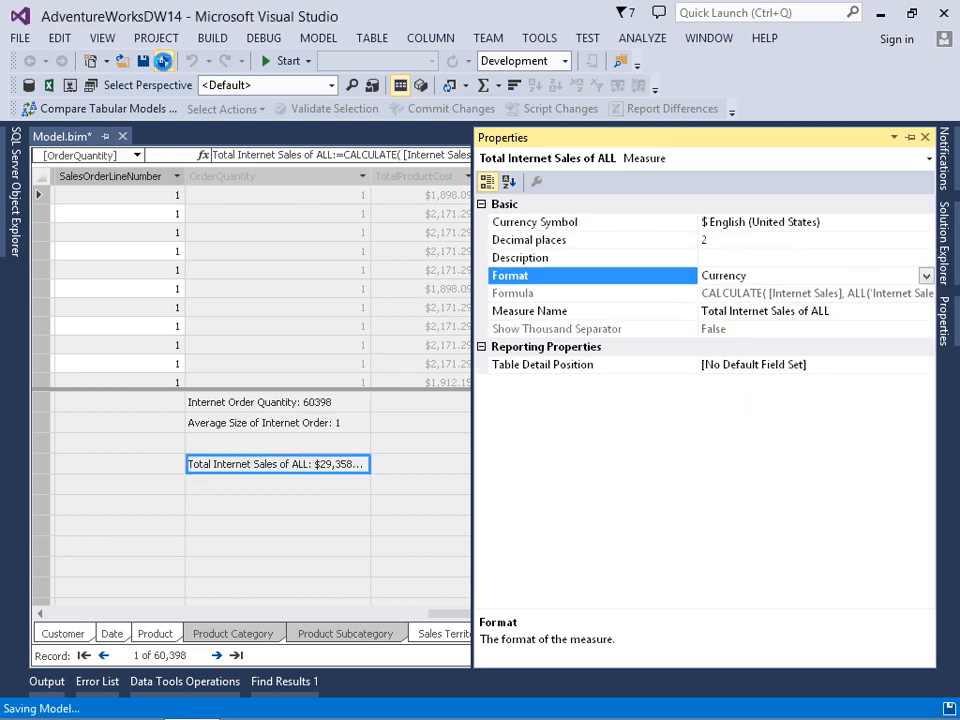
# Analyze the model in Excel as the current Windows user with the default perspective
pyautogui.click(318, 42)
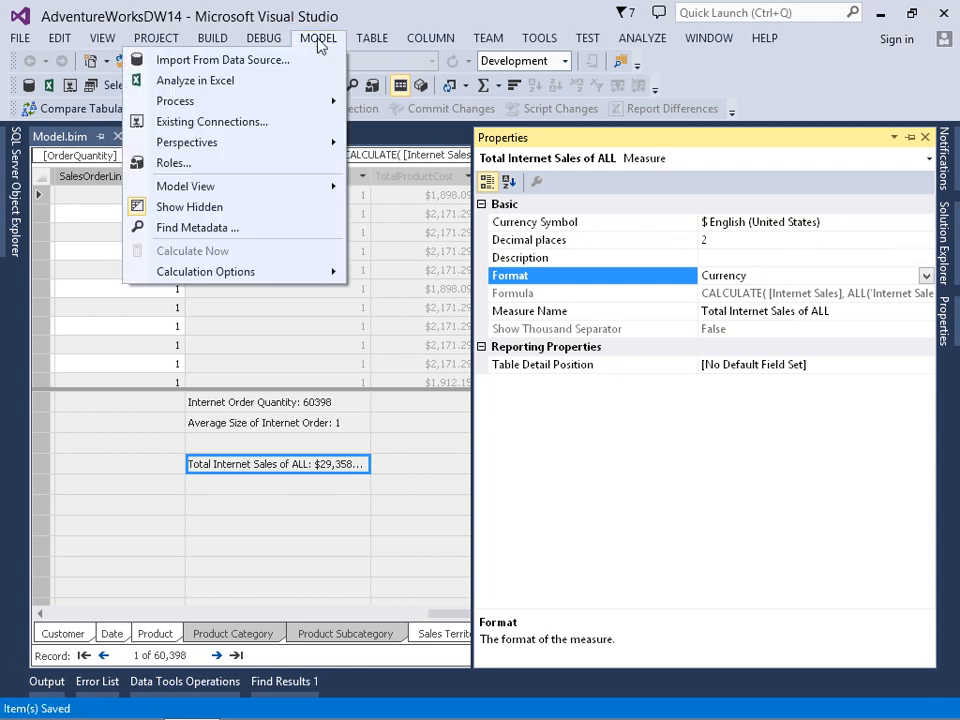
pyautogui.click(212, 82)
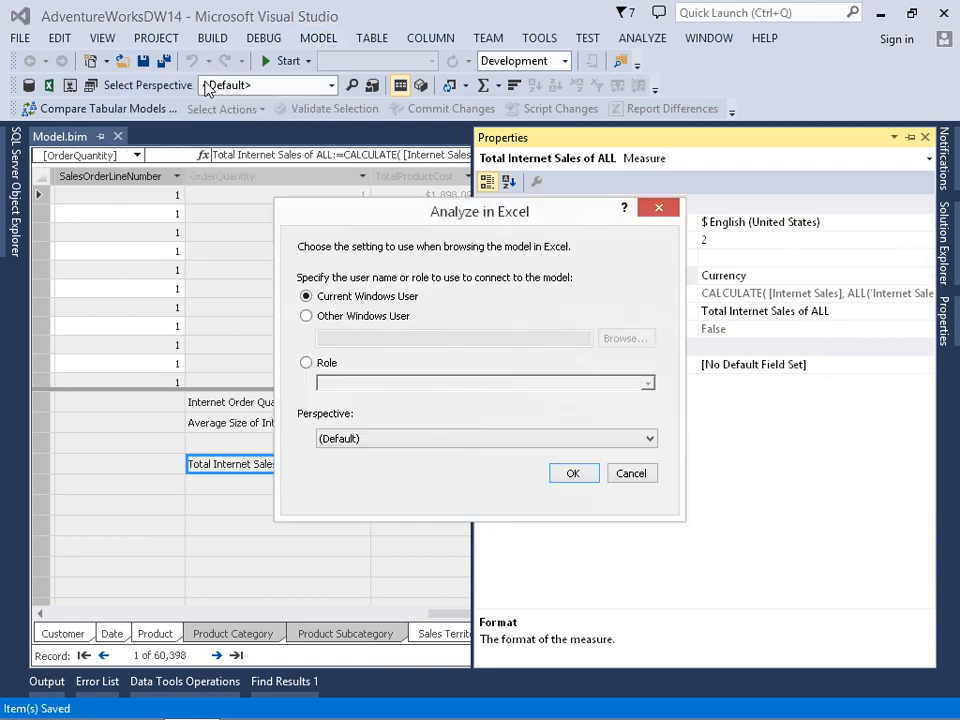
pyautogui.click(572, 474)
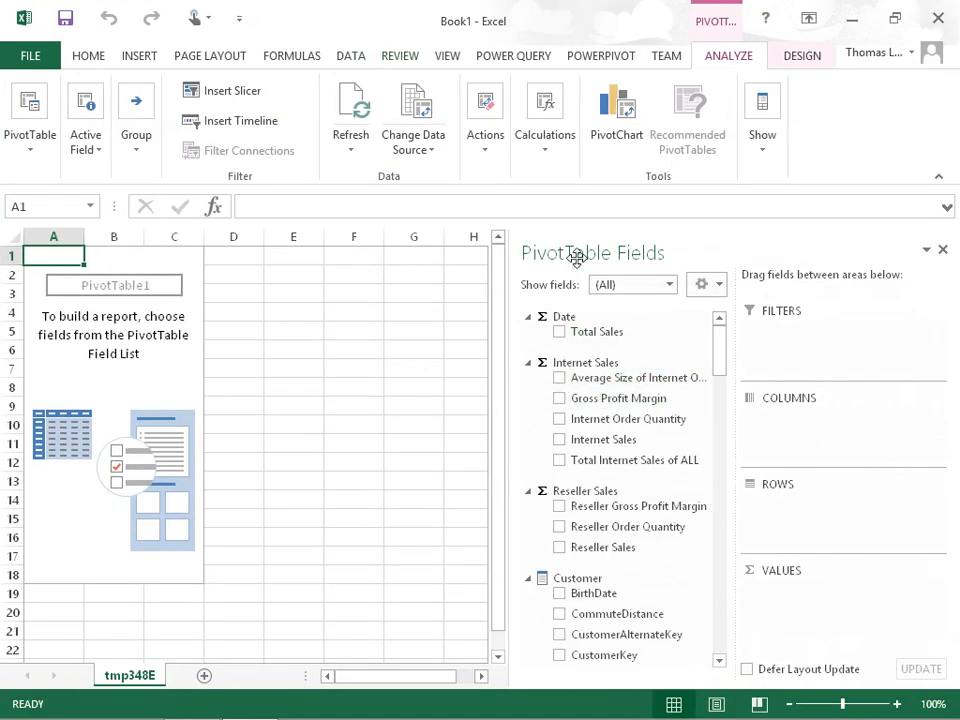
# Build the PivotTable with Internet Sales and Total Internet Sales of ALL as values and the Date table's Y-Q-M-D hierarchy as rows
pyautogui.click(561, 442)
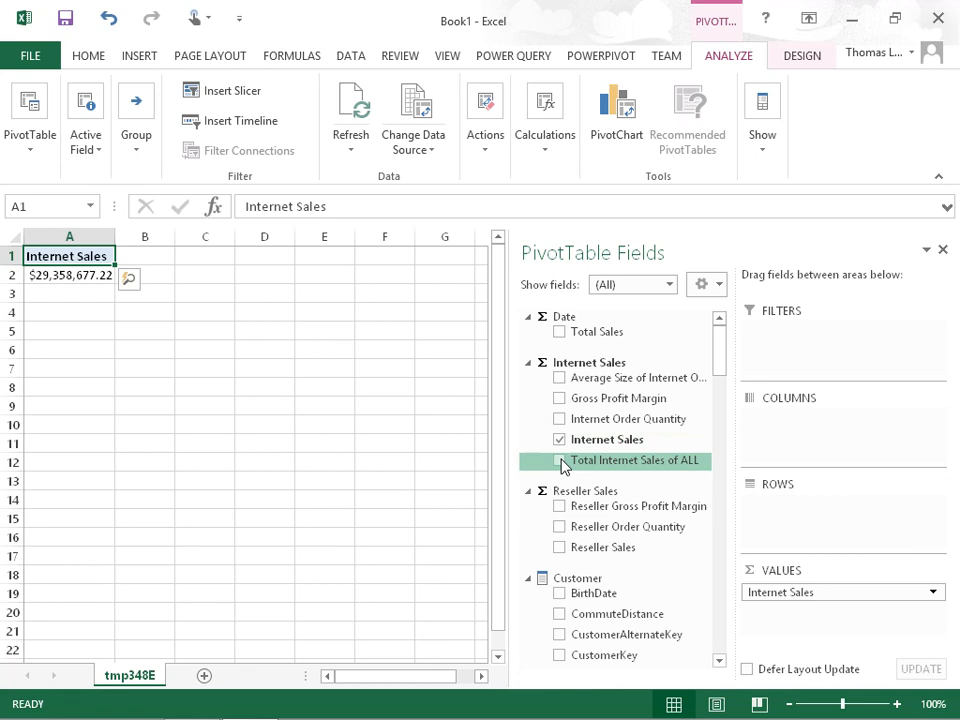
pyautogui.click(561, 461)
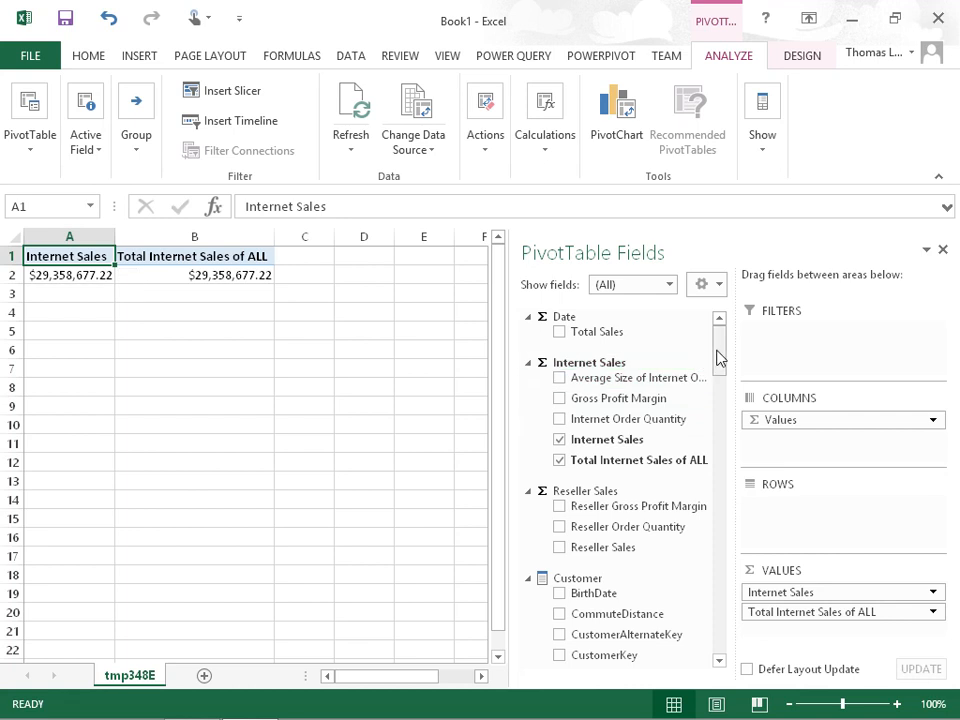
pyautogui.moveTo(719, 356); pyautogui.dragTo(720, 444)
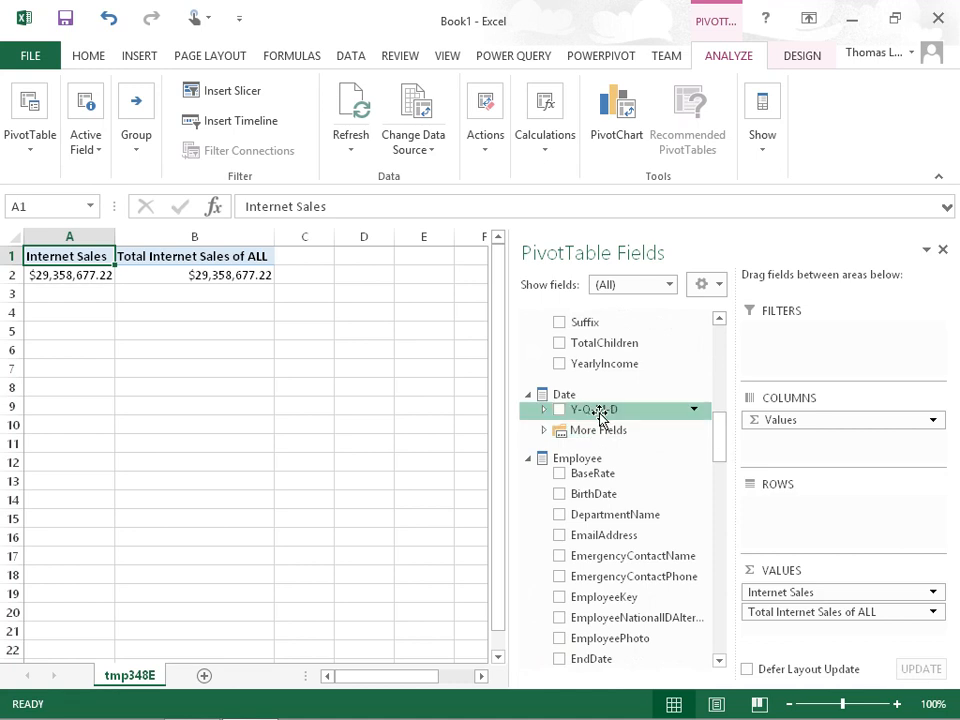
pyautogui.moveTo(600, 413); pyautogui.dragTo(782, 506)
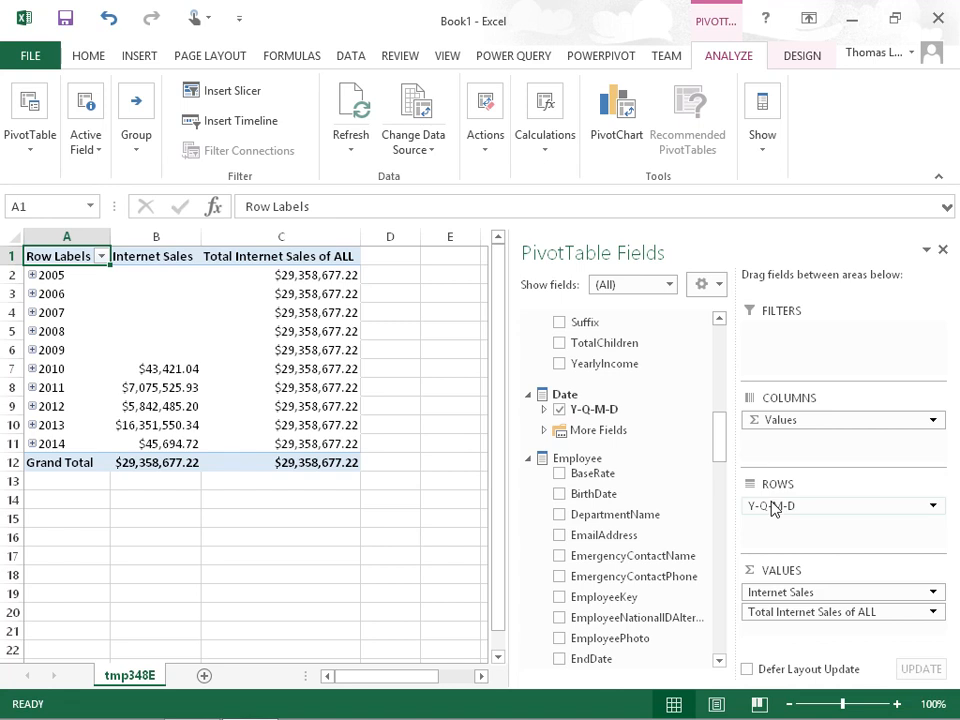
# Compare the Total Internet Sales of ALL column with the Internet Sales values for 2010 to 2014
pyautogui.click(316, 237)
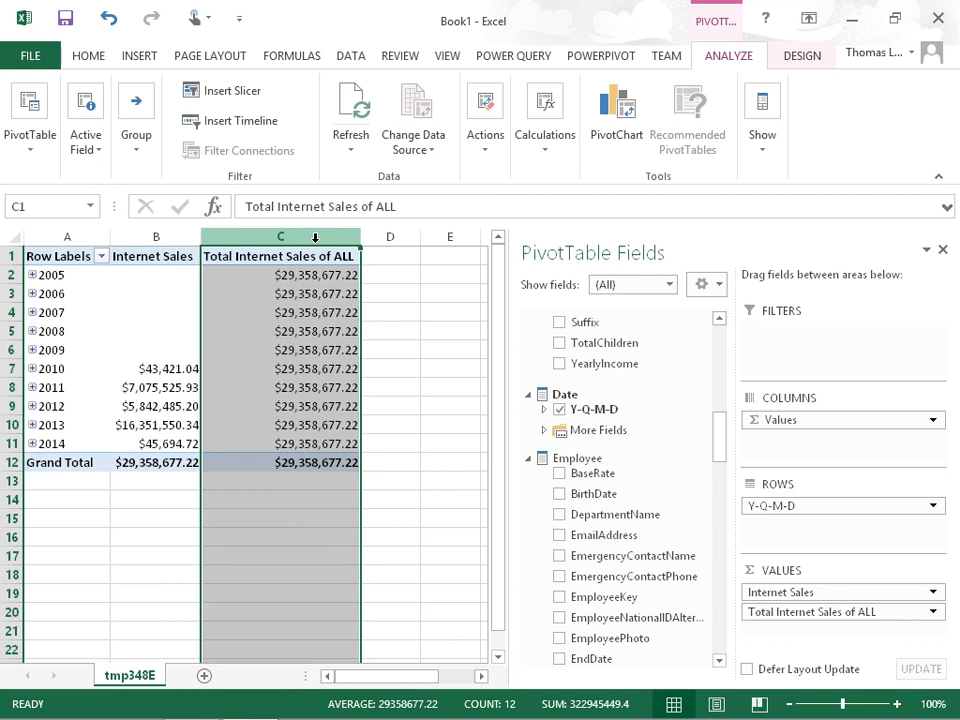
pyautogui.click(173, 372)
pyautogui.moveTo(173, 372); pyautogui.dragTo(173, 440)
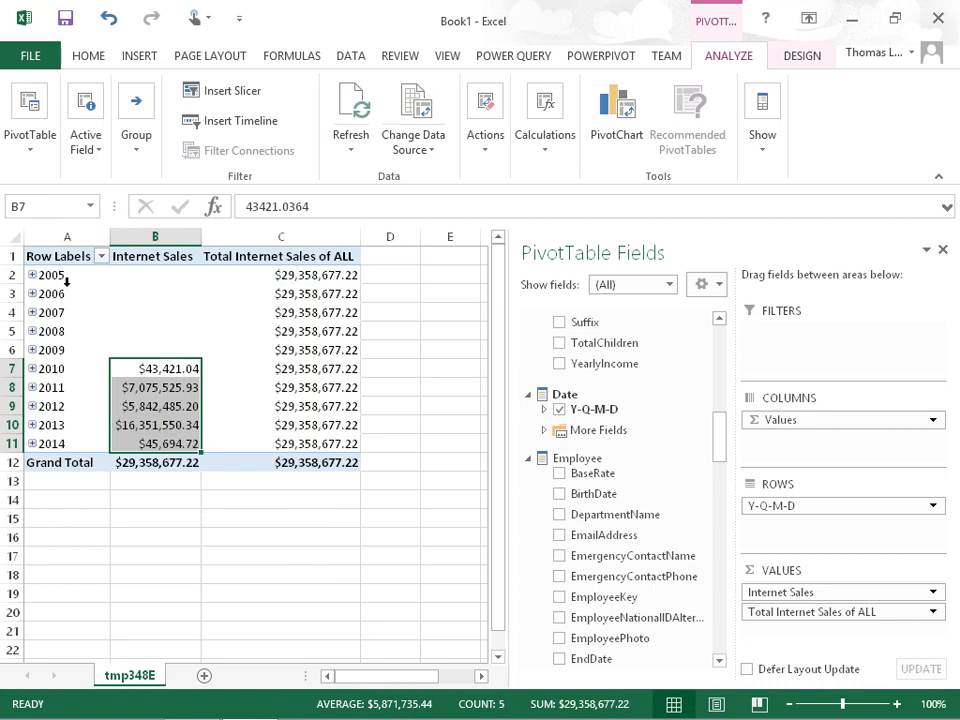
# Filter the PivotTable's year rows to show only 2010, 2011, 2012, 2013 and 2014
pyautogui.moveTo(66, 274); pyautogui.dragTo(76, 351)
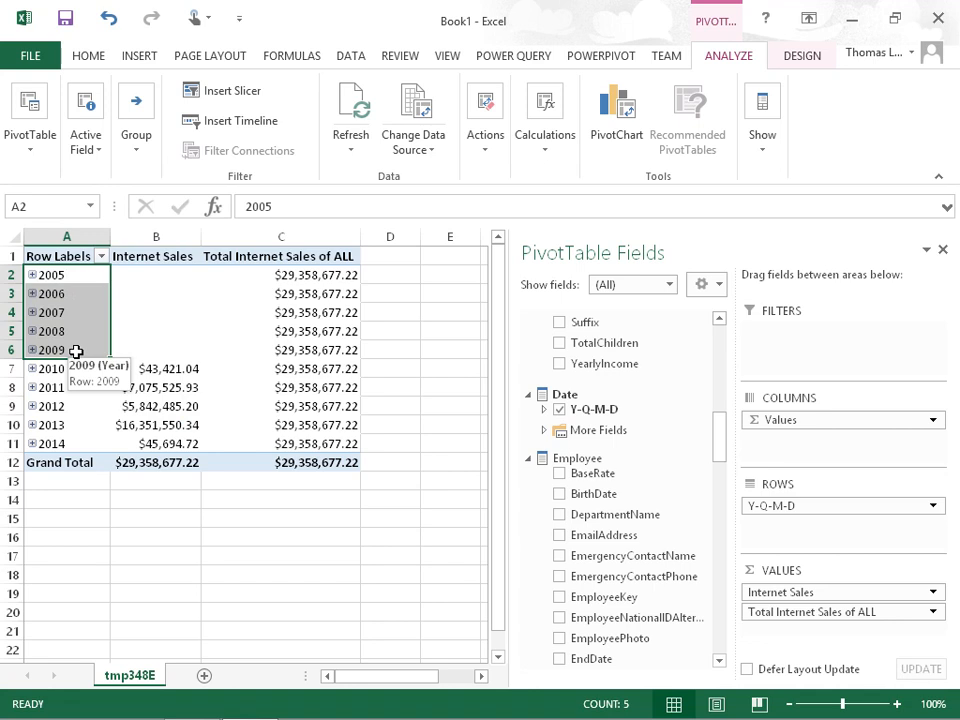
pyautogui.click(101, 256)
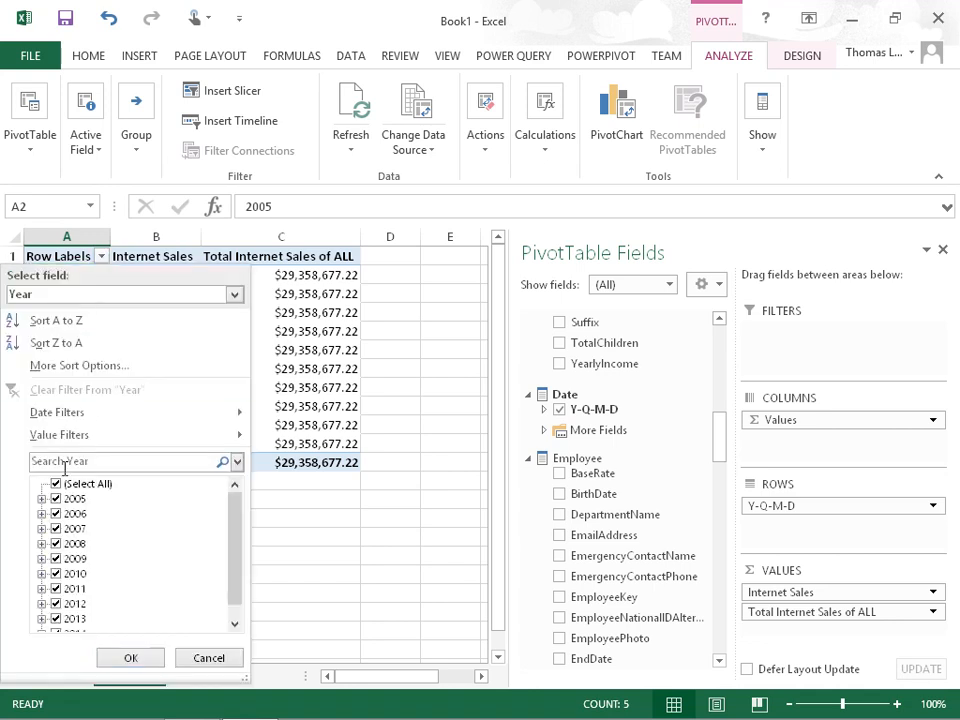
pyautogui.click(57, 484)
pyautogui.click(55, 558)
pyautogui.click(55, 573)
pyautogui.click(55, 588)
pyautogui.click(55, 604)
pyautogui.click(55, 619)
pyautogui.moveTo(236, 598); pyautogui.dragTo(236, 612)
pyautogui.click(130, 657)
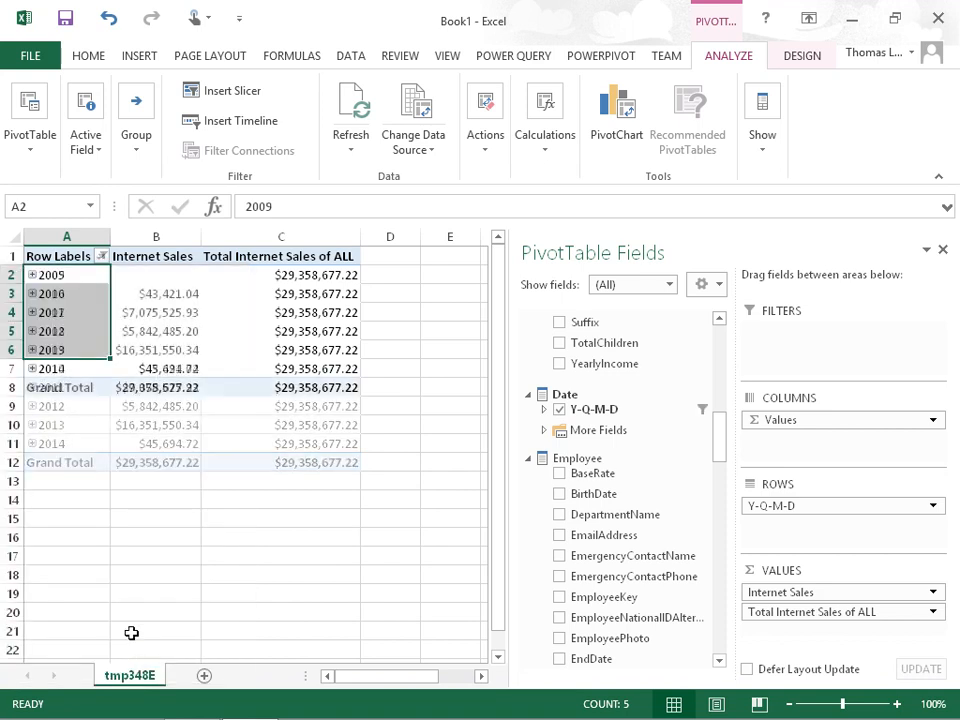
pyautogui.click(102, 256)
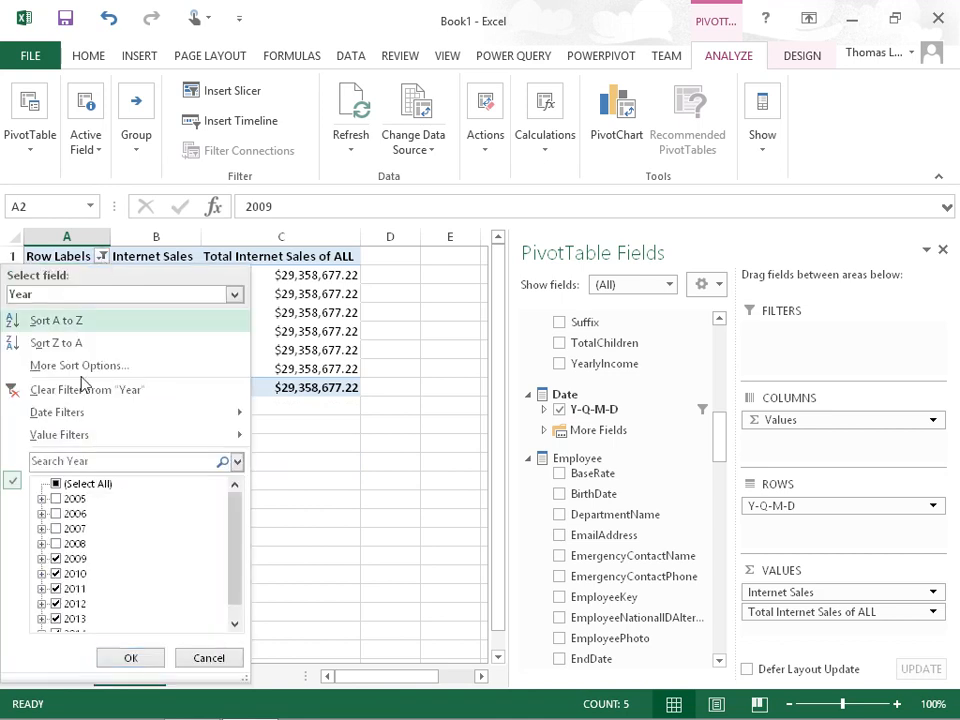
pyautogui.click(56, 558)
pyautogui.click(129, 657)
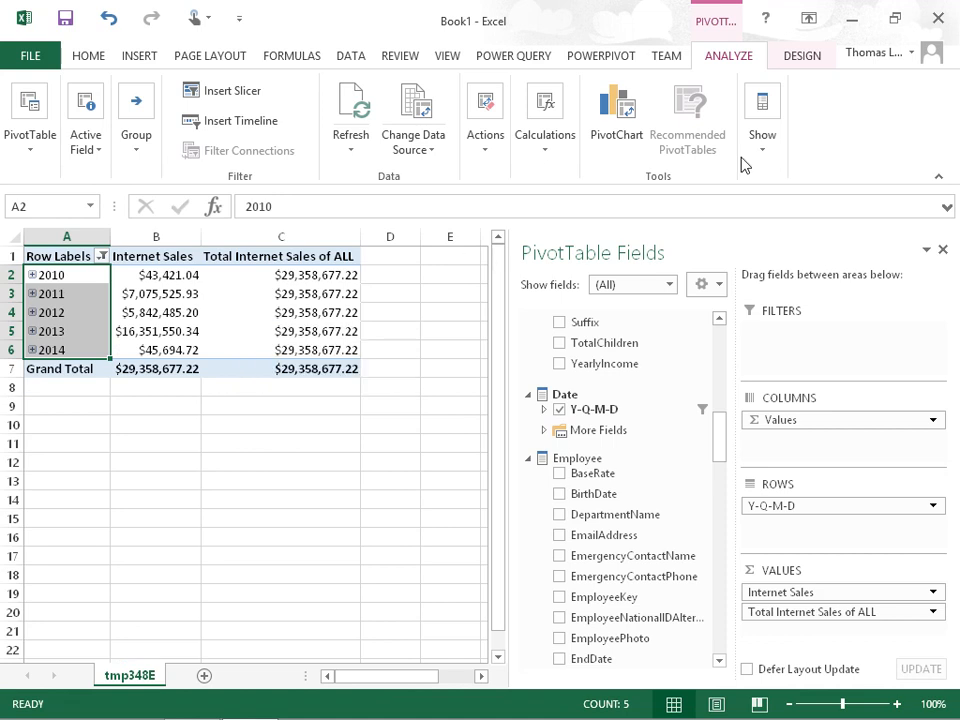
# Switch to Visual Studio and begin a measure named Internet Sales Ratio to ALL in an empty OrderQuantity measure cell below Total Internet Sales of ALL
pyautogui.click(858, 26)
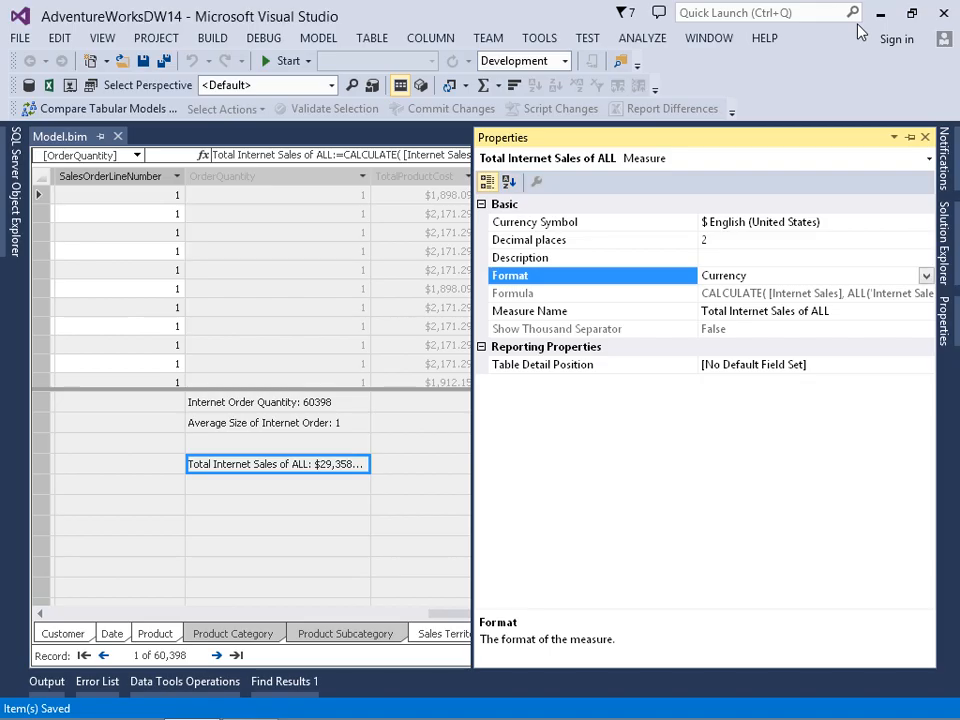
pyautogui.click(405, 421)
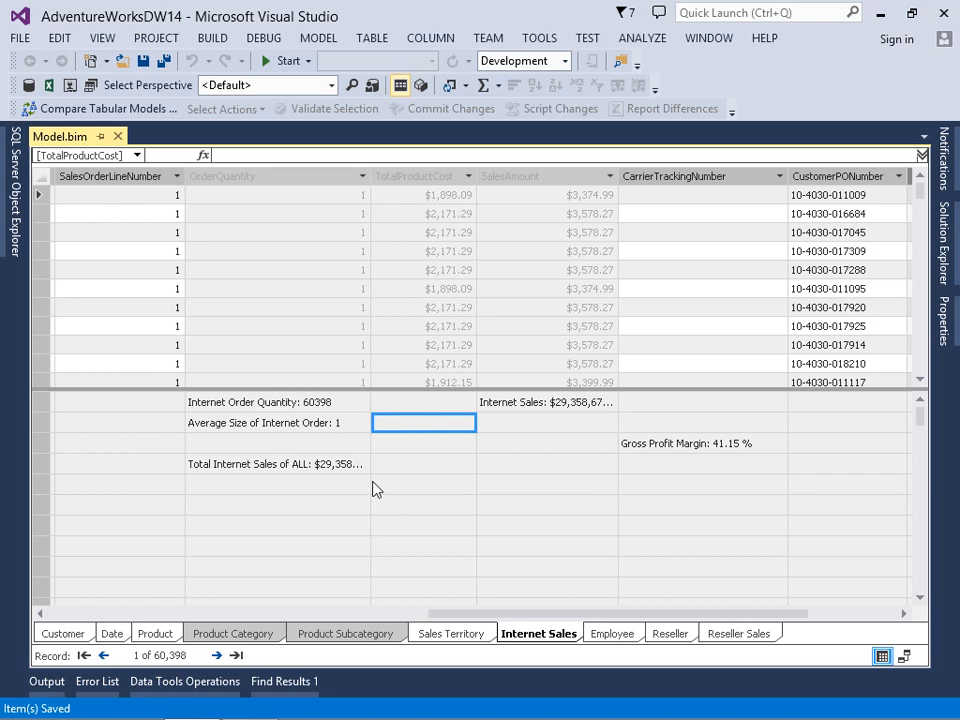
pyautogui.click(278, 509)
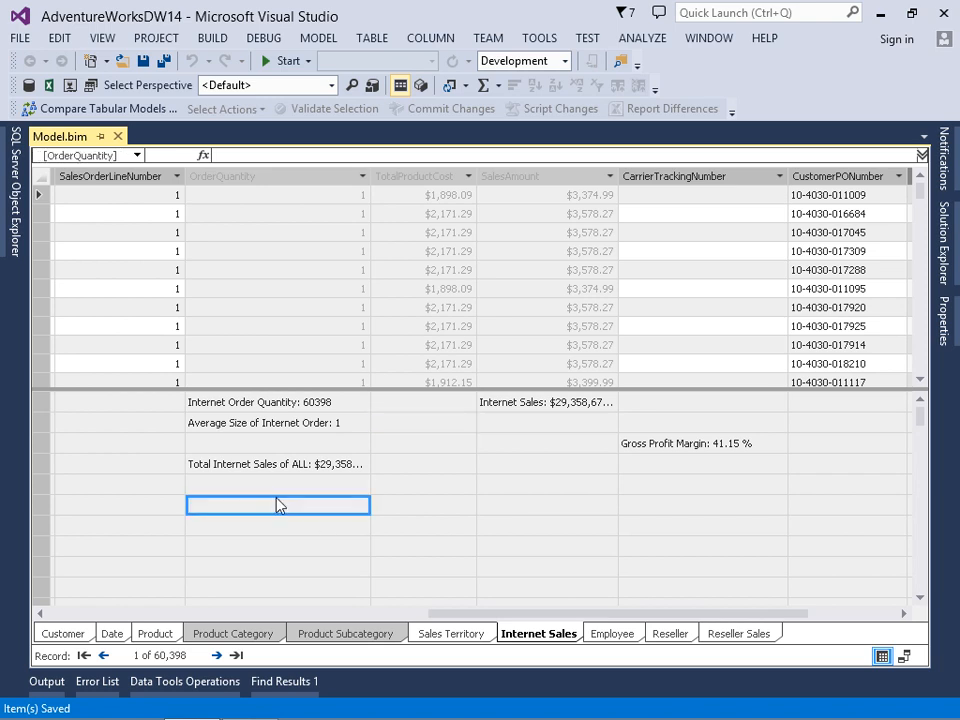
pyautogui.click(235, 156)
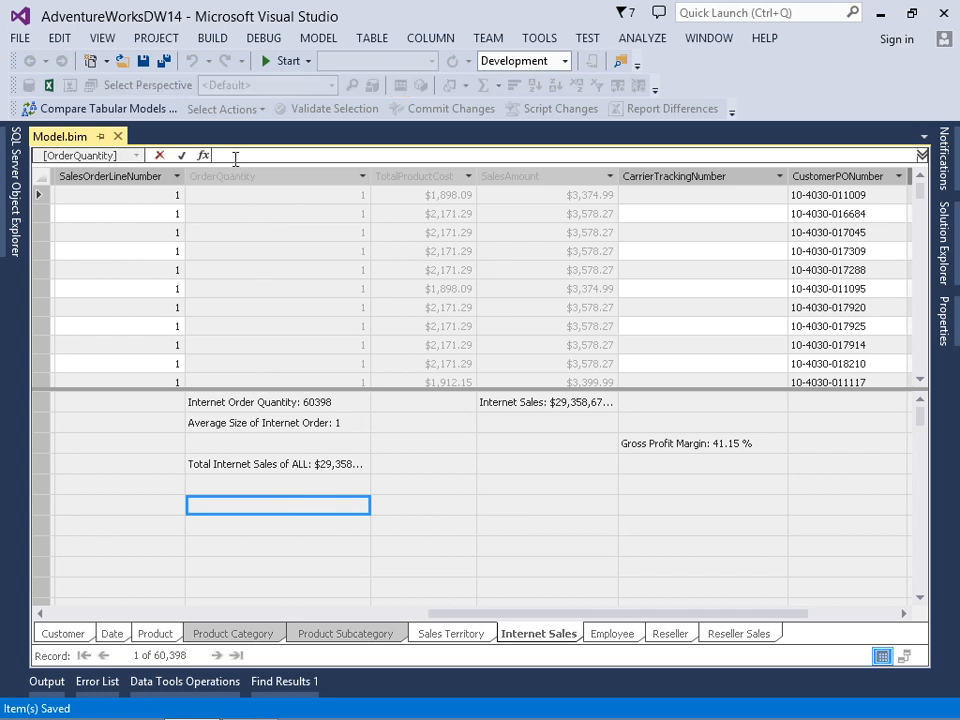
pyautogui.write('Internet Sales Ratio to ALL:=')
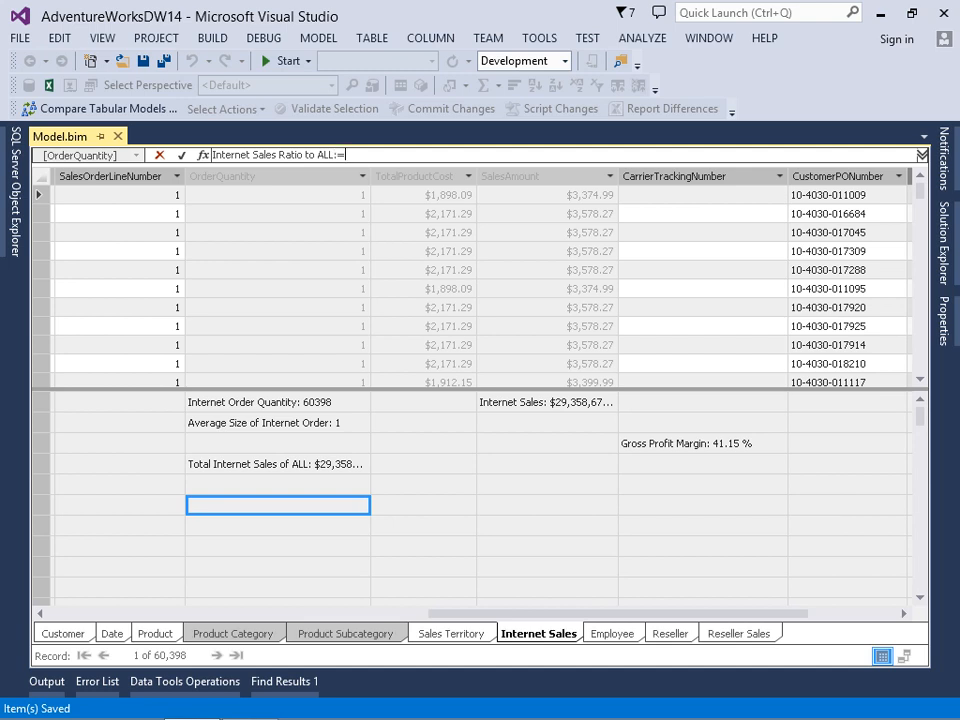
pyautogui.write("'")
pyautogui.write('I')
# Complete the ratio measure's formula as [Internet Sales] / [Total Internet Sales of ALL] and commit it
pyautogui.press('BackSpace')
pyautogui.press('BackSpace')
pyautogui.write('[')
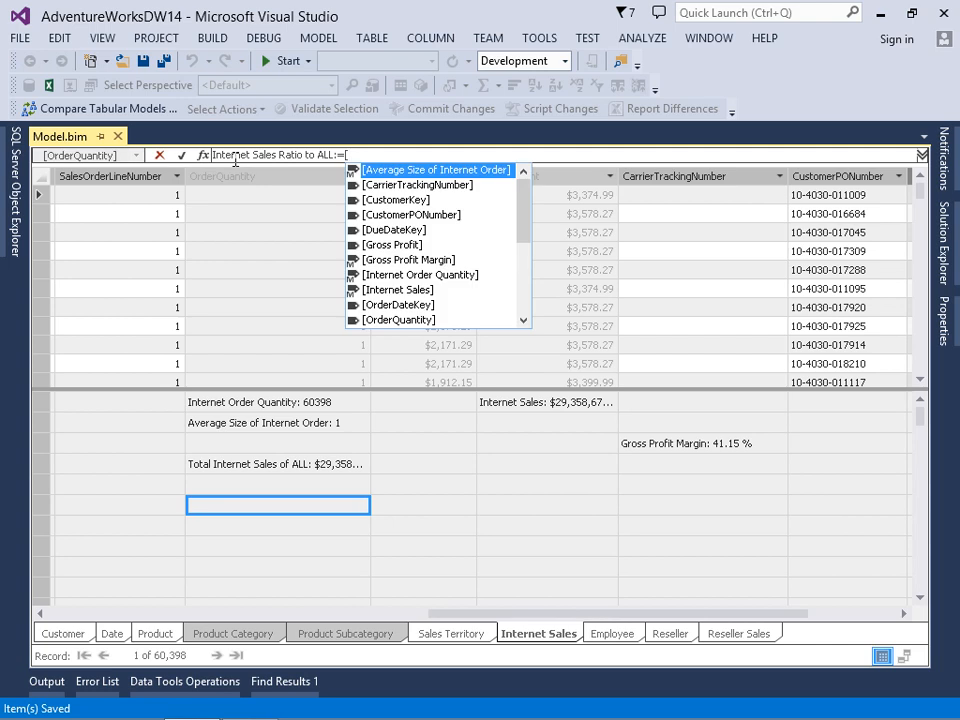
pyautogui.write('in')
pyautogui.press('Down')
pyautogui.press('Tab')
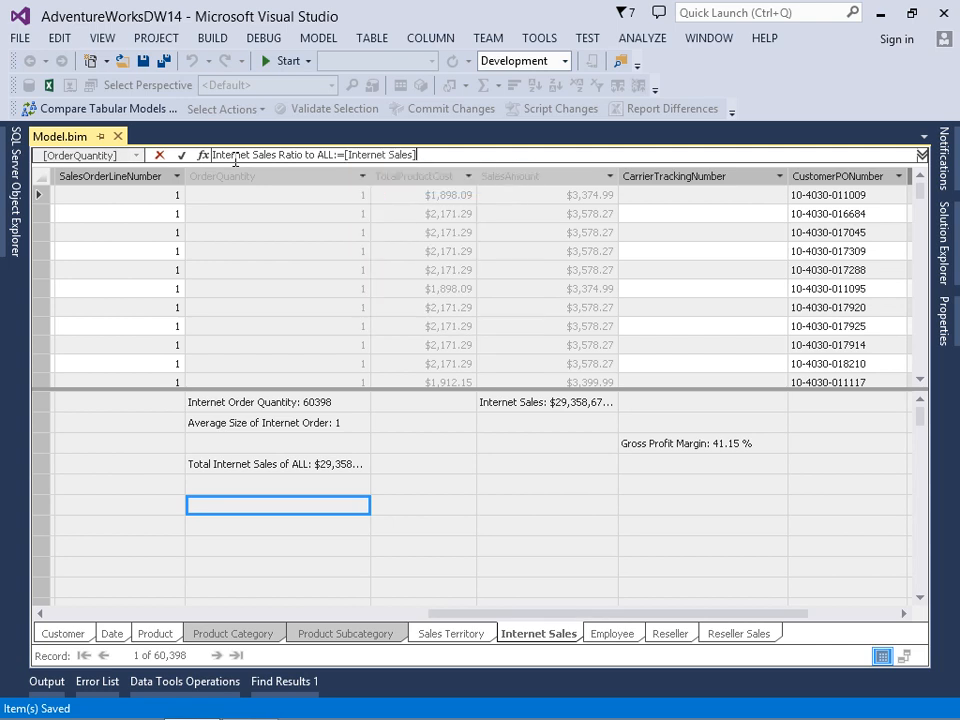
pyautogui.write('/ ')
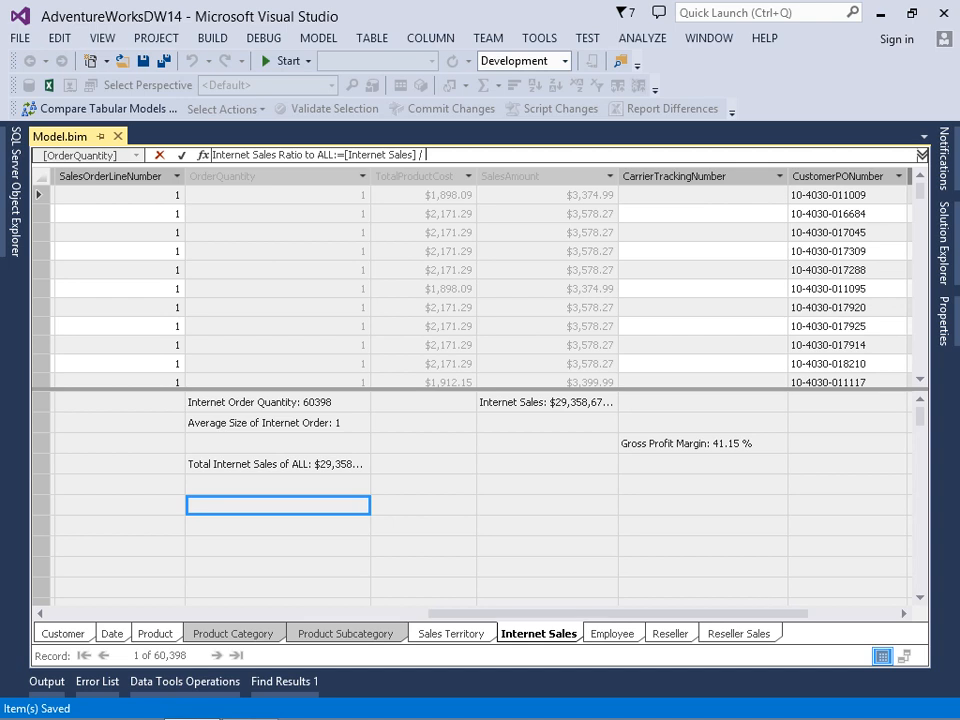
pyautogui.write('[t')
pyautogui.press('Tab')
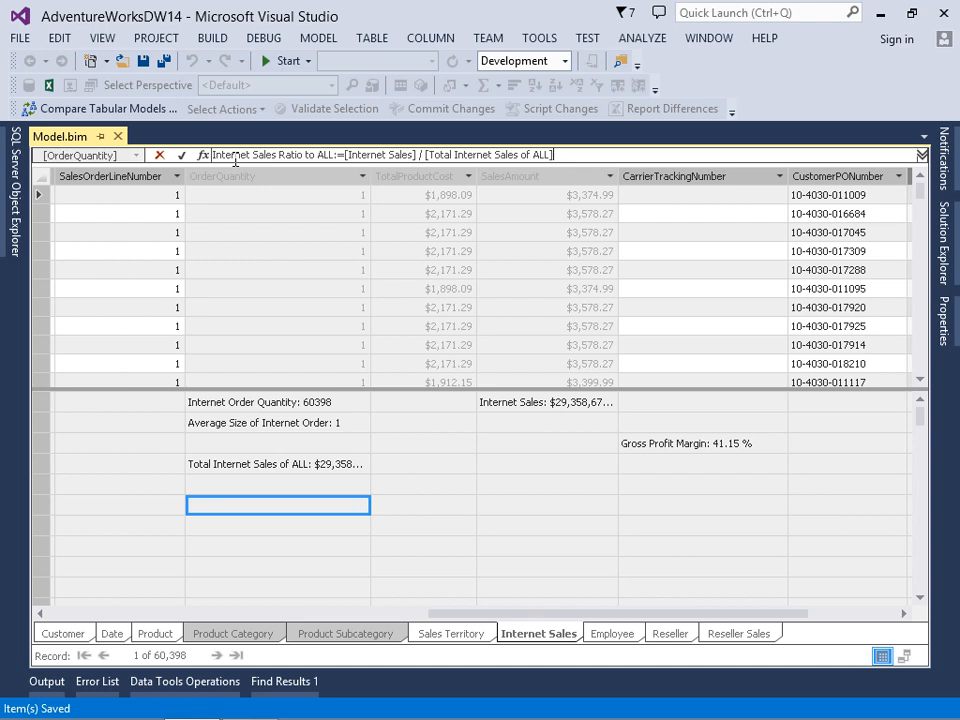
pyautogui.press('Return')
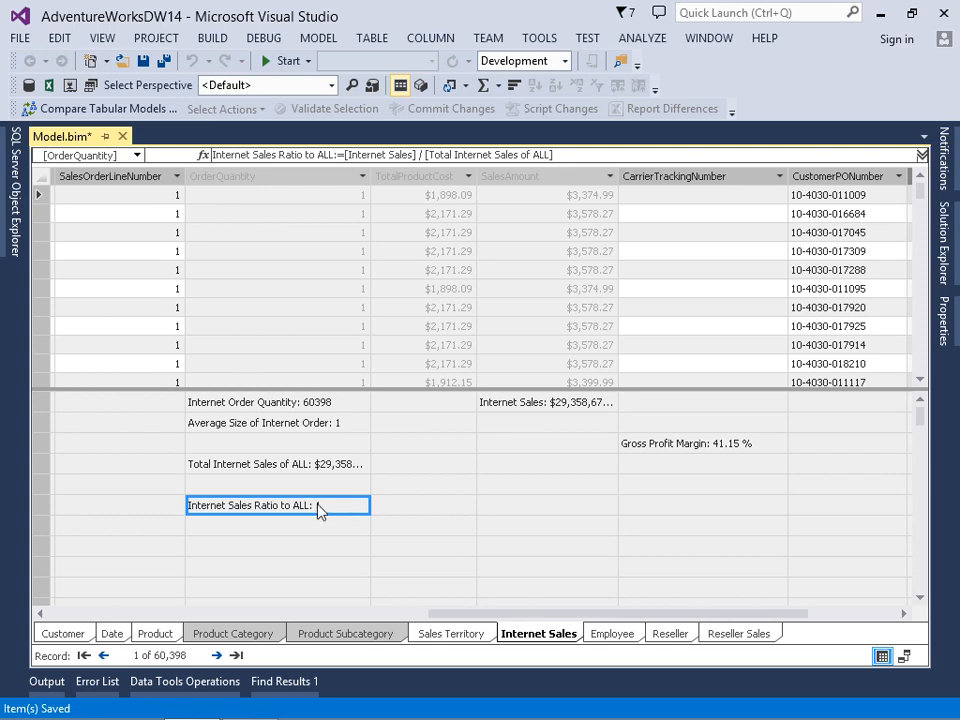
# Set the format of the Internet Sales Ratio to ALL measure to Percentage and save the model
pyautogui.click(943, 322)
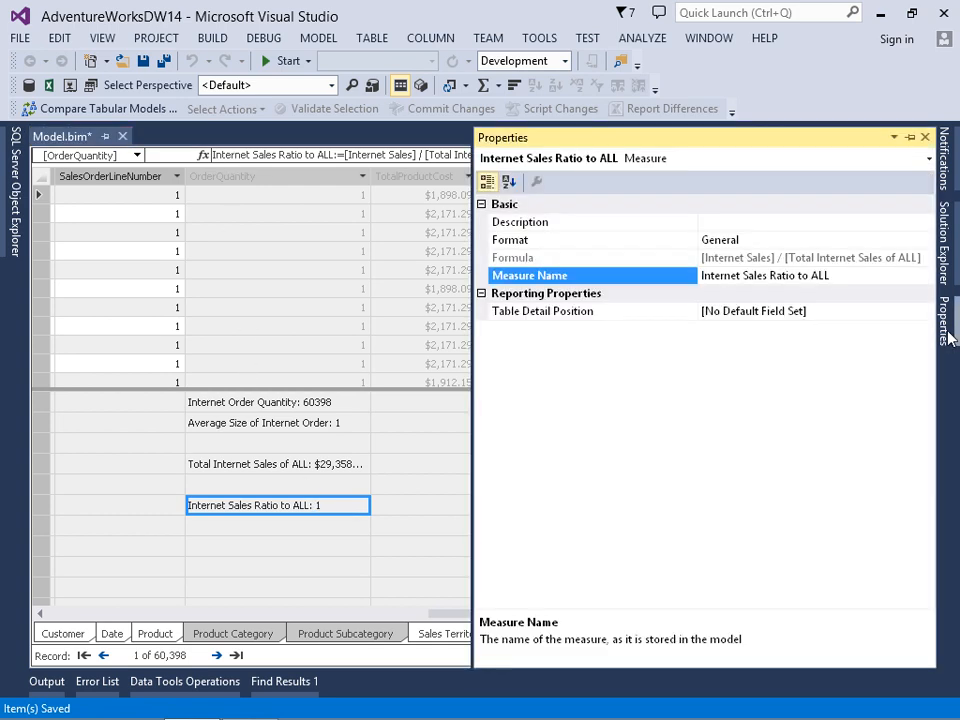
pyautogui.click(769, 240)
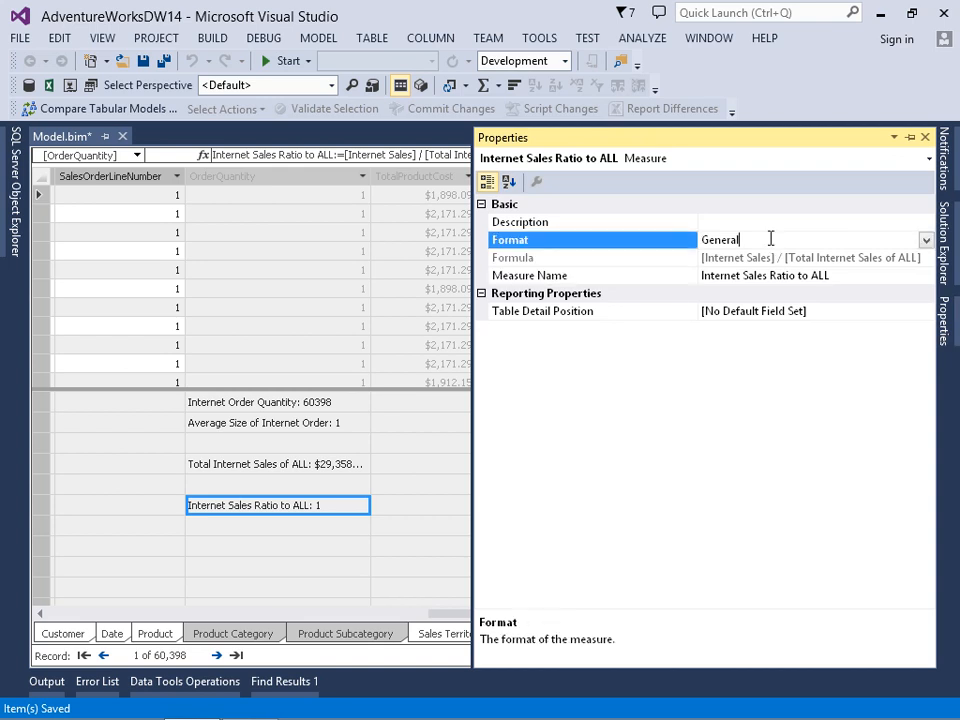
pyautogui.click(926, 240)
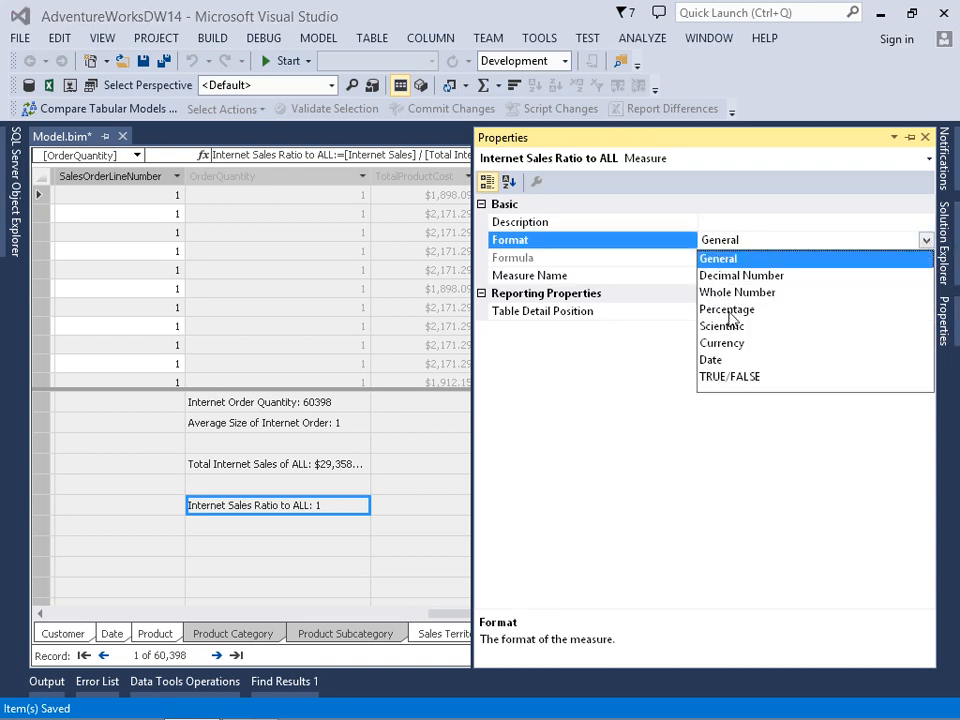
pyautogui.click(670, 312)
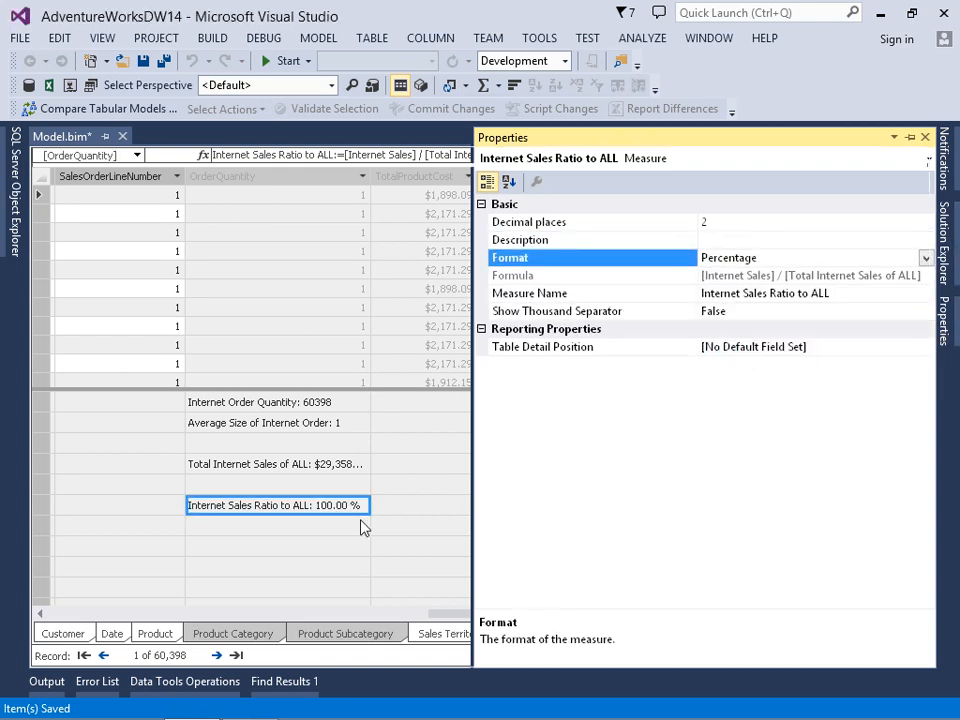
pyautogui.click(364, 527)
pyautogui.click(350, 507)
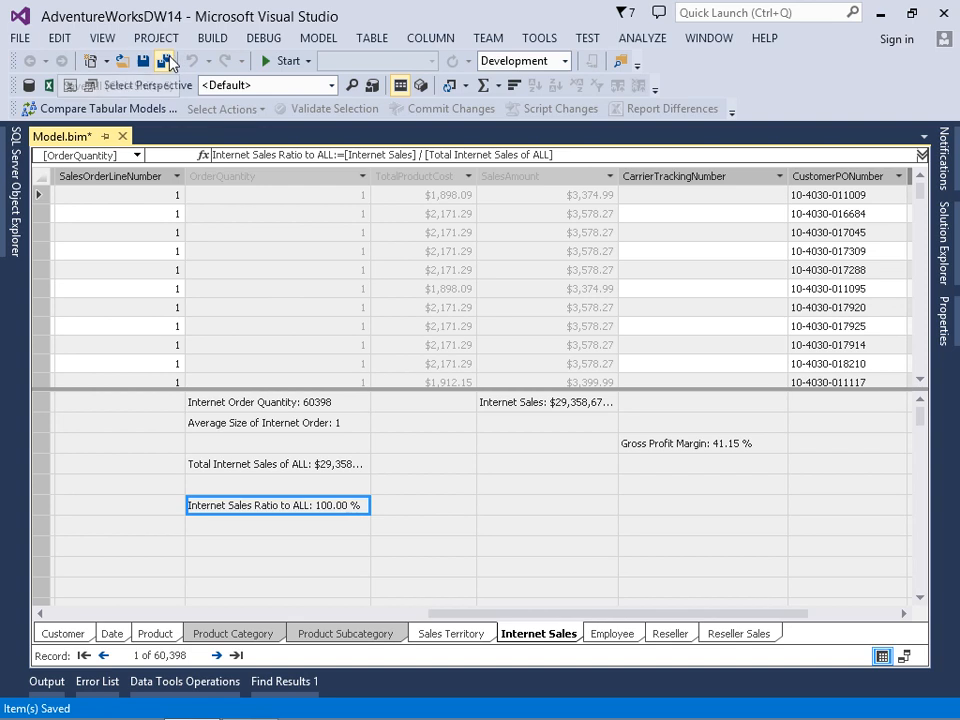
pyautogui.click(167, 61)
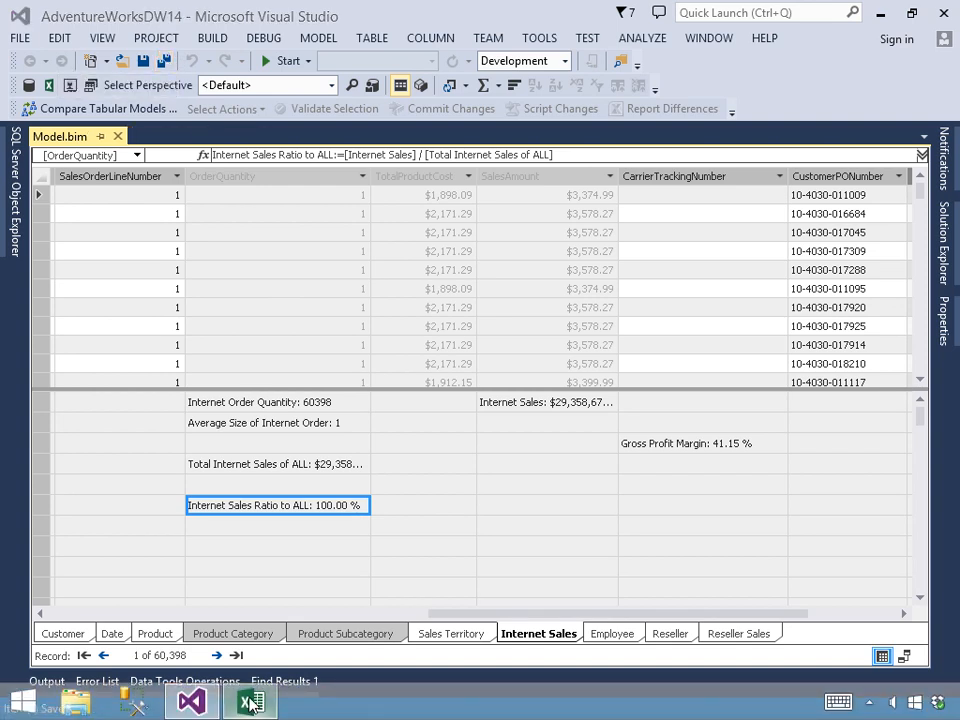
# Switch to Excel, refresh all data, add Internet Sales Ratio to ALL to the PivotTable values, and widen the worksheet area
pyautogui.click(250, 703)
pyautogui.click(288, 331)
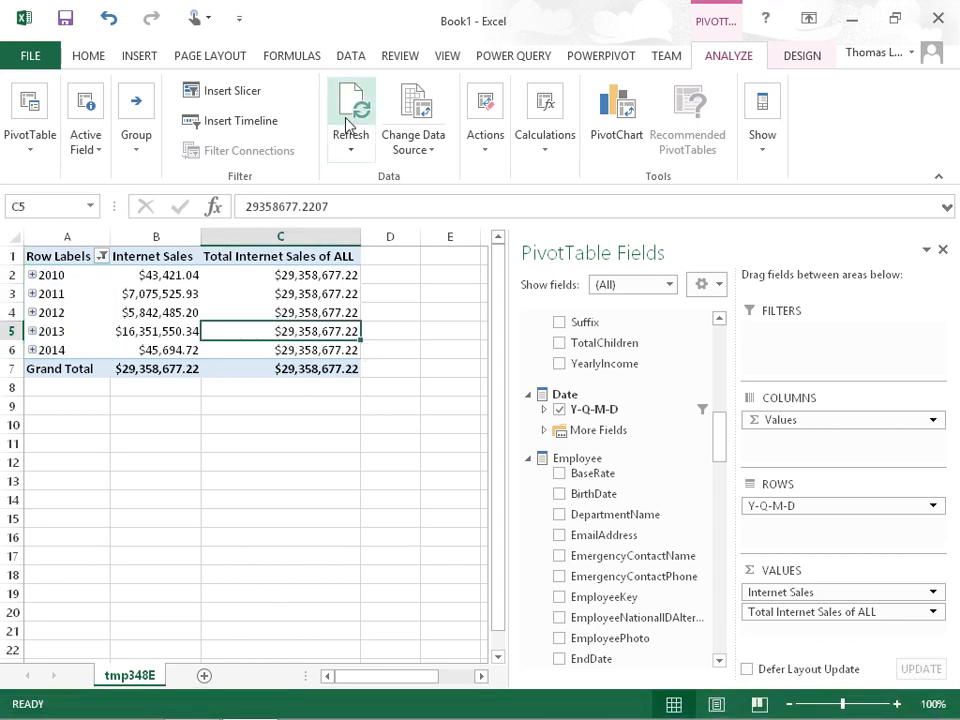
pyautogui.click(354, 150)
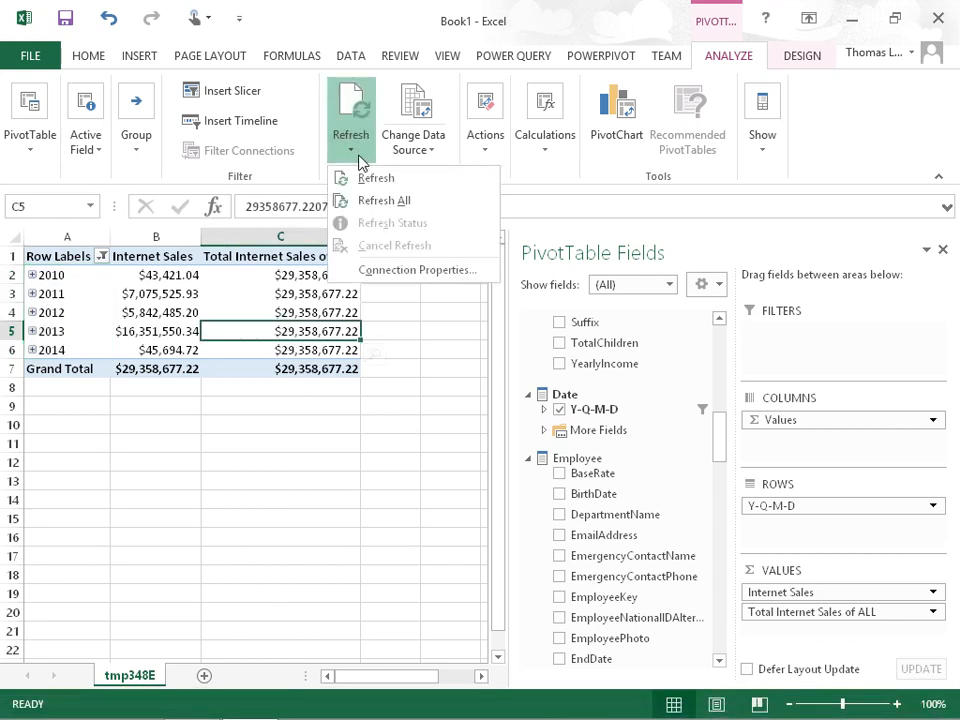
pyautogui.click(392, 200)
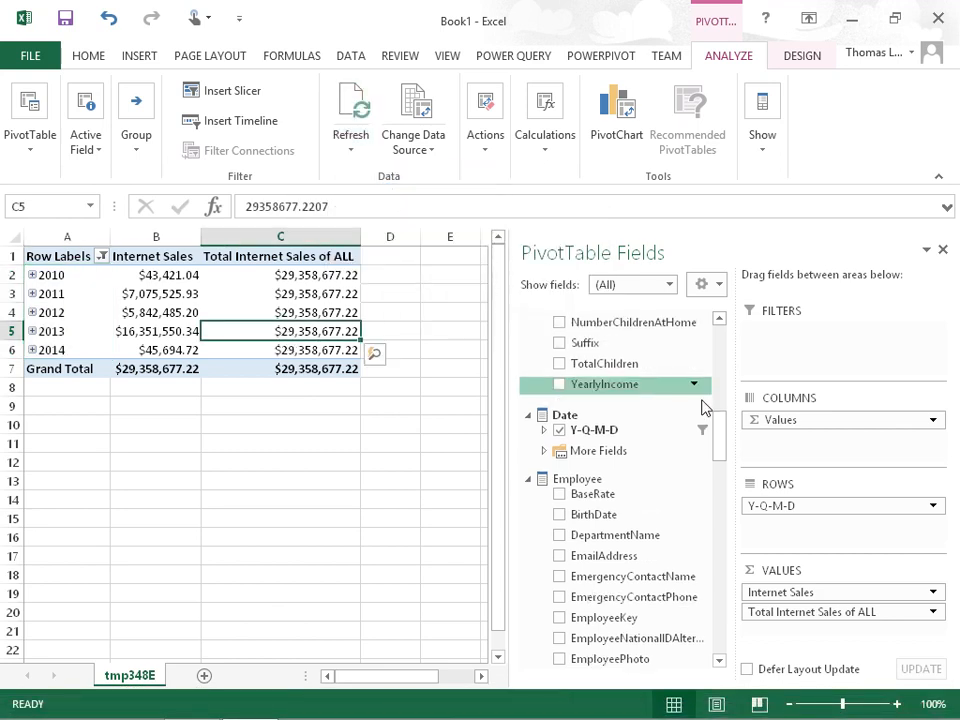
pyautogui.moveTo(724, 450); pyautogui.dragTo(733, 362)
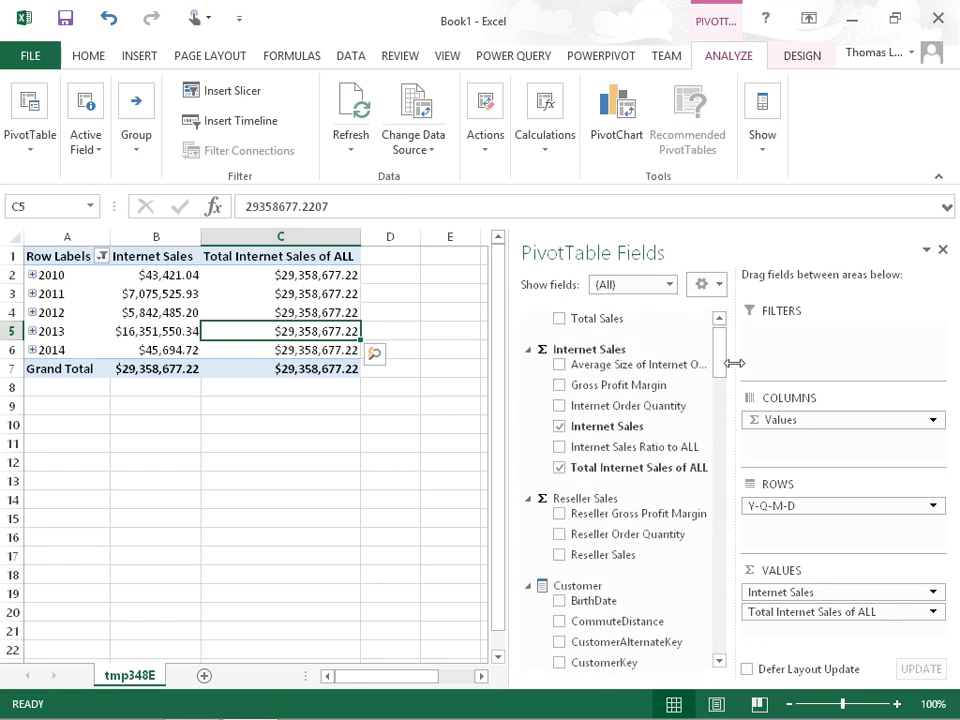
pyautogui.click(560, 448)
pyautogui.moveTo(511, 399); pyautogui.dragTo(590, 399)
# Examine the Internet Sales Ratio to ALL values by year and the grand totals
pyautogui.moveTo(502, 296); pyautogui.dragTo(499, 345)
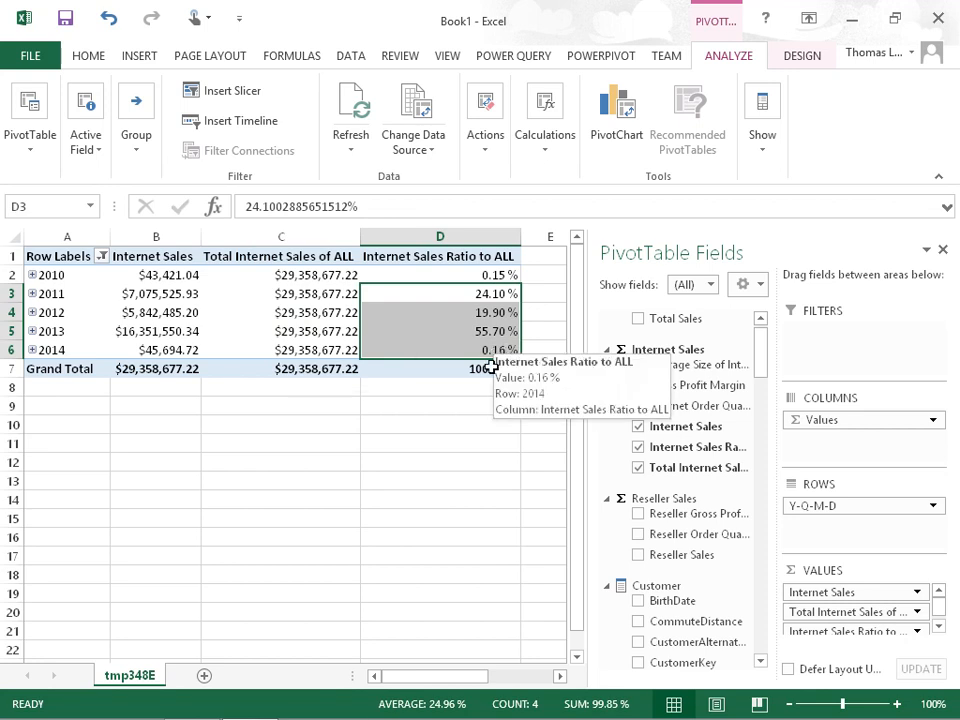
pyautogui.click(490, 367)
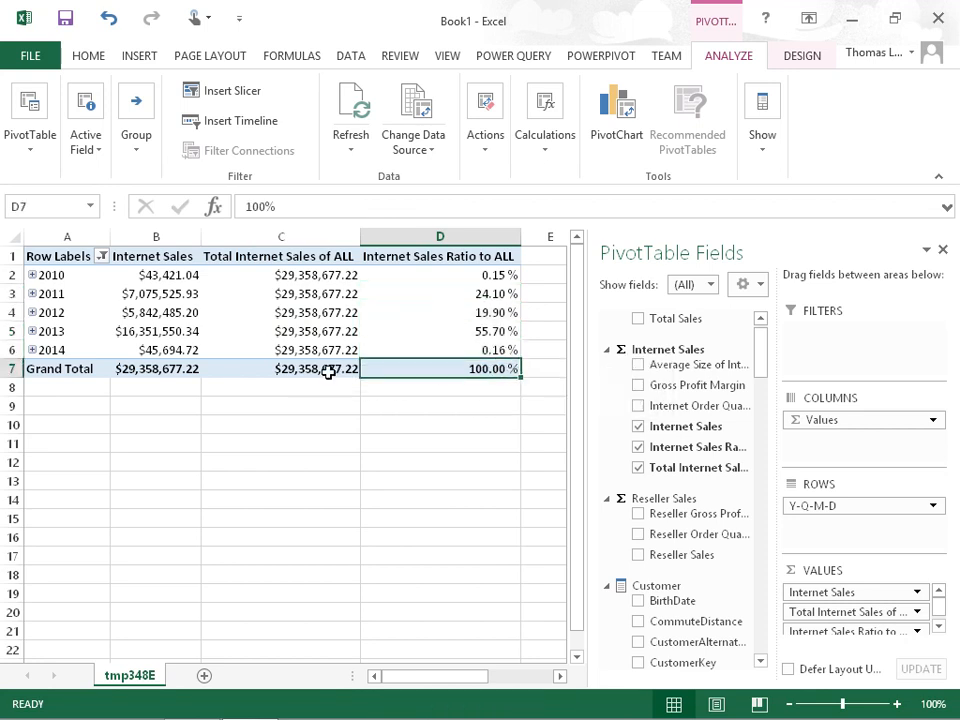
pyautogui.click(328, 370)
# Expand 2012 into its quarters and examine each quarter's Internet Sales Ratio to ALL
pyautogui.click(33, 312)
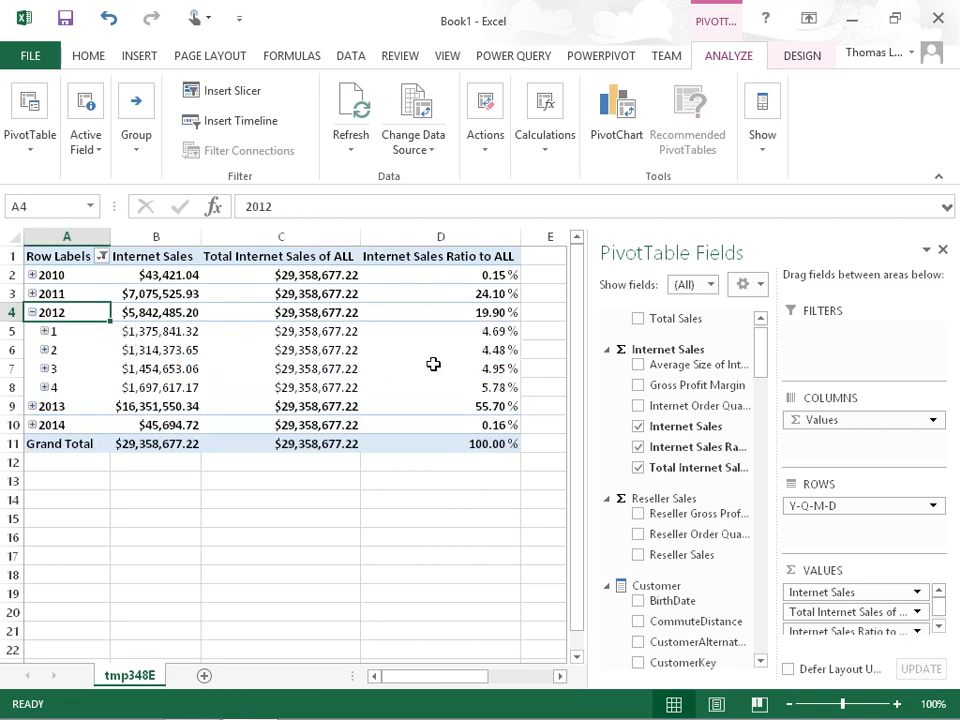
pyautogui.moveTo(476, 332); pyautogui.dragTo(476, 381)
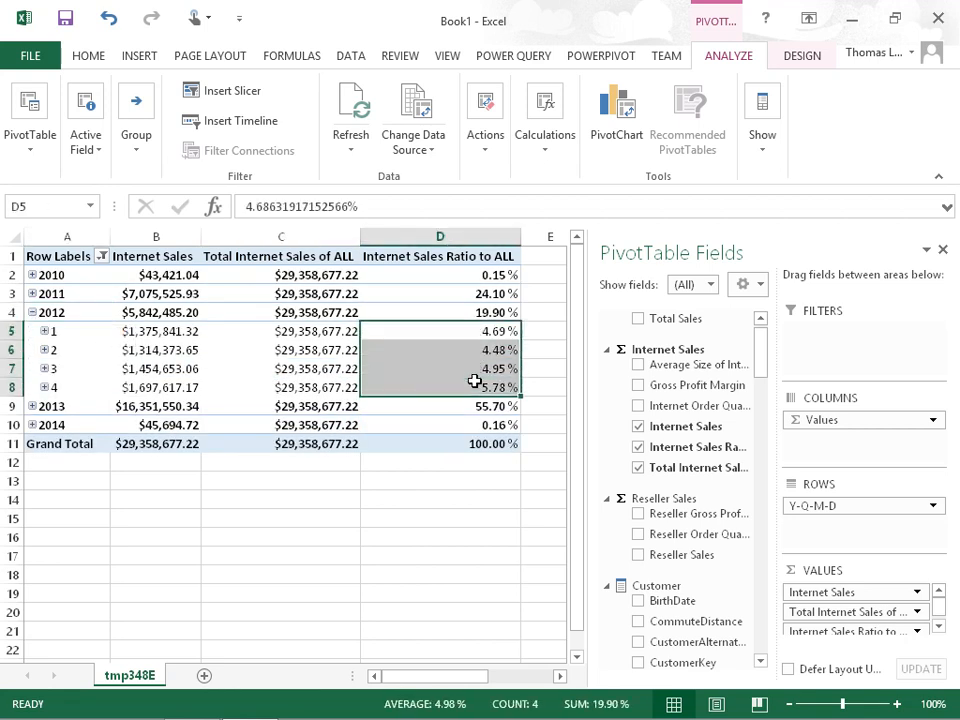
pyautogui.click(72, 314)
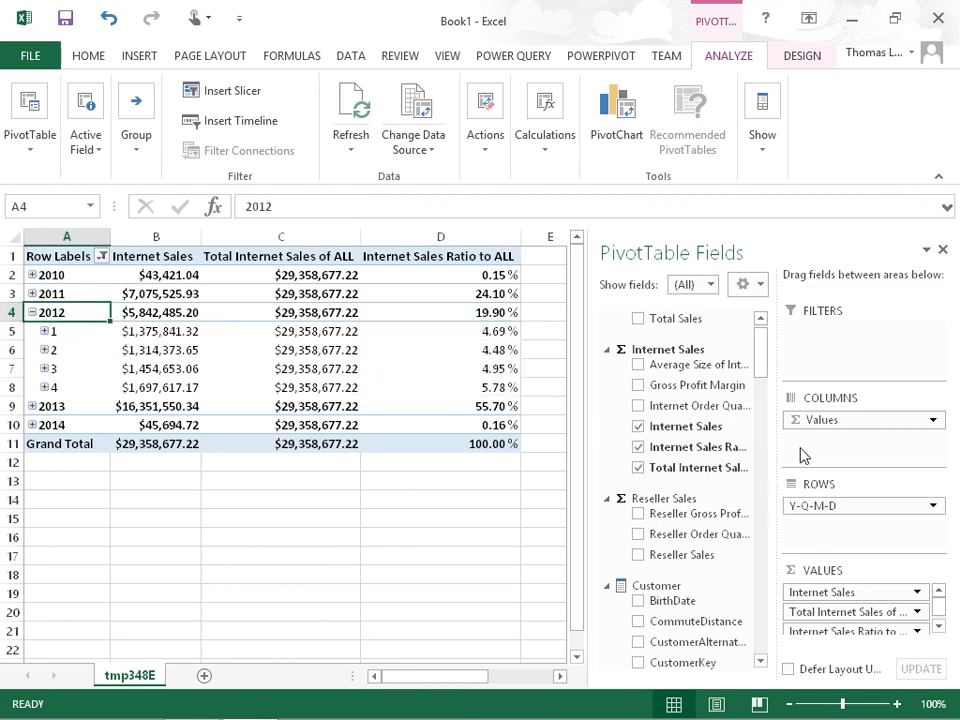
# Move the PivotTable's Values to rows, add the Products by Category hierarchy as columns, and close the field list
pyautogui.moveTo(810, 424); pyautogui.dragTo(818, 521)
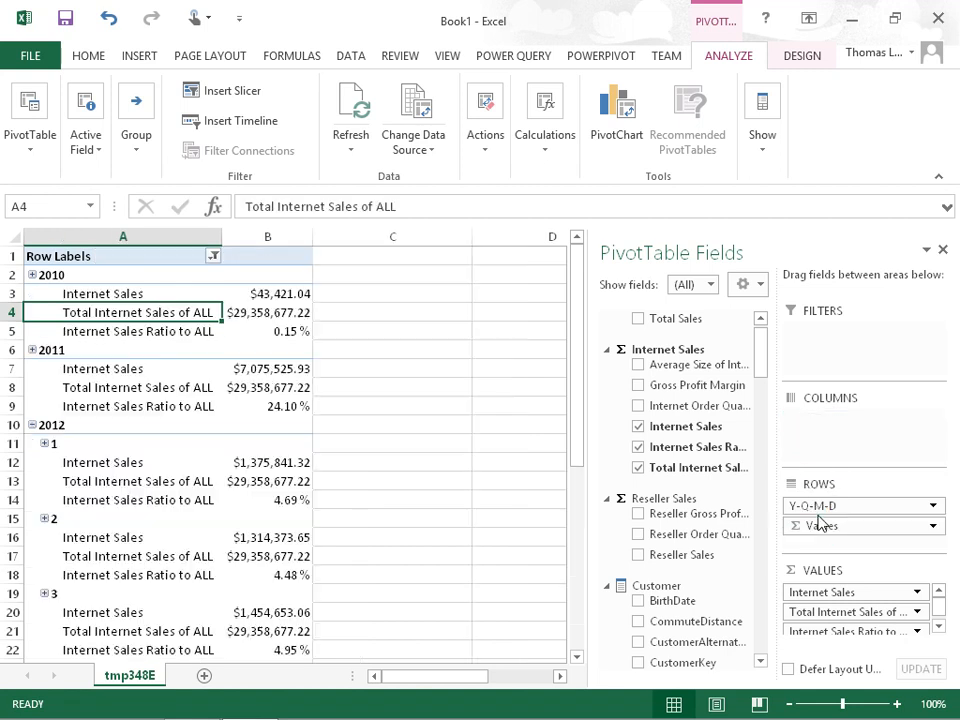
pyautogui.moveTo(765, 375); pyautogui.dragTo(763, 583)
pyautogui.moveTo(679, 429); pyautogui.dragTo(847, 437)
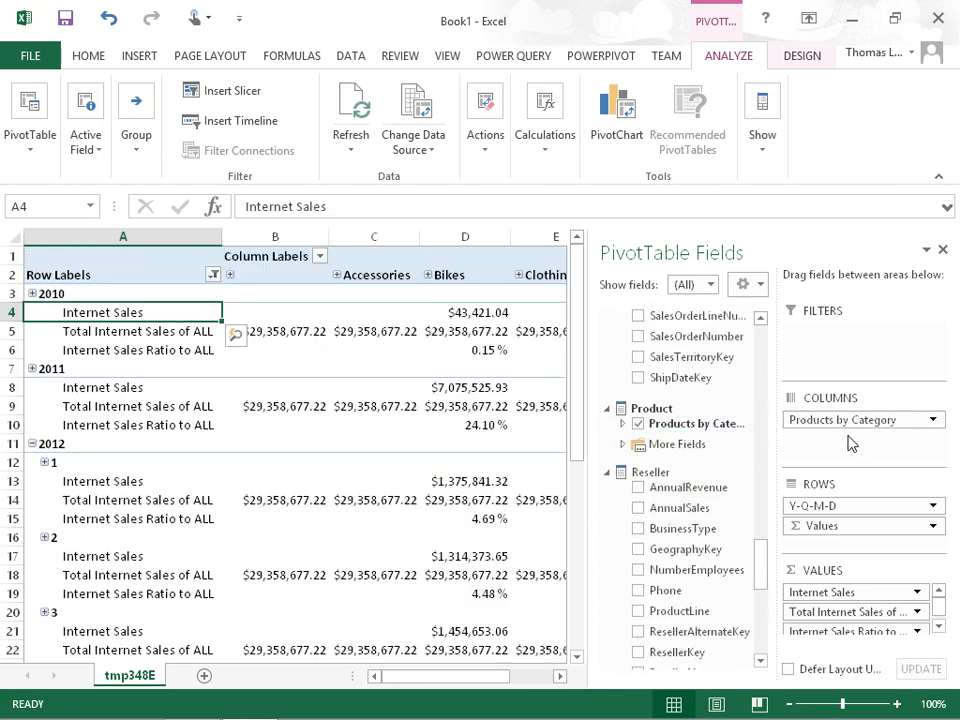
pyautogui.click(942, 251)
# Filter the blank category out of the column labels and check the 2010 Internet Sales Ratio to ALL for Bikes
pyautogui.click(320, 256)
pyautogui.click(133, 498)
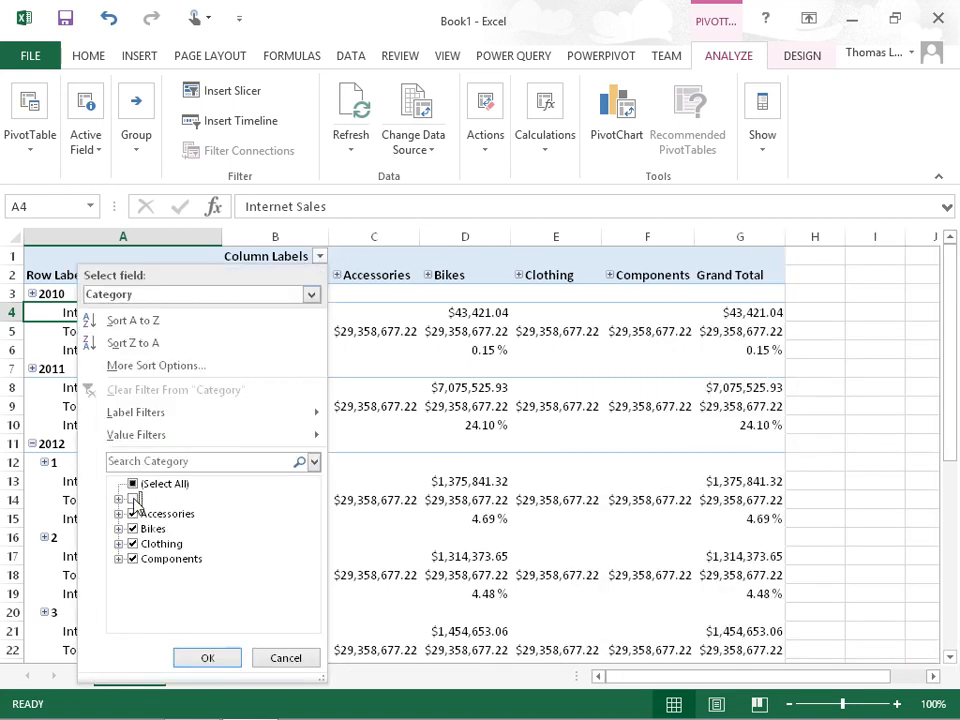
pyautogui.click(210, 658)
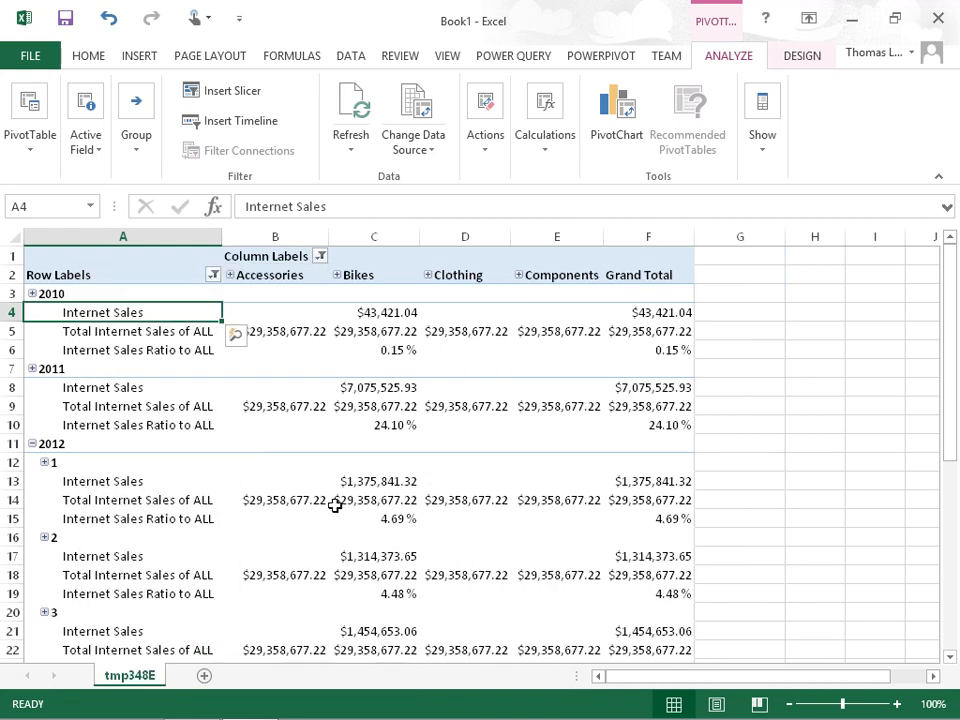
pyautogui.click(390, 351)
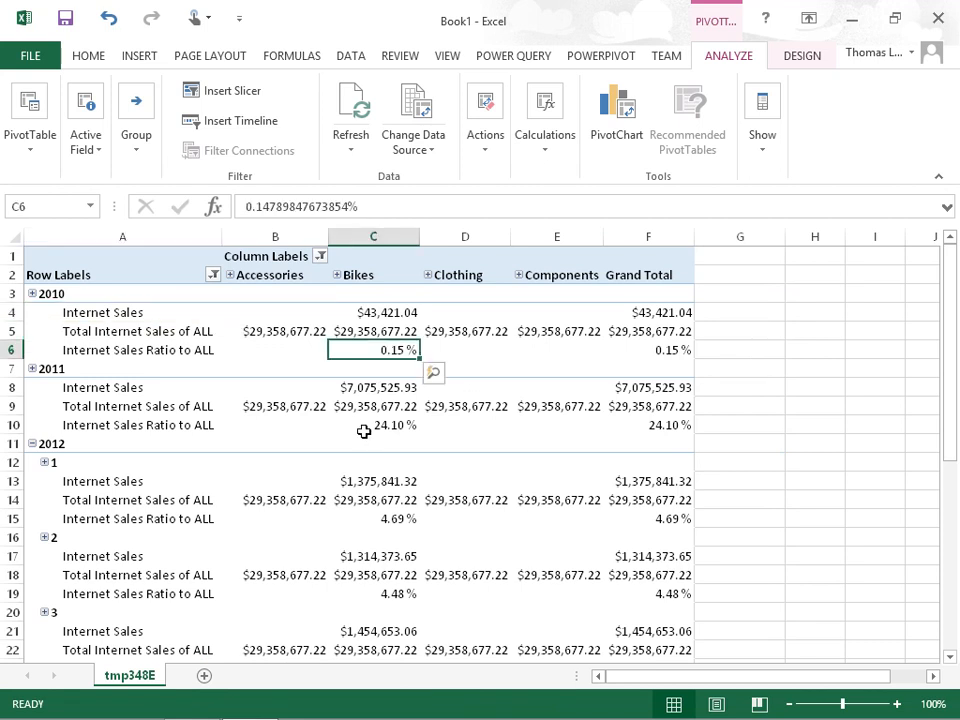
# Compare the Bikes column's Internet Sales with Total Internet Sales of ALL for 2010 and 2011, and check the 2011 ratio
pyautogui.click(388, 313)
pyautogui.click(388, 275)
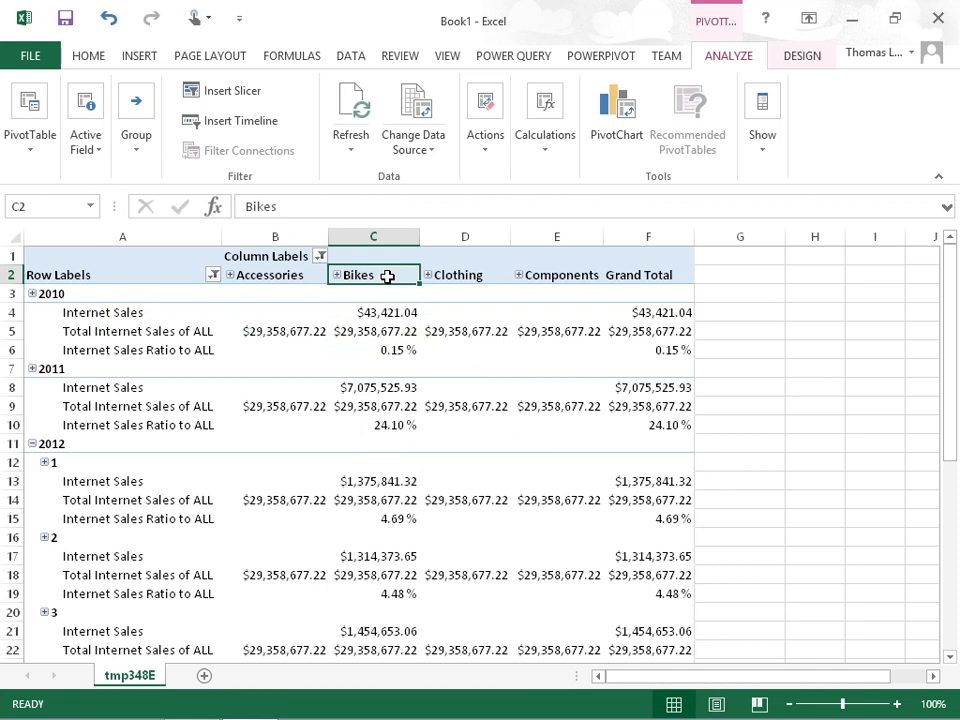
pyautogui.click(381, 332)
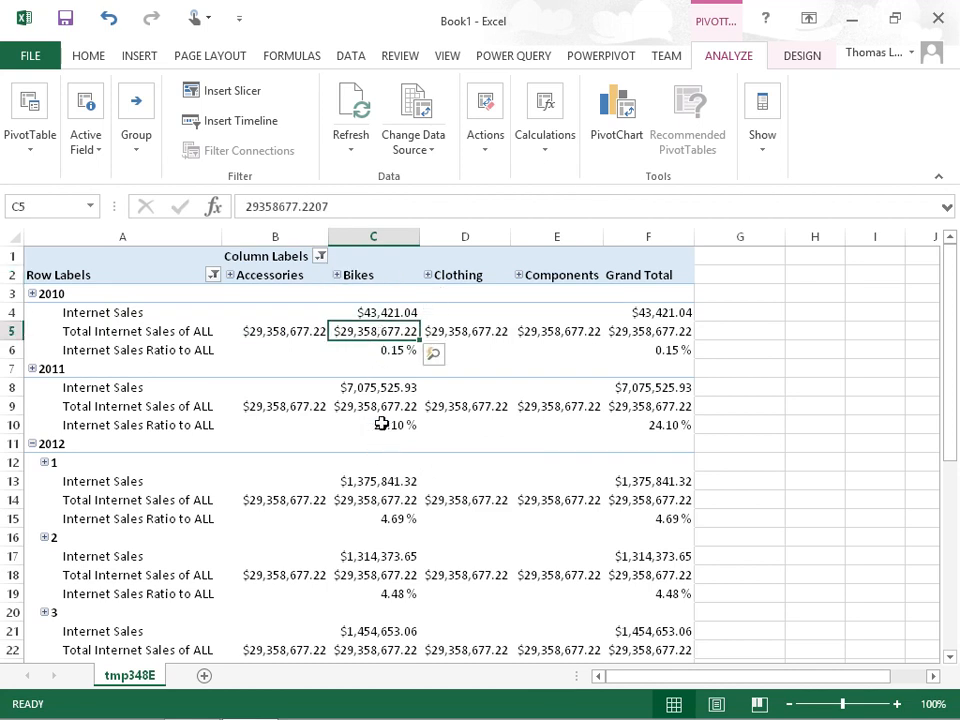
pyautogui.click(390, 388)
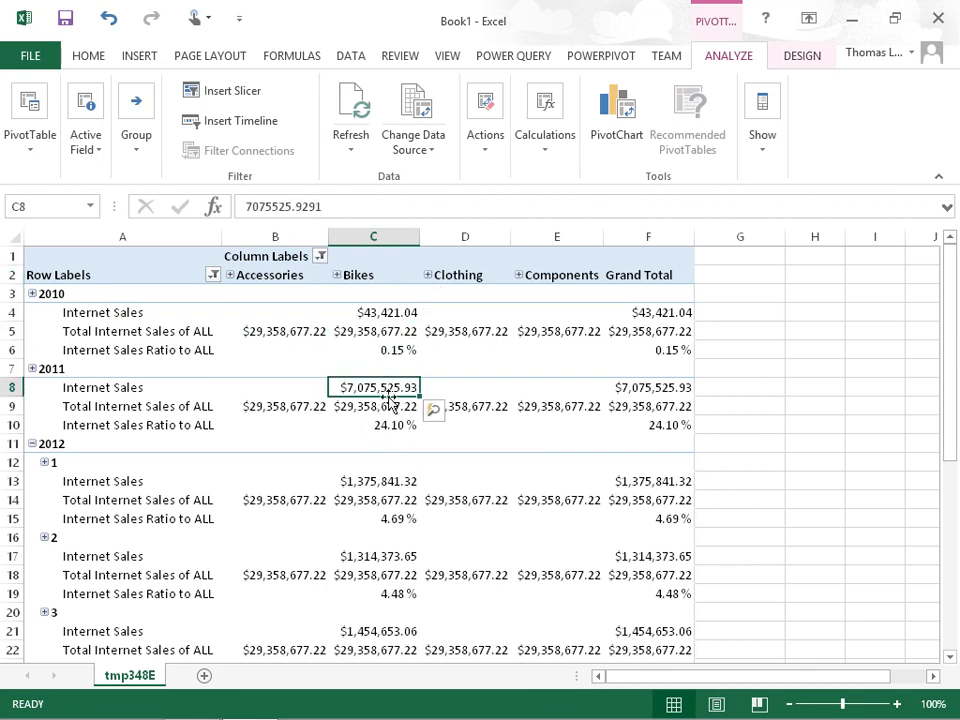
pyautogui.click(388, 407)
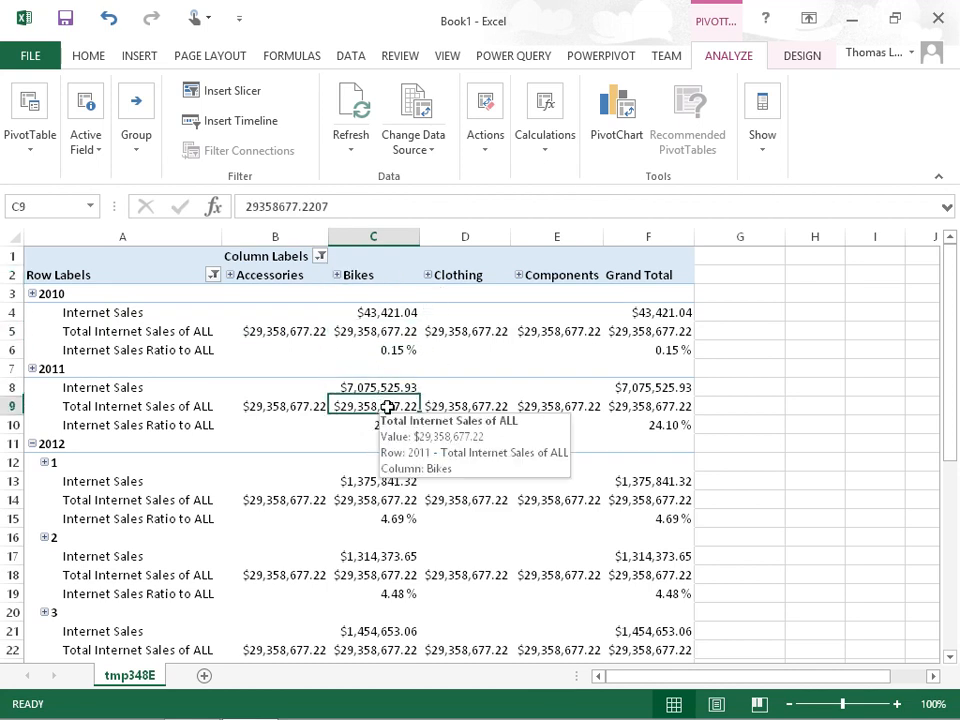
pyautogui.click(83, 372)
pyautogui.click(371, 424)
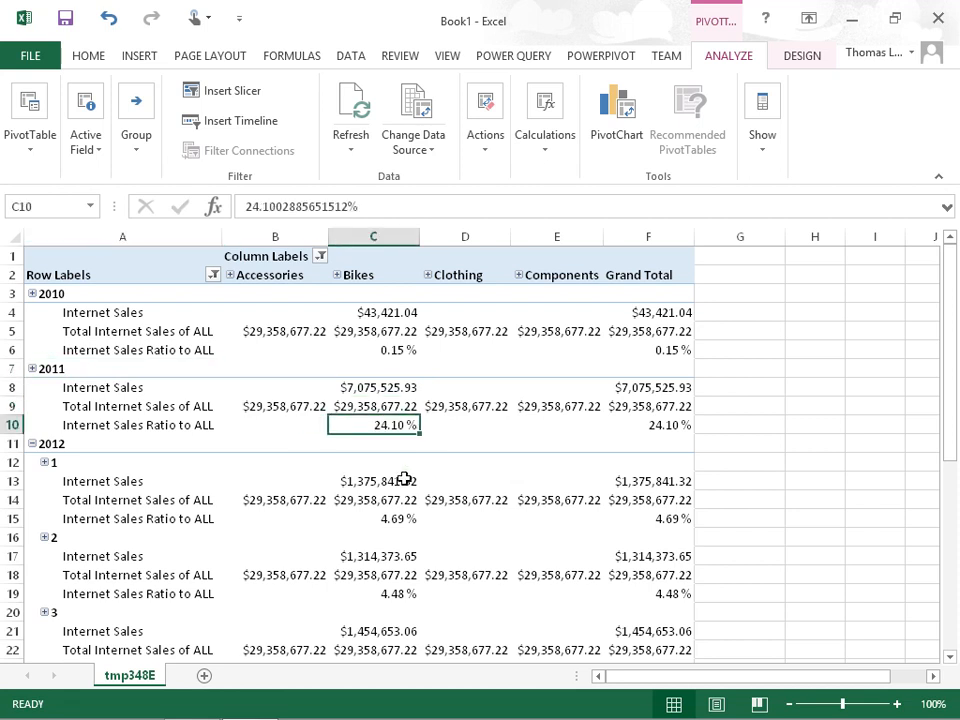
# Expand the Bikes category in the column labels into its subcategories
pyautogui.click(337, 276)
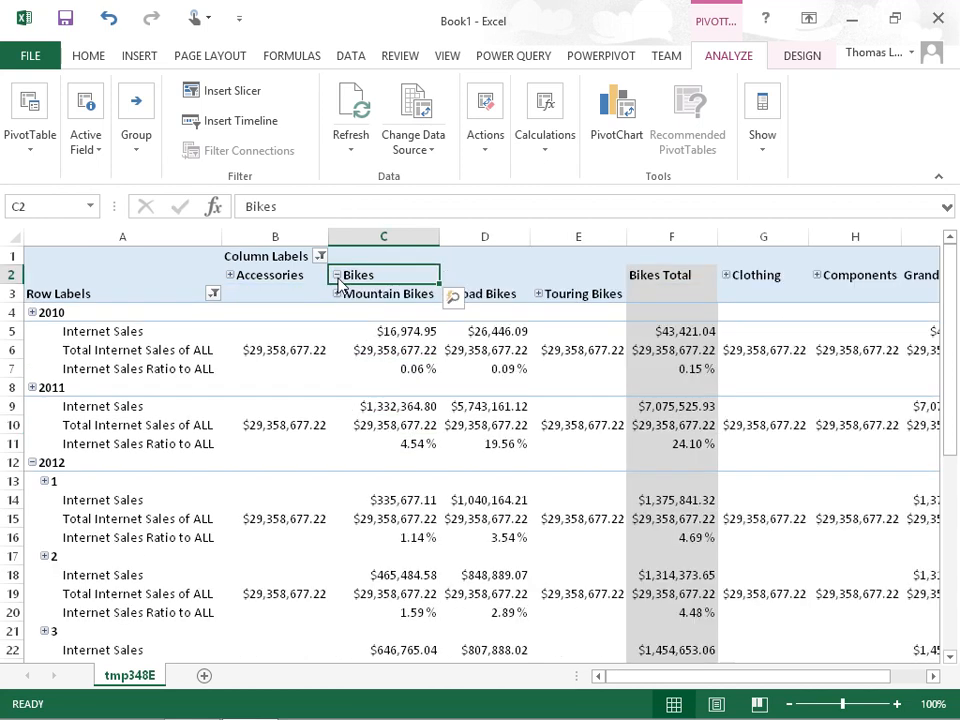
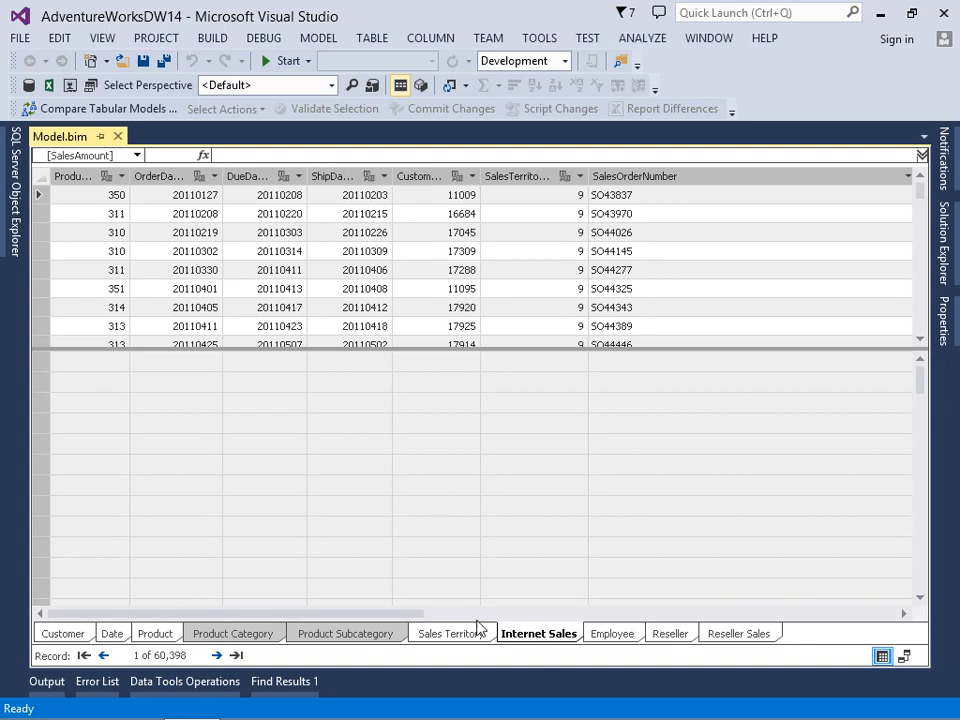
# Begin a measure YTD Internet Sales:=CALCULATE([Internet Sales] in the empty SalesAmount cell level with Total Internet Sales of ALL
pyautogui.moveTo(420, 613); pyautogui.dragTo(806, 596)
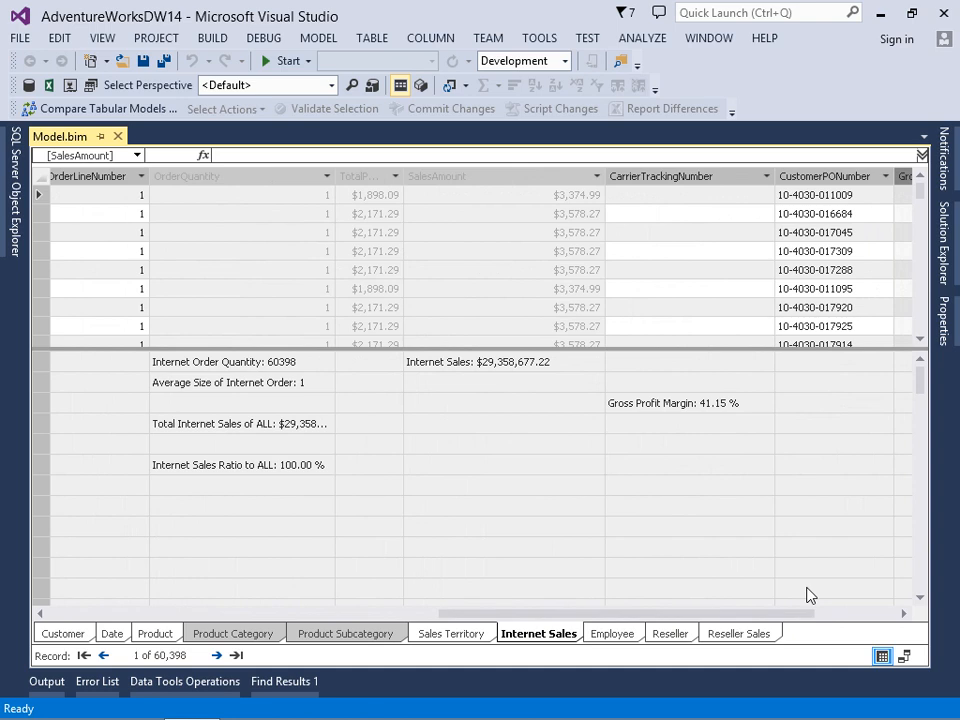
pyautogui.click(447, 428)
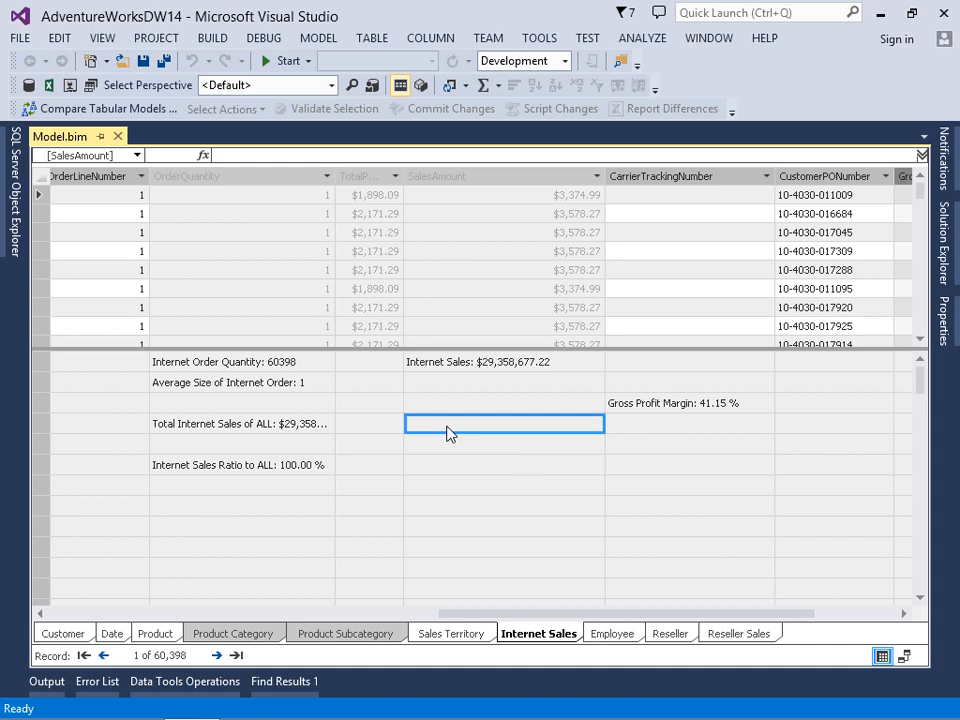
pyautogui.write('YTD Internet Sales')
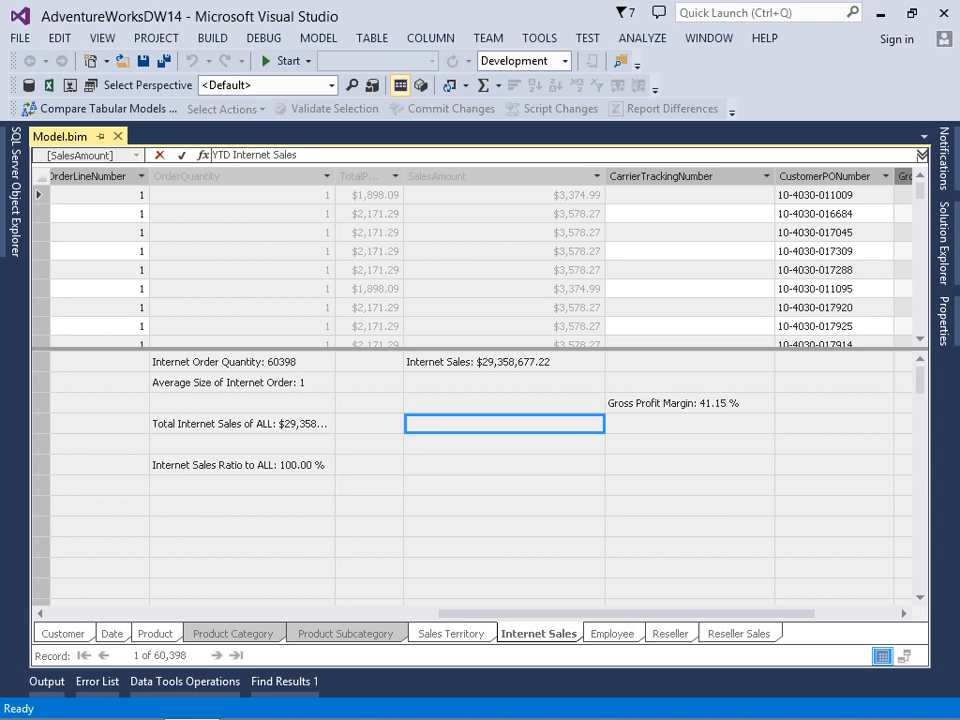
pyautogui.write(':=')
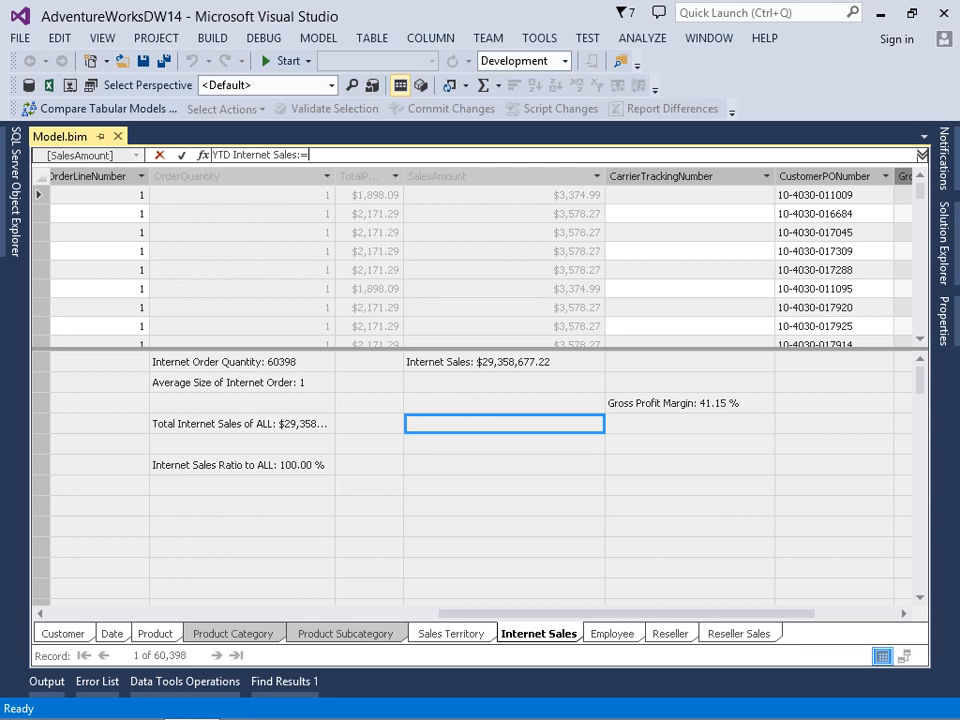
pyautogui.write('Ca')
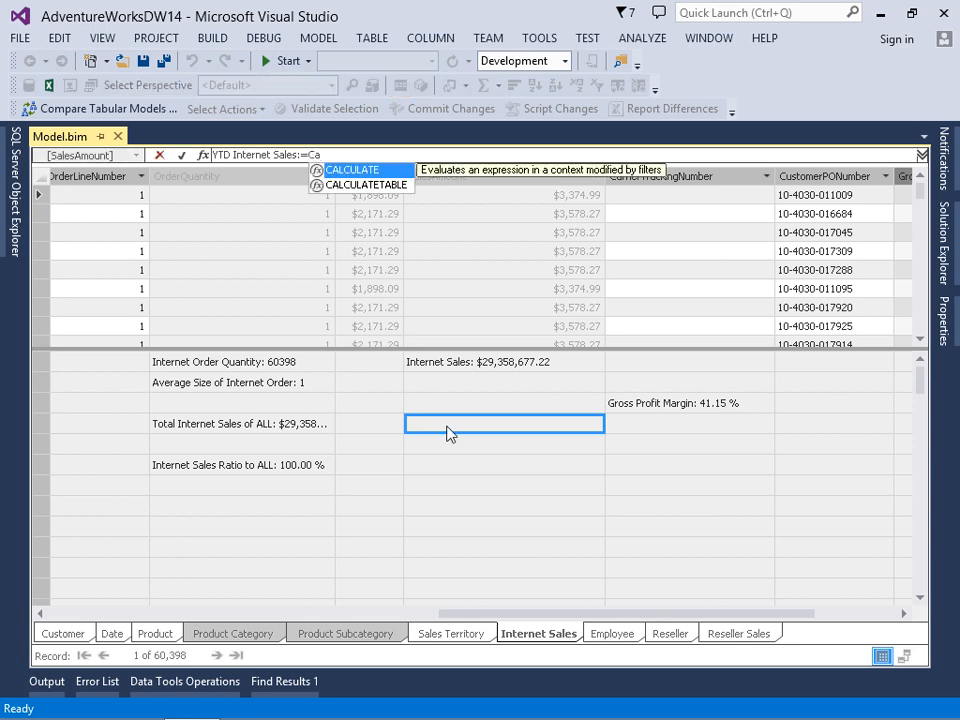
pyautogui.write('LCULATE(')
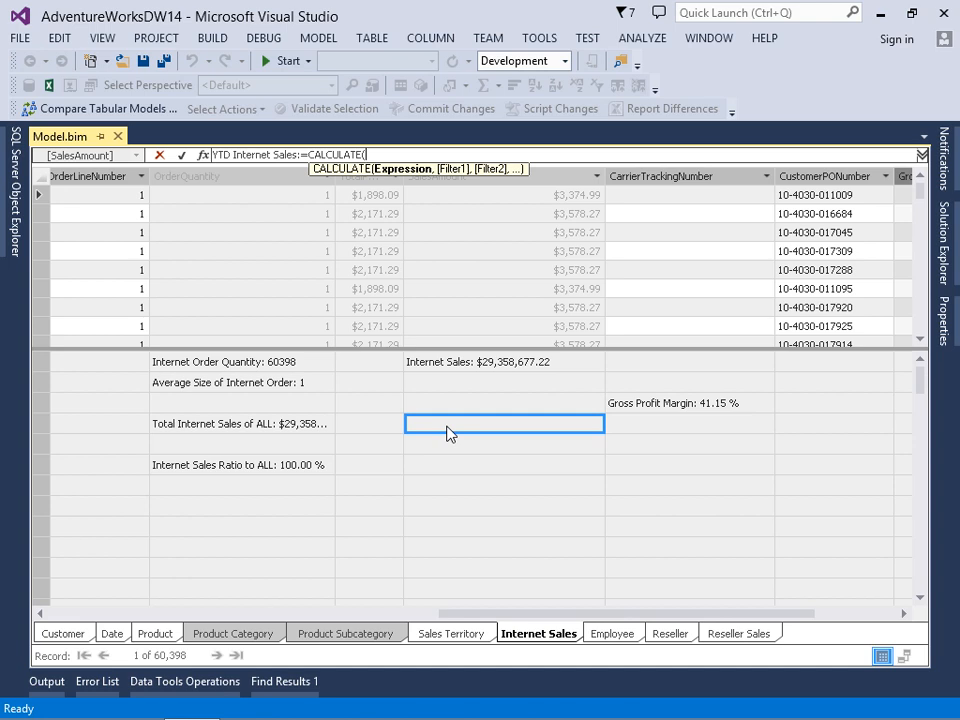
pyautogui.write('[in')
pyautogui.press('Down')
pyautogui.press('Tab')
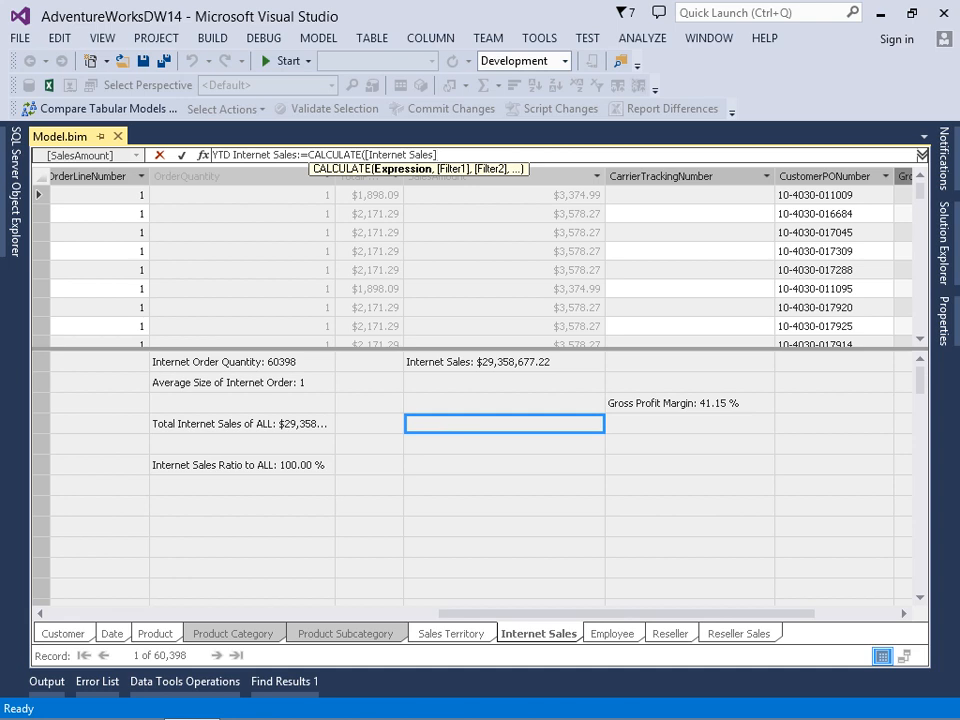
# Add the DATESYTD function as the first filter argument of the CALCULATE expression
pyautogui.write(',')
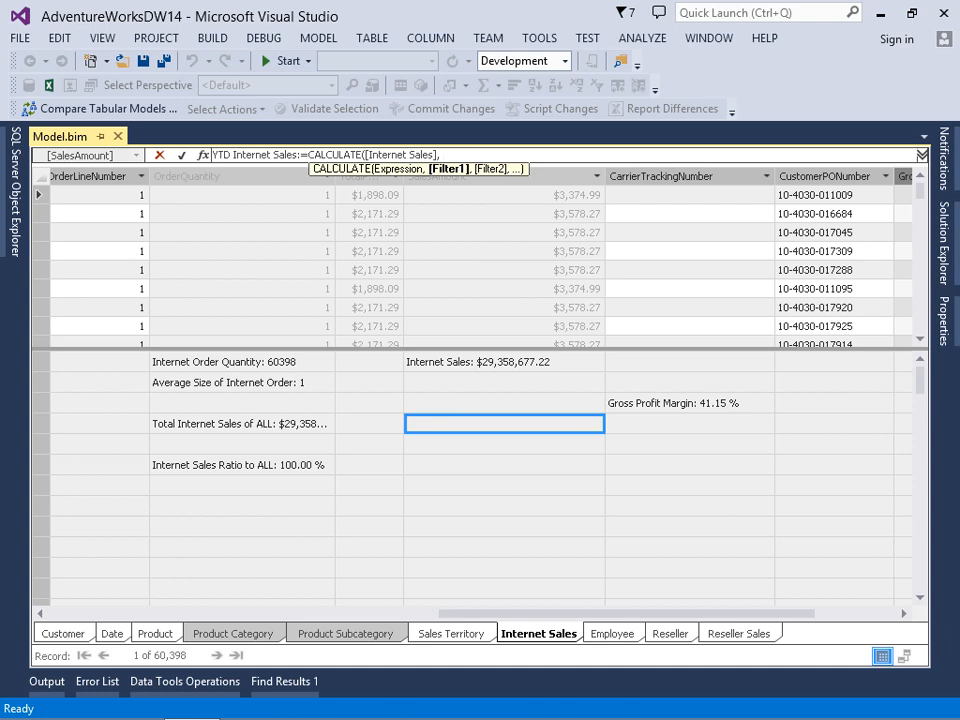
pyautogui.write('dates')
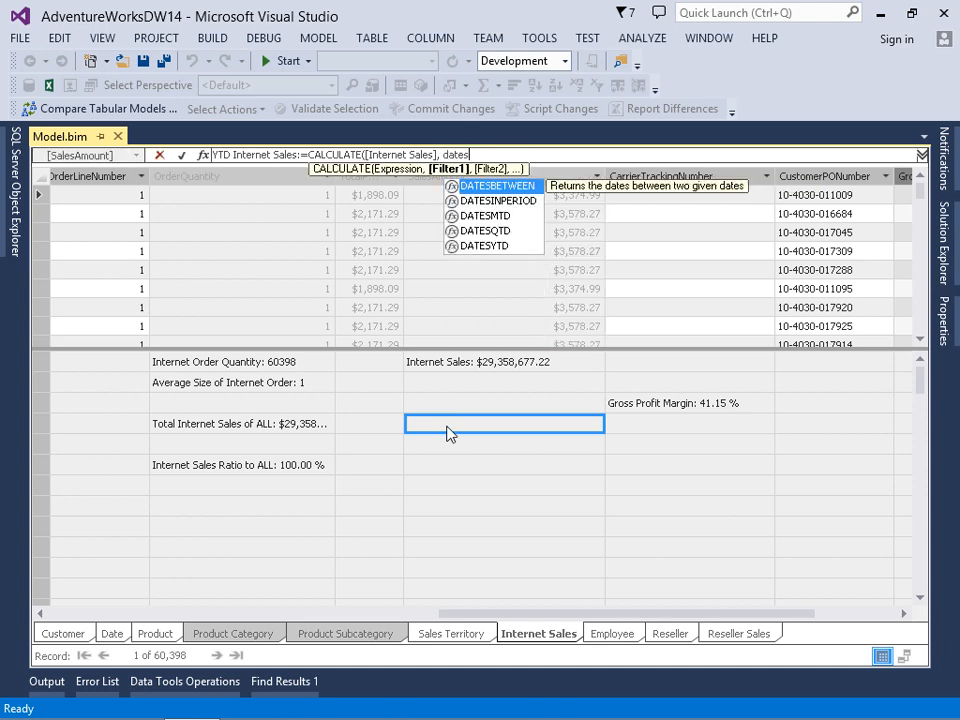
pyautogui.press('Down')
pyautogui.press('Down')
pyautogui.press('Down')
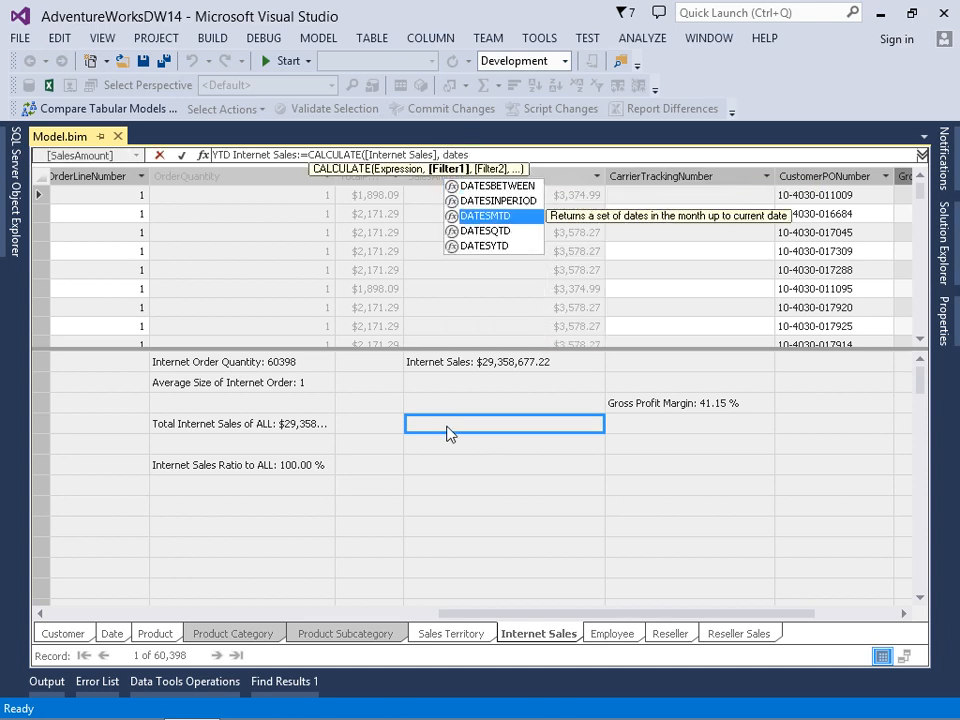
pyautogui.press('Down')
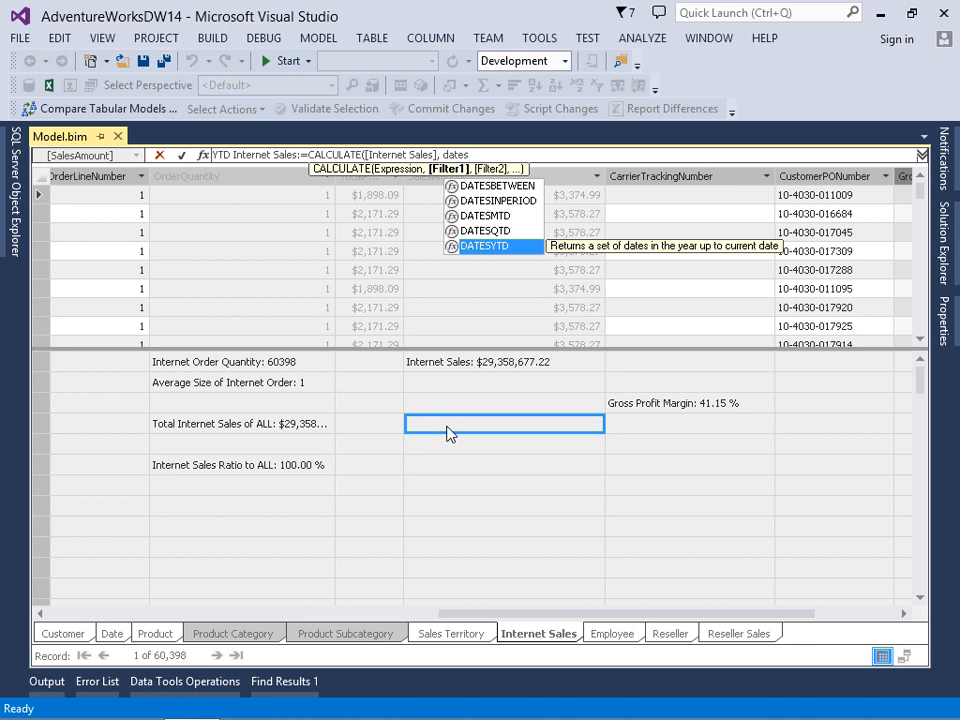
pyautogui.write('(')
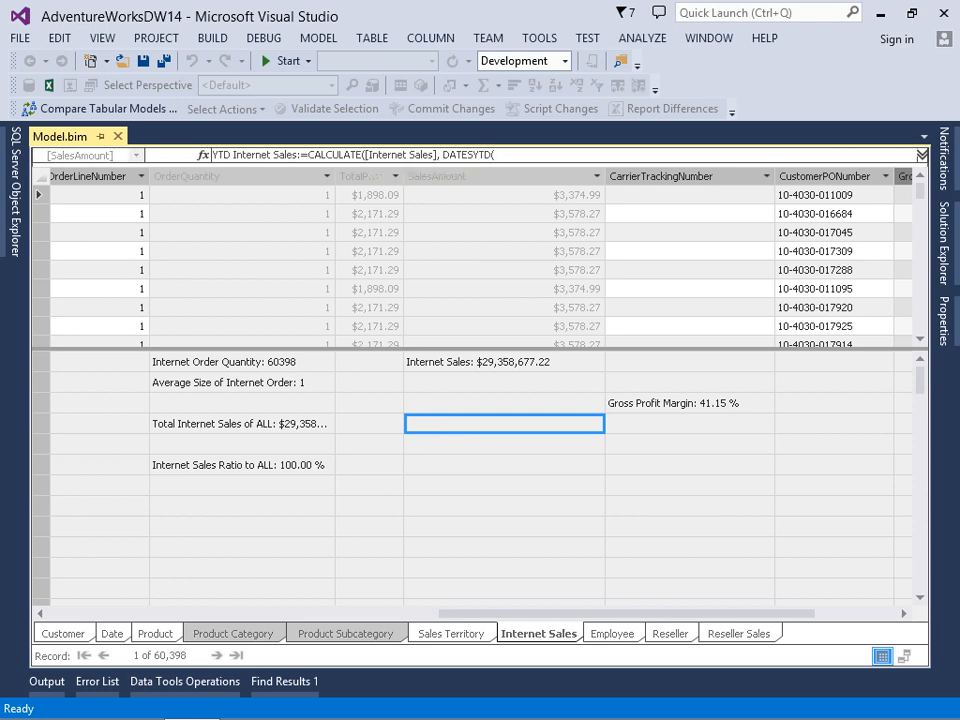
# Use 'Date'[FullDateAlternateKey] as the DATESYTD dates argument, close both functions, and commit the measure formula
pyautogui.write("'")
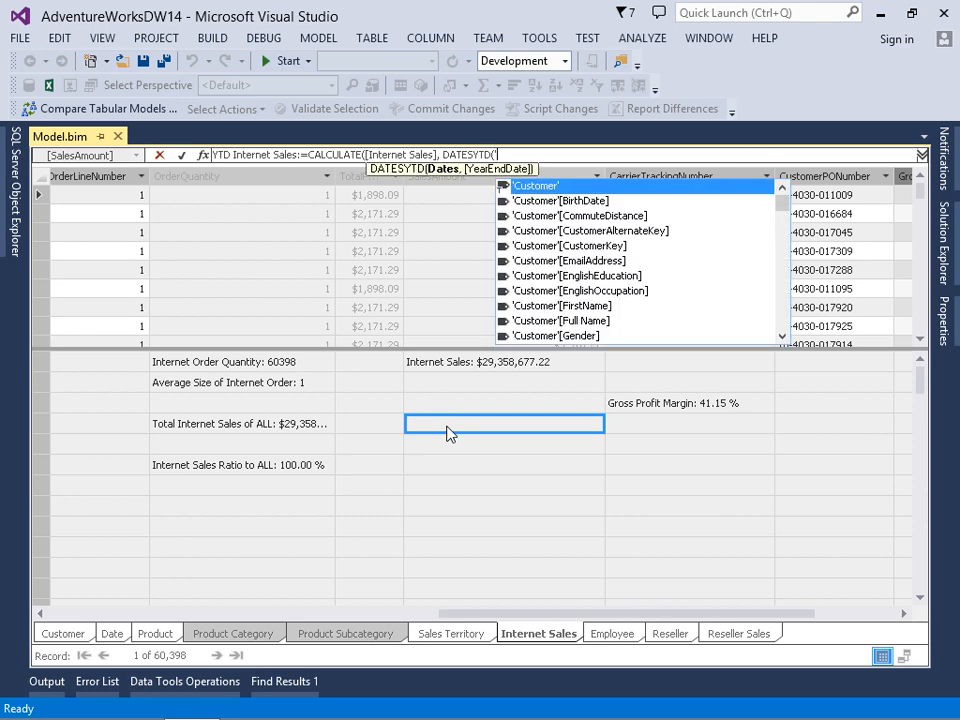
pyautogui.write('da')
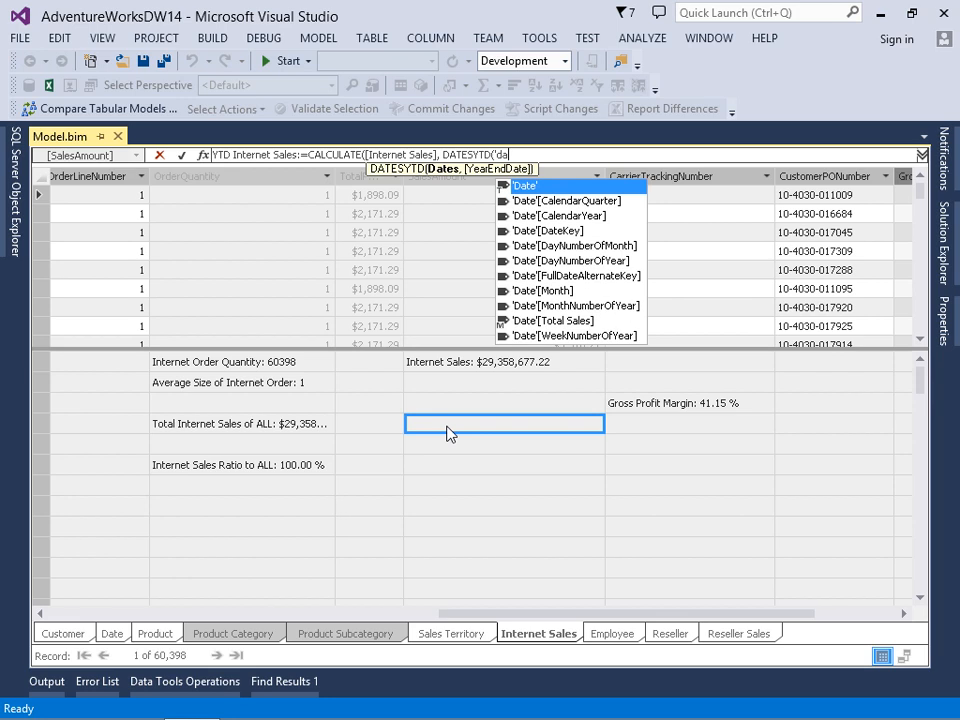
pyautogui.press('Down')
pyautogui.press('Down')
pyautogui.press('Down')
pyautogui.press('Down')
pyautogui.press('Down')
pyautogui.press('Down')
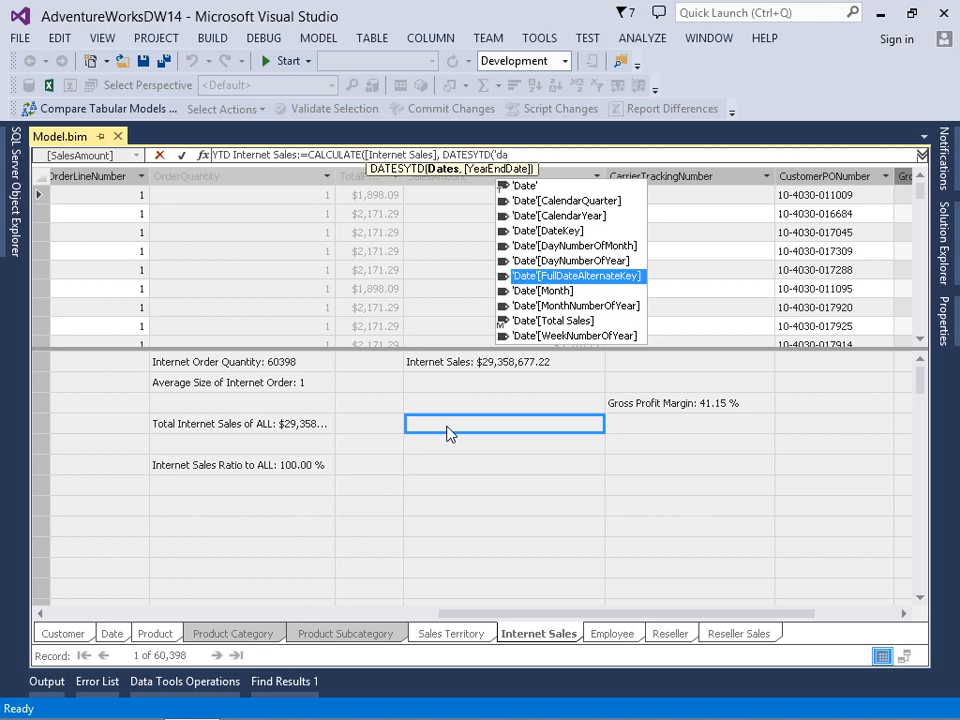
pyautogui.press('Tab')
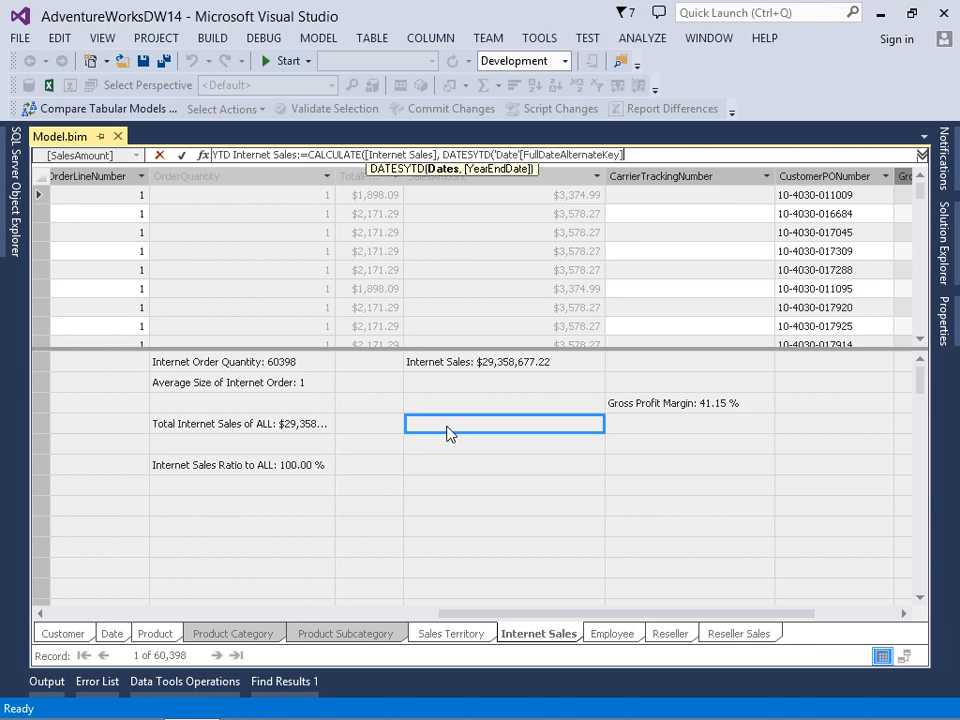
pyautogui.write(')')
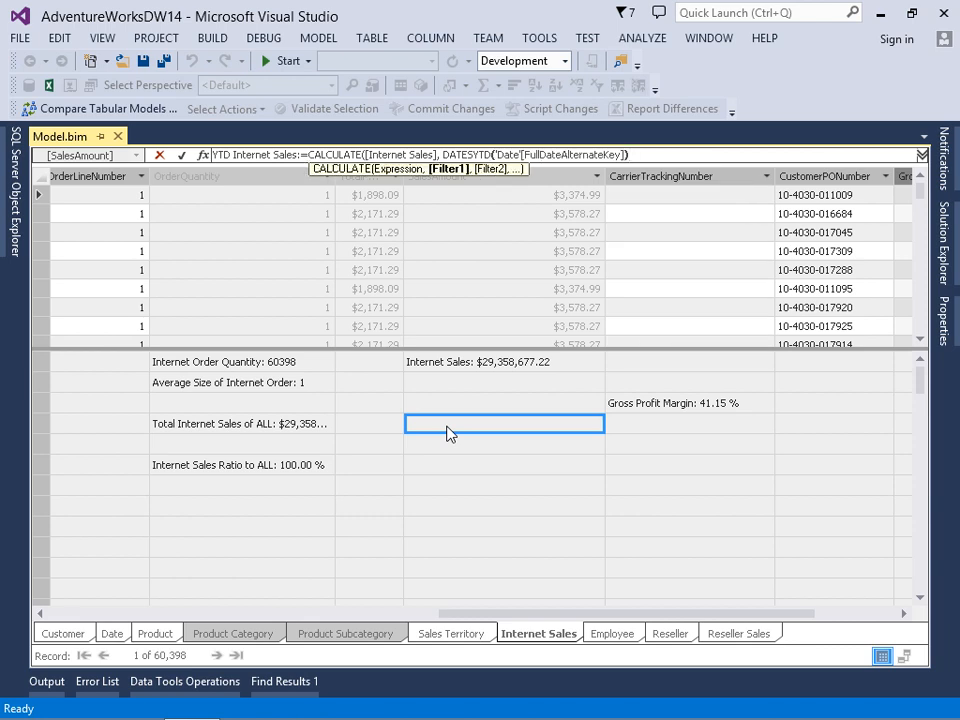
pyautogui.write(')')
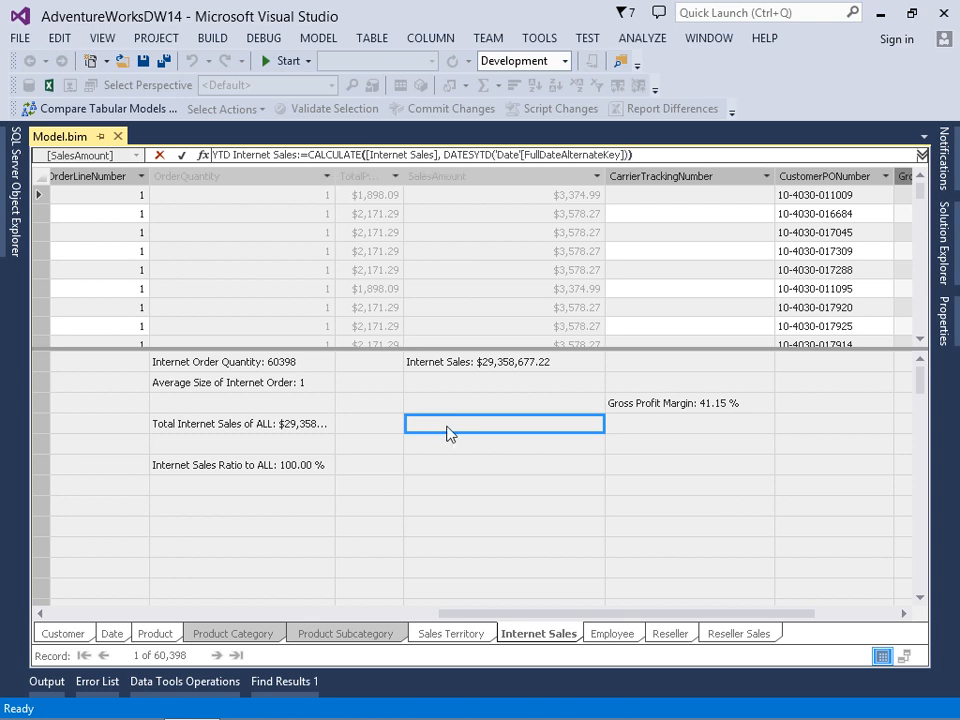
pyautogui.press('Return')
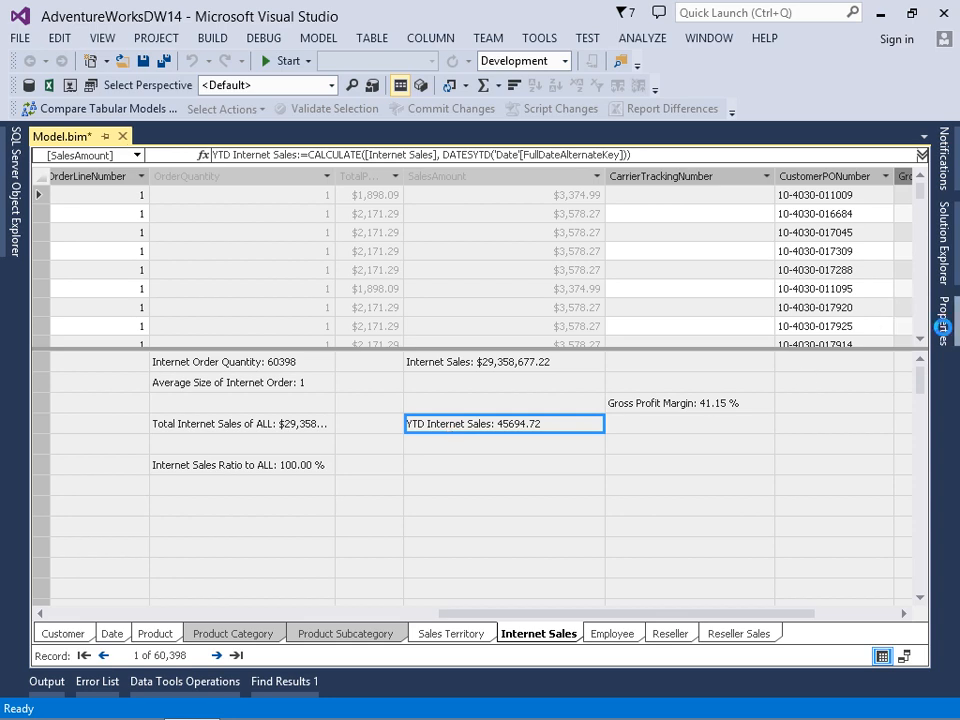
# Set the format of the YTD Internet Sales measure to currency
pyautogui.click(943, 325)
pyautogui.click(880, 240)
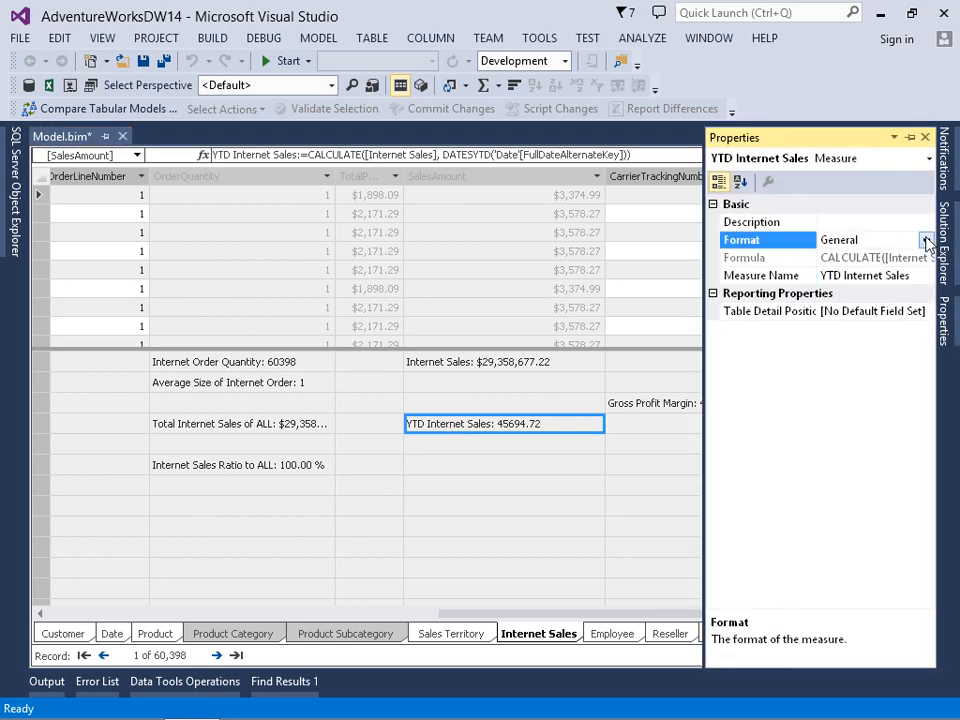
pyautogui.click(926, 240)
pyautogui.click(842, 343)
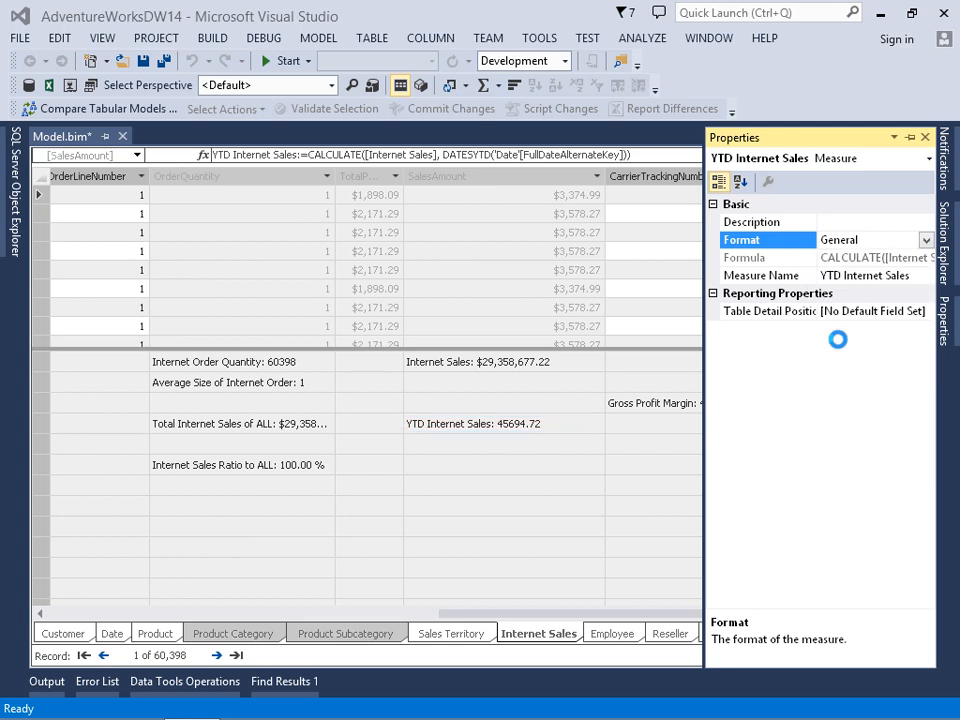
pyautogui.click(516, 446)
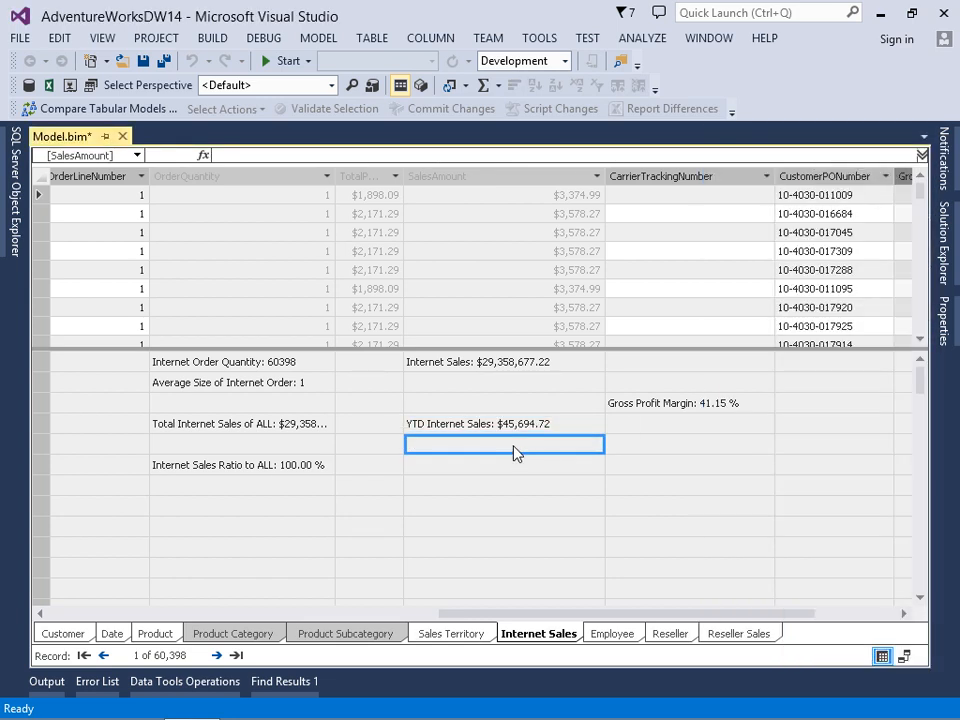
# Analyze the model in Excel as the current Windows user with the default perspective
pyautogui.click(324, 40)
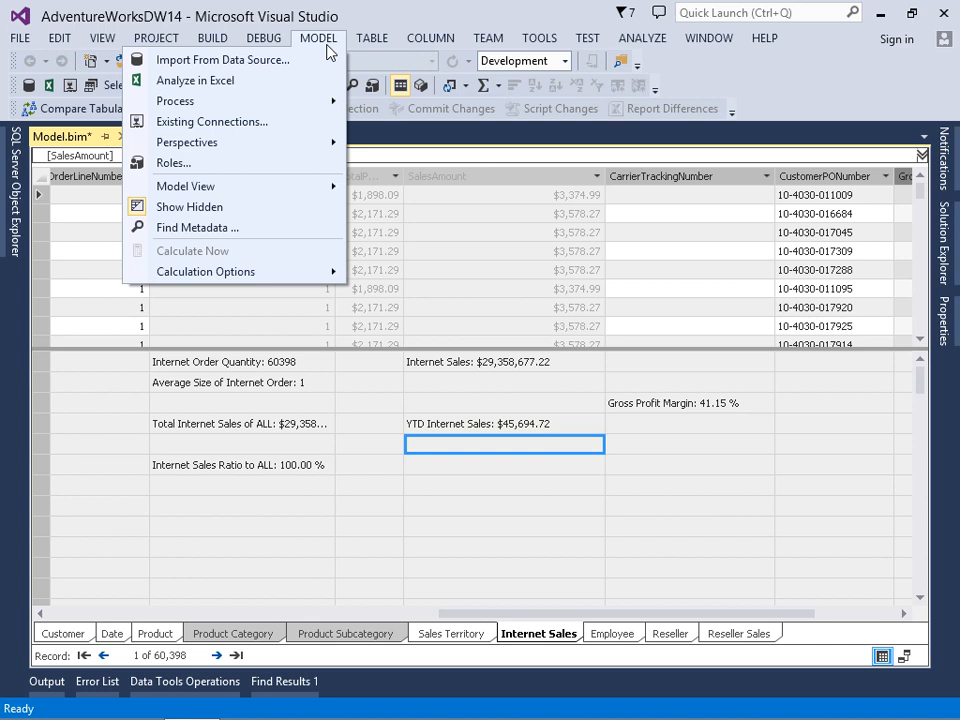
pyautogui.click(195, 80)
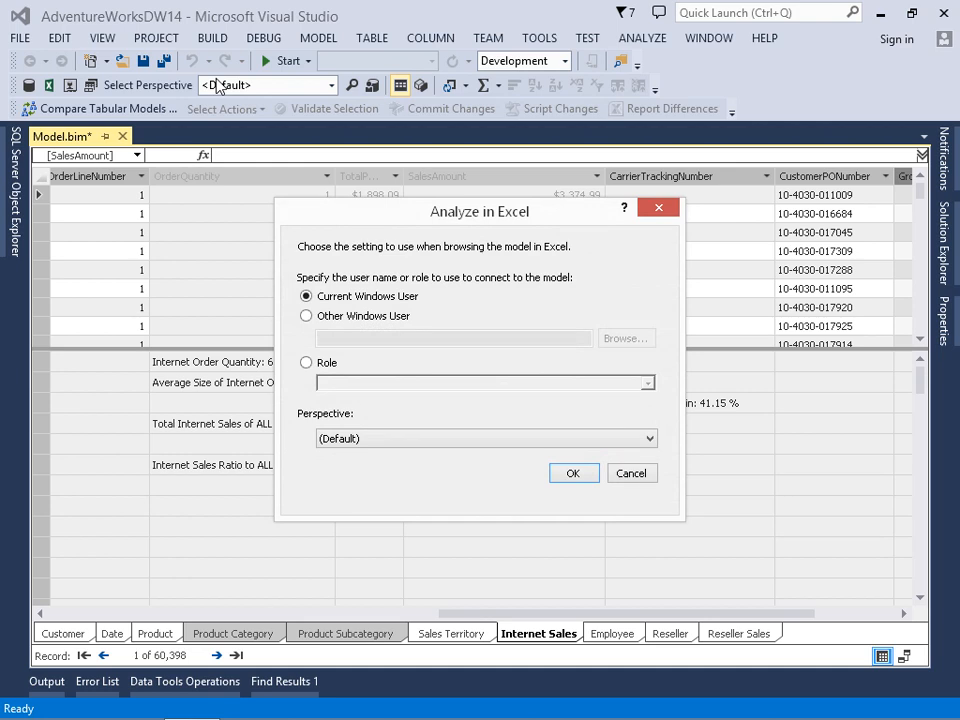
pyautogui.click(572, 473)
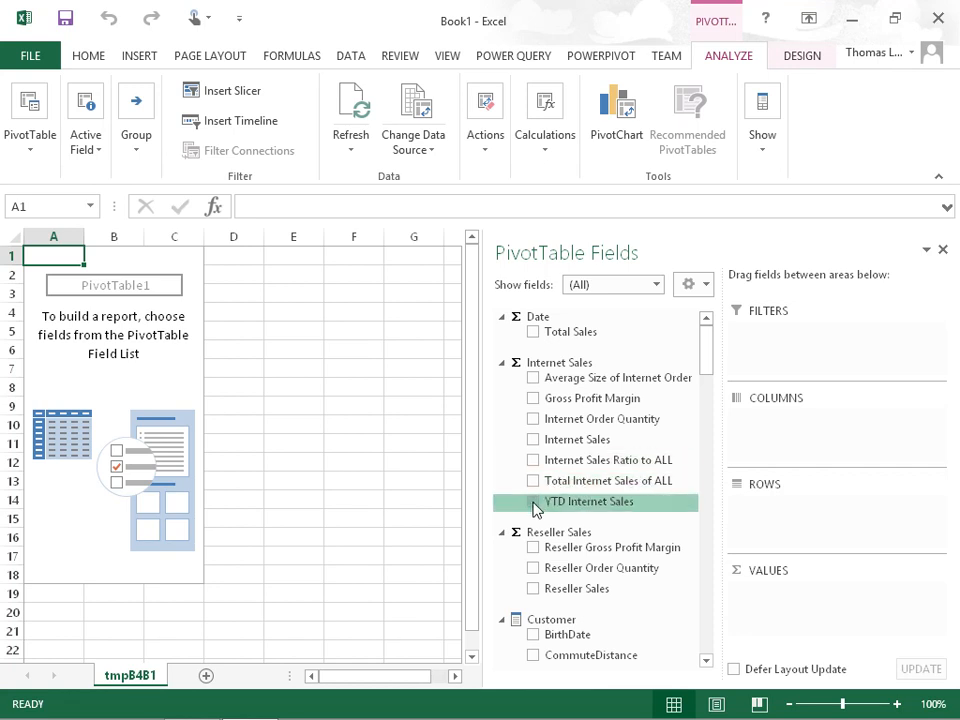
# Add YTD Internet Sales to the PivotTable values and the Y-Q-M-D date hierarchy to the rows
pyautogui.click(533, 502)
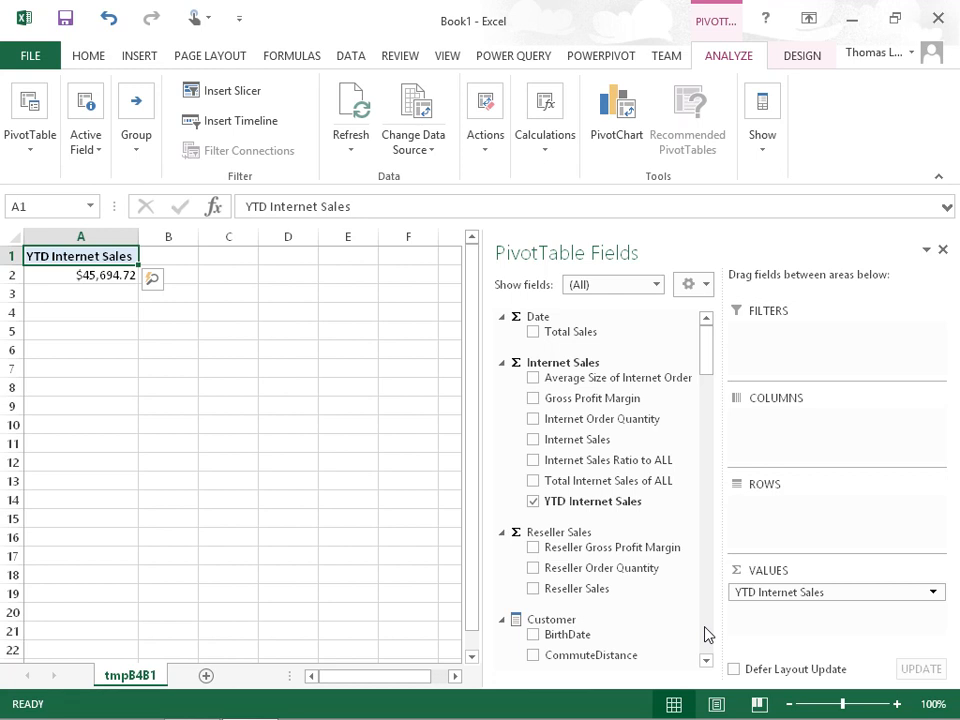
pyautogui.scroll(-10, 705, 634)
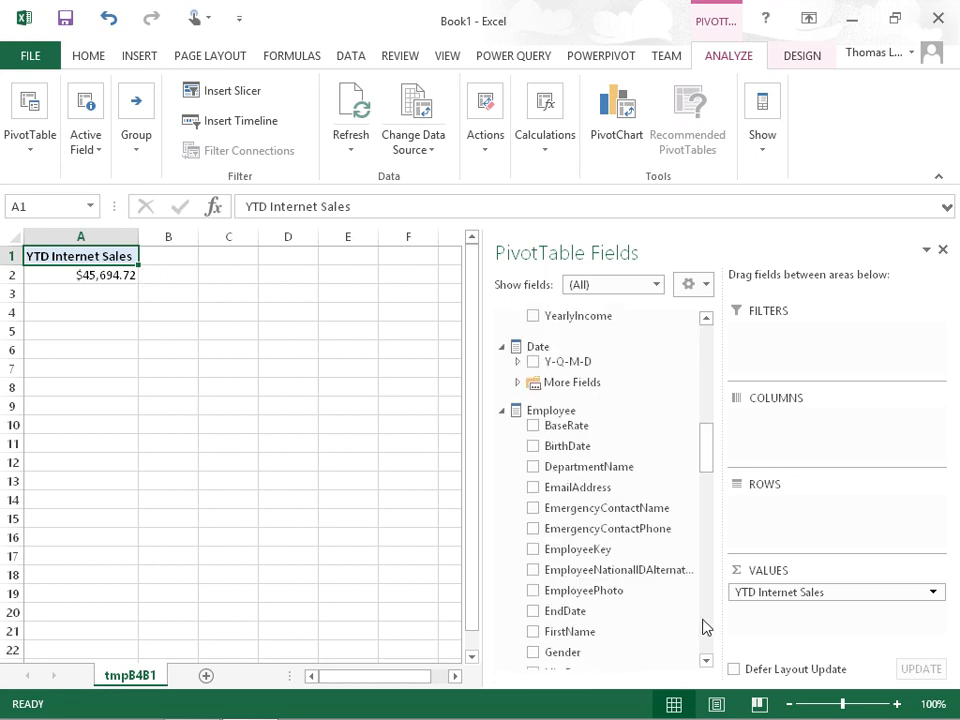
pyautogui.moveTo(577, 366); pyautogui.dragTo(785, 521)
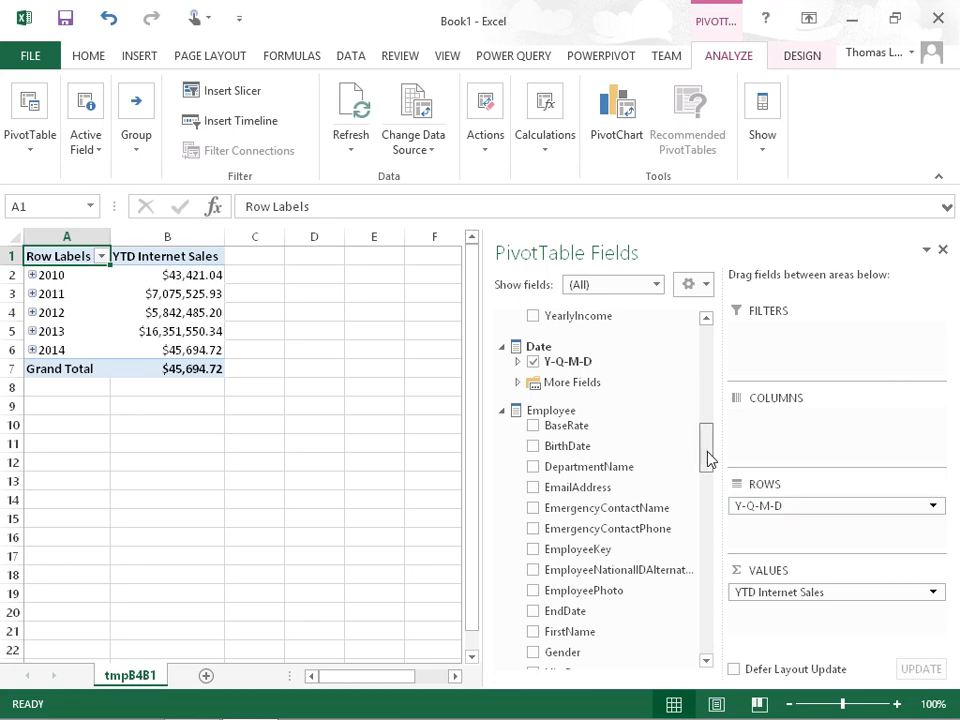
# Add Internet Sales to the PivotTable values and place it before YTD Internet Sales
pyautogui.moveTo(707, 458); pyautogui.dragTo(707, 368)
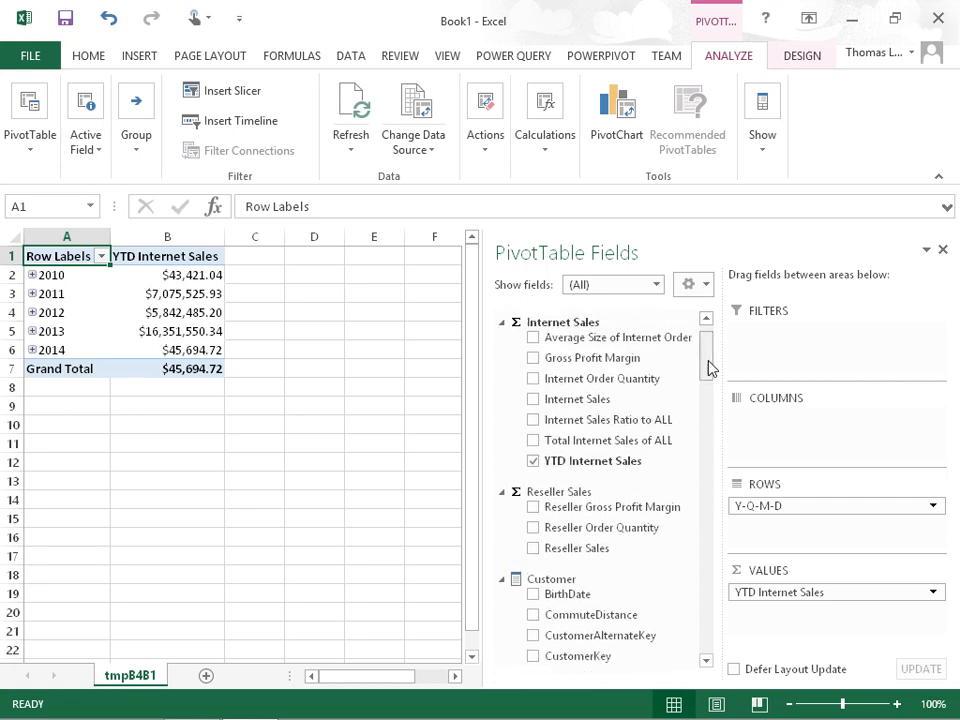
pyautogui.click(534, 400)
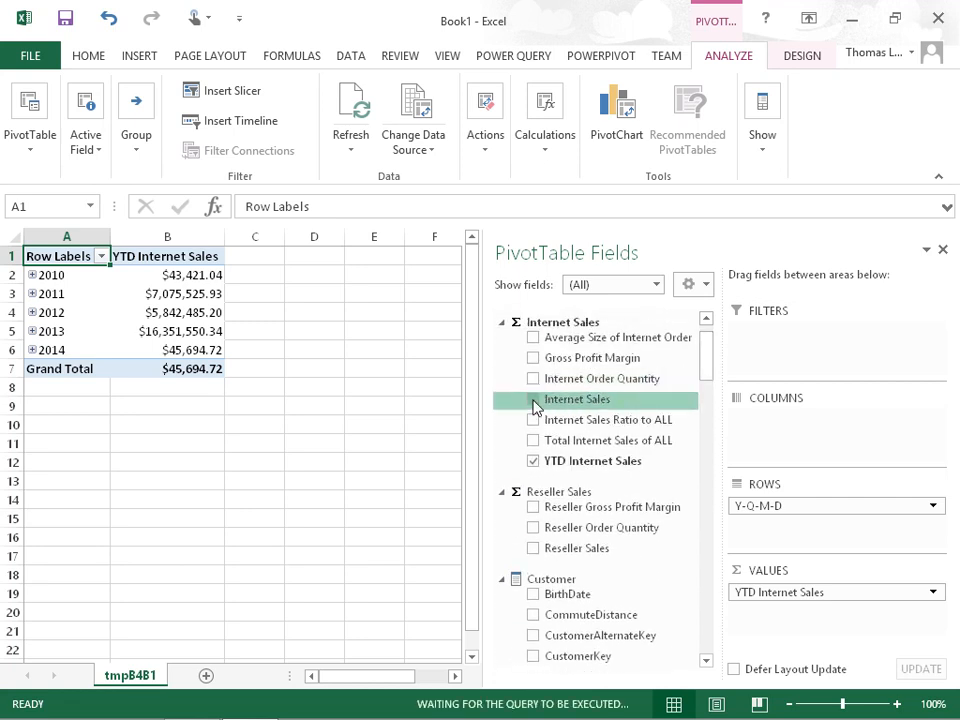
pyautogui.moveTo(758, 614); pyautogui.dragTo(762, 588)
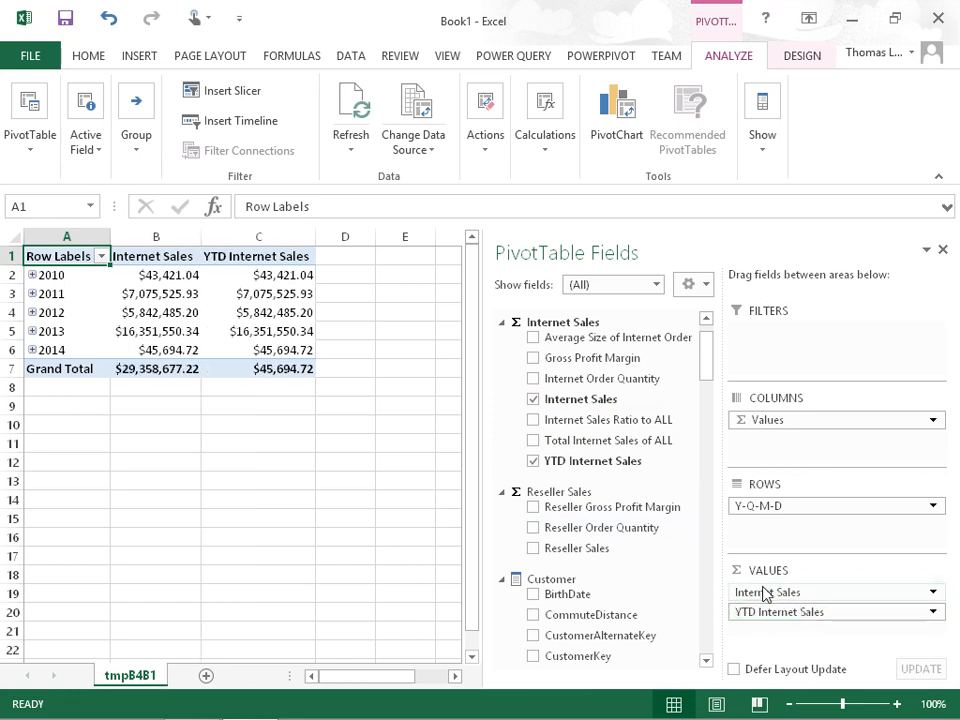
# Check the 2010 Internet Sales and compare Internet Sales with YTD Internet Sales for 2011
pyautogui.click(184, 275)
pyautogui.click(179, 296)
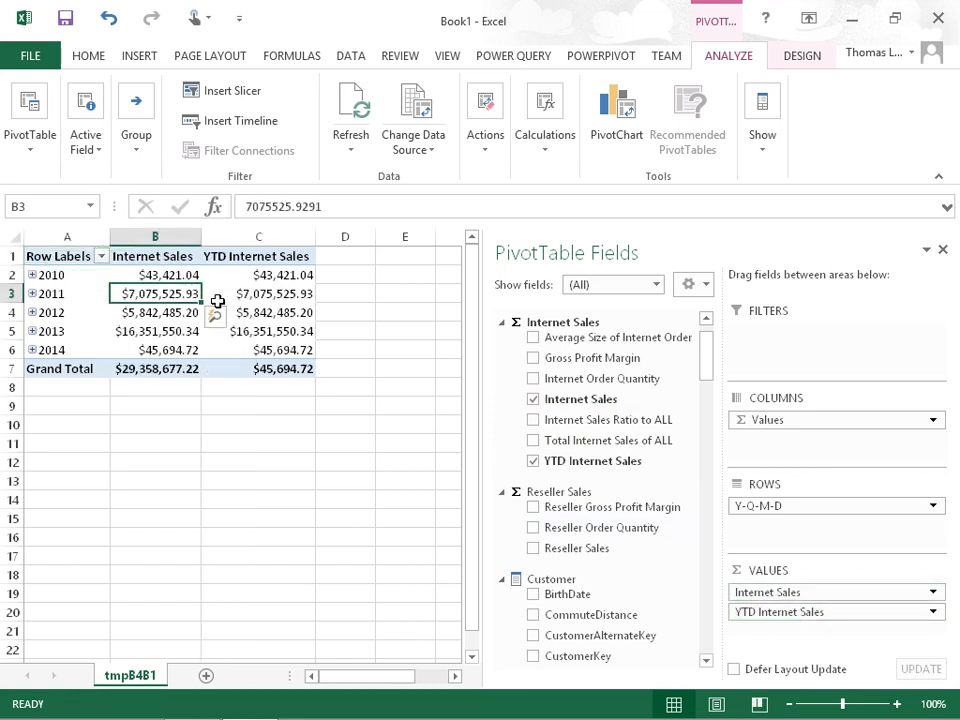
pyautogui.click(259, 296)
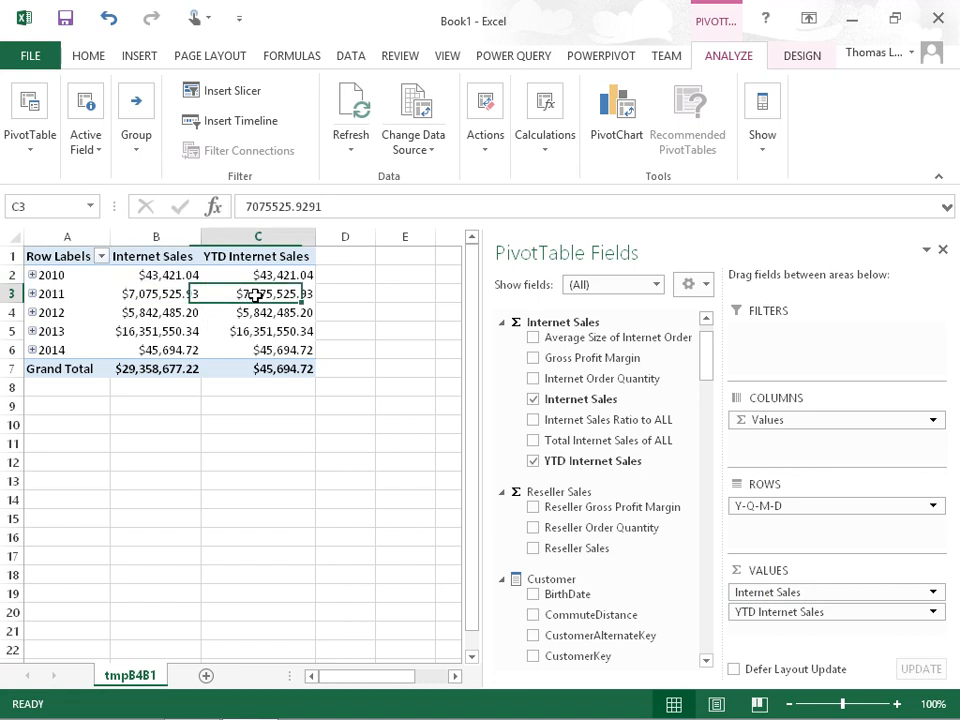
# Expand 2012 into quarters and compare Internet Sales with YTD Internet Sales for quarters 1 and 2
pyautogui.click(33, 312)
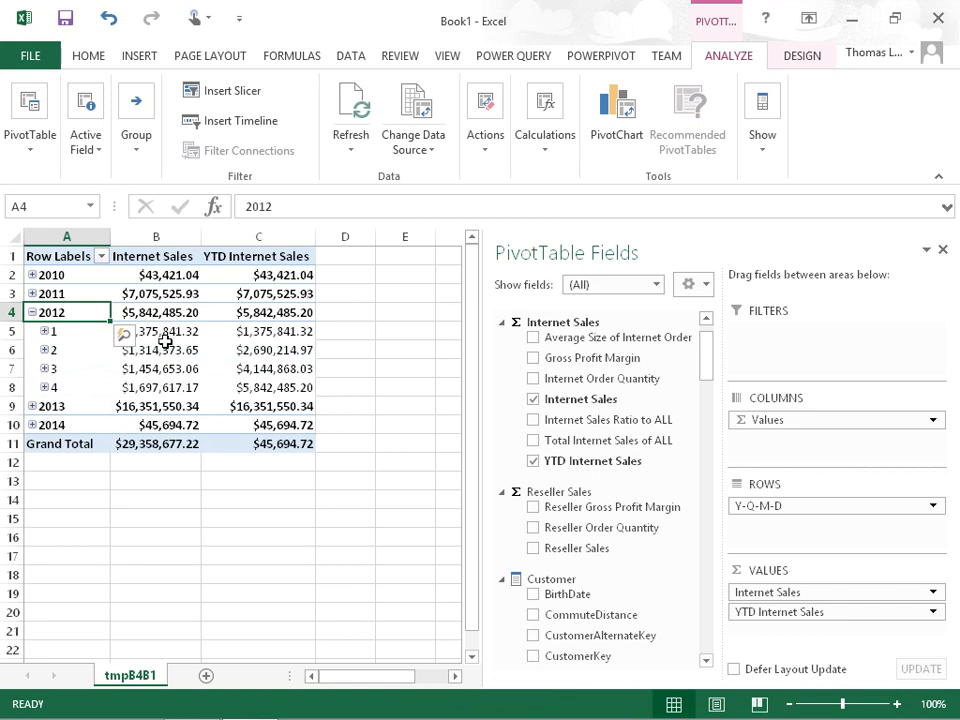
pyautogui.click(166, 333)
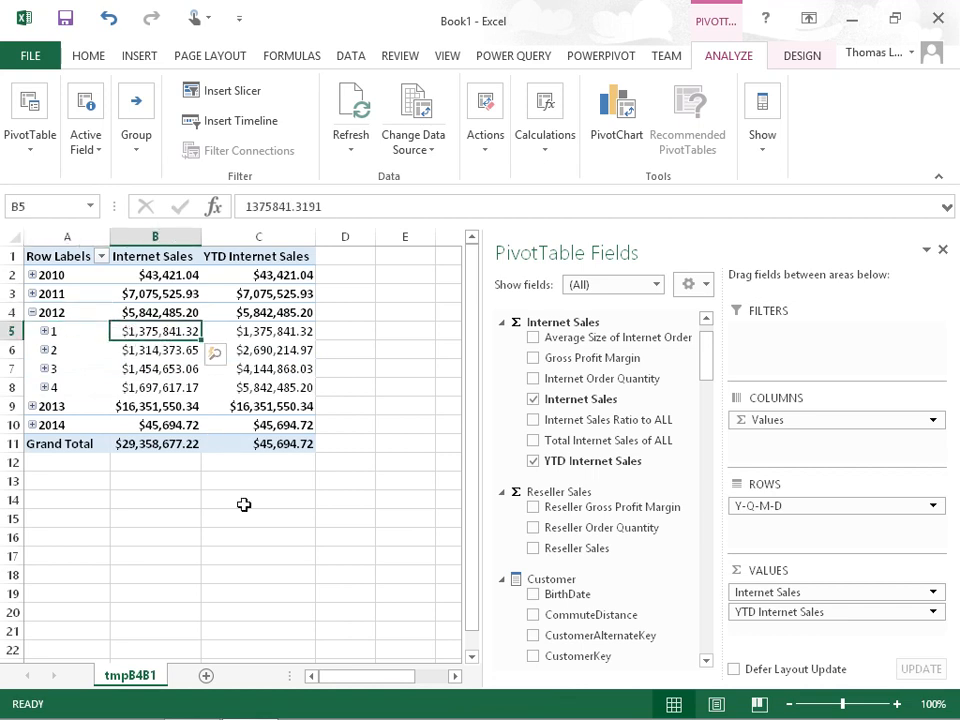
pyautogui.press('Right')
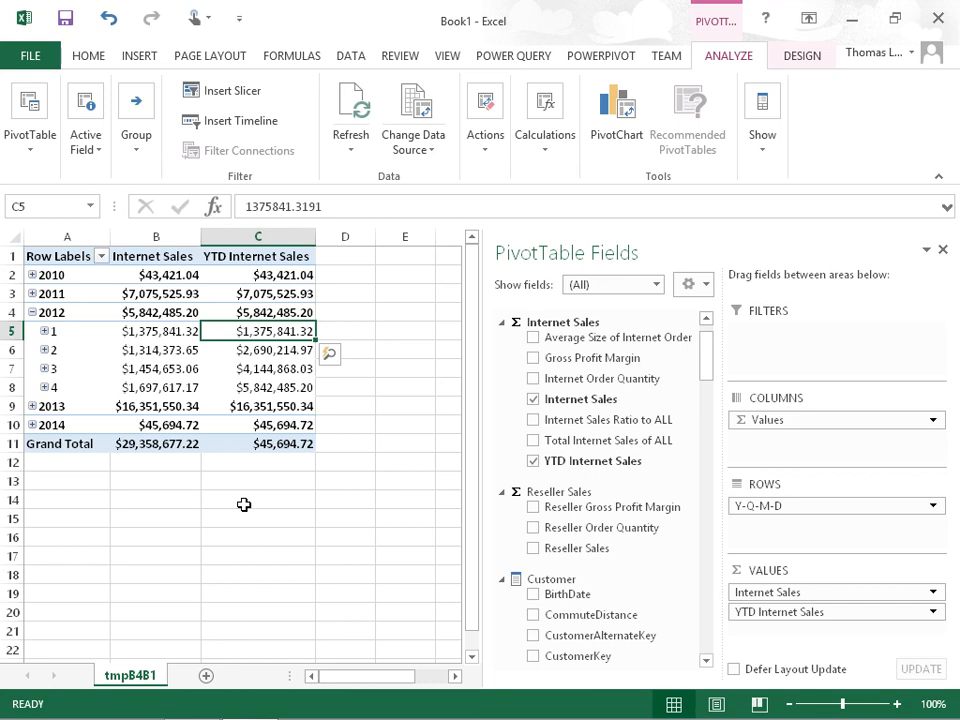
pyautogui.press('Down')
pyautogui.press('Left')
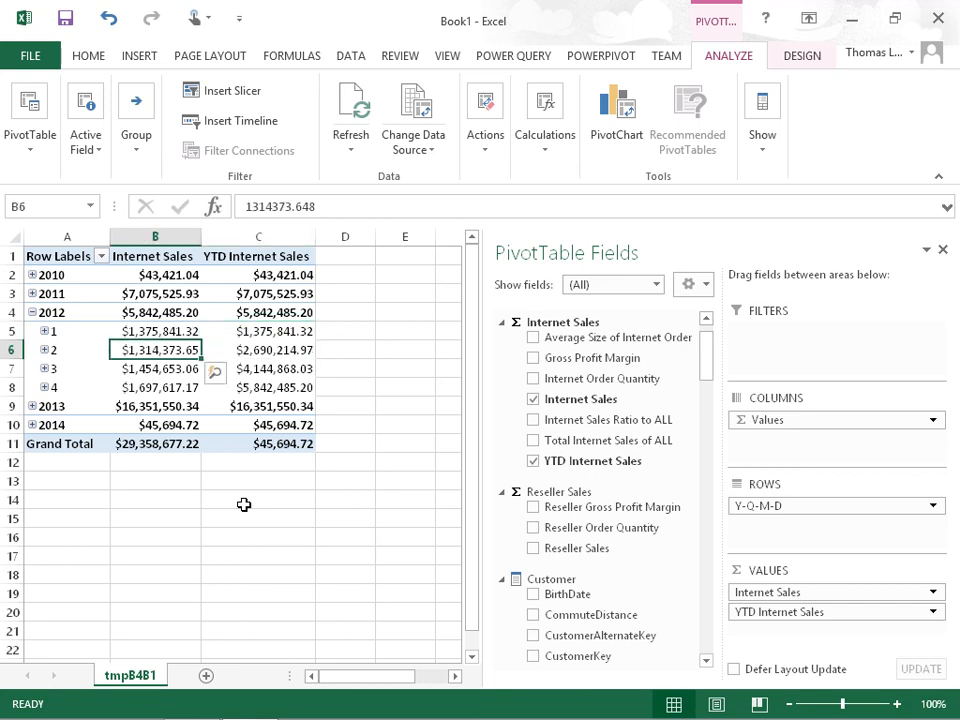
pyautogui.press('Right')
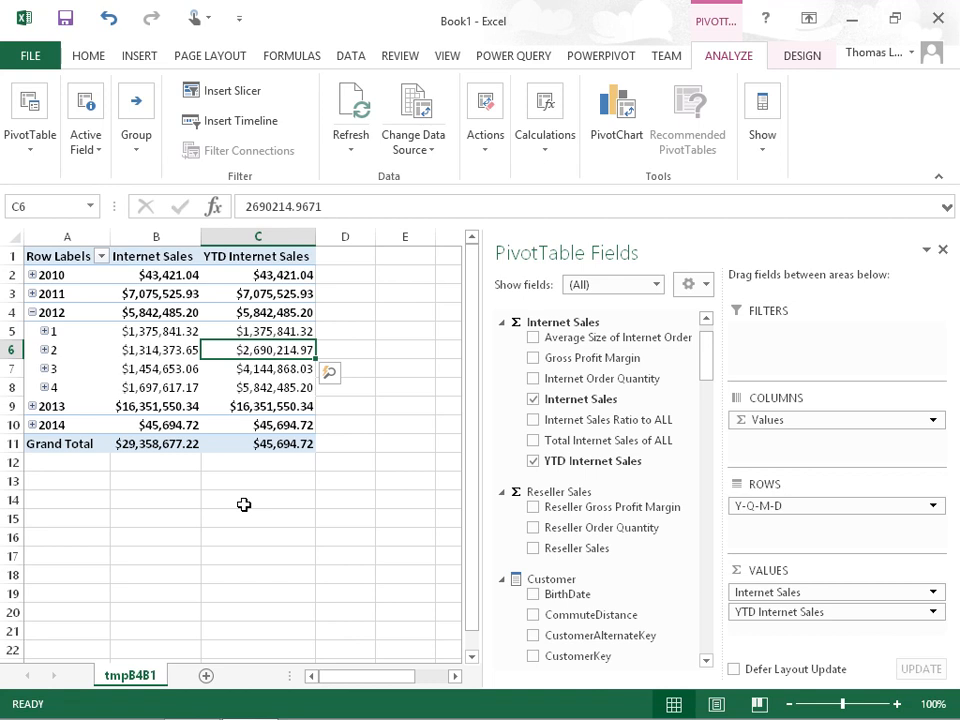
# Switch to Visual Studio and begin a measure named "Previou YTD Internet Sales" in the empty cell below YTD Internet Sales
pyautogui.click(851, 24)
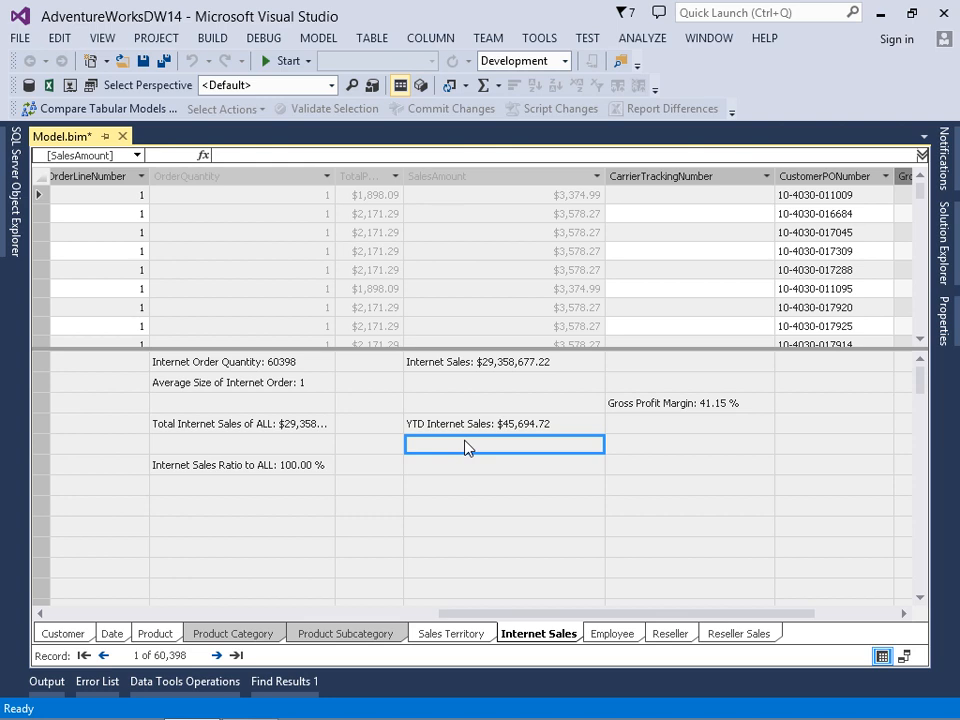
pyautogui.write('Previou')
pyautogui.write(' T')
pyautogui.write('YTD')
pyautogui.write(' I')
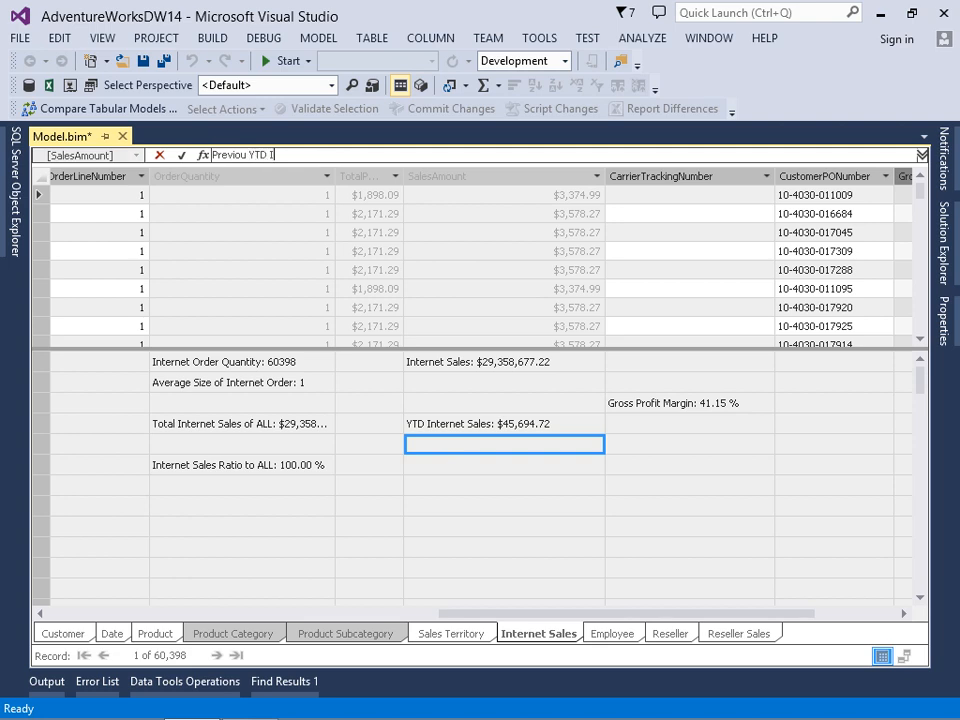
pyautogui.write('nternet Sales:=')
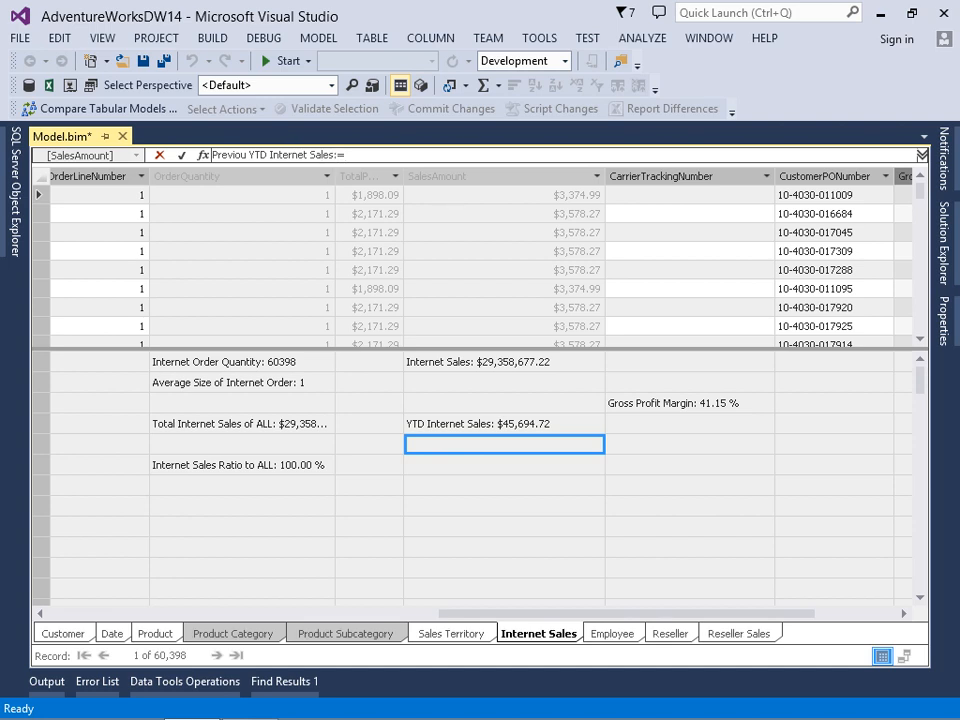
pyautogui.write('CALCULATE(')
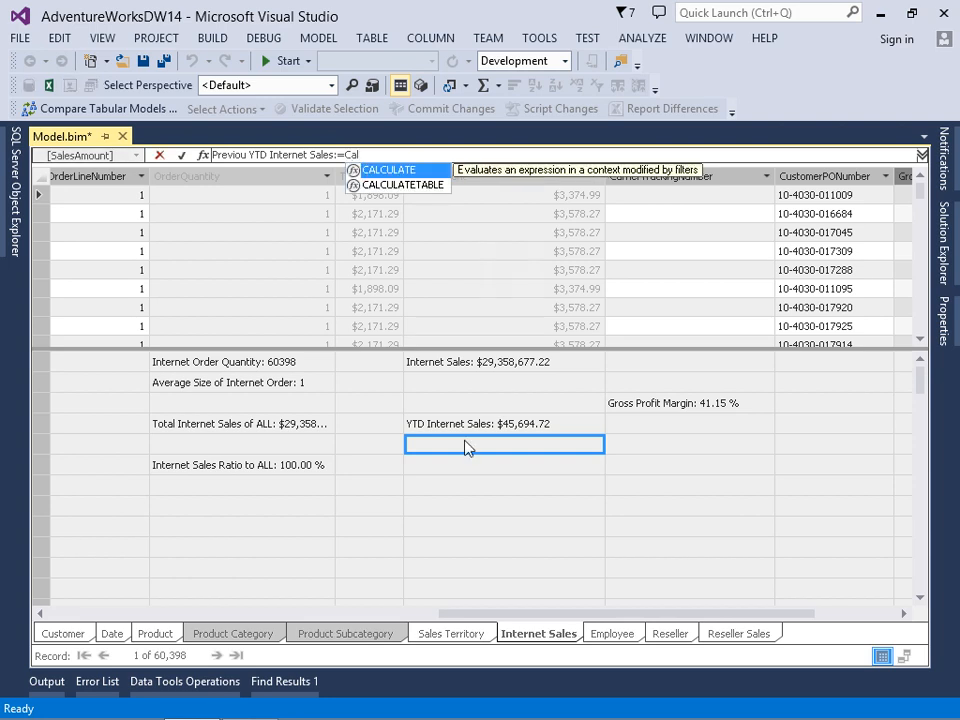
pyautogui.write('[In')
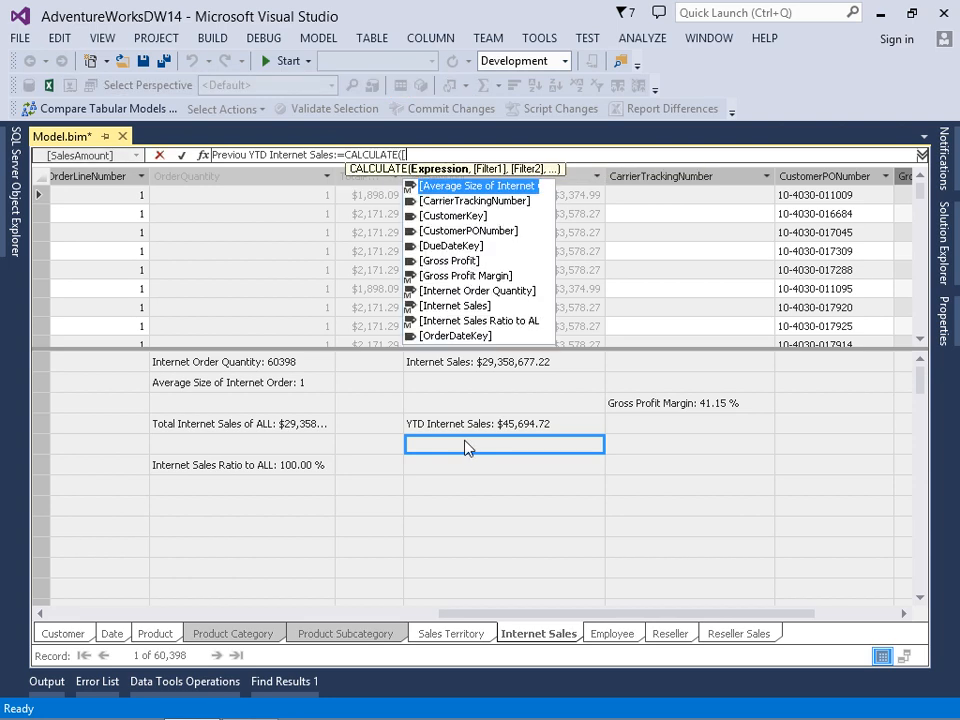
# Define the measure's formula as CALCULATE of [Internet Sales] with SAMEPERIODLASTYEAR as its filter
pyautogui.press('Down')
pyautogui.press('Tab')
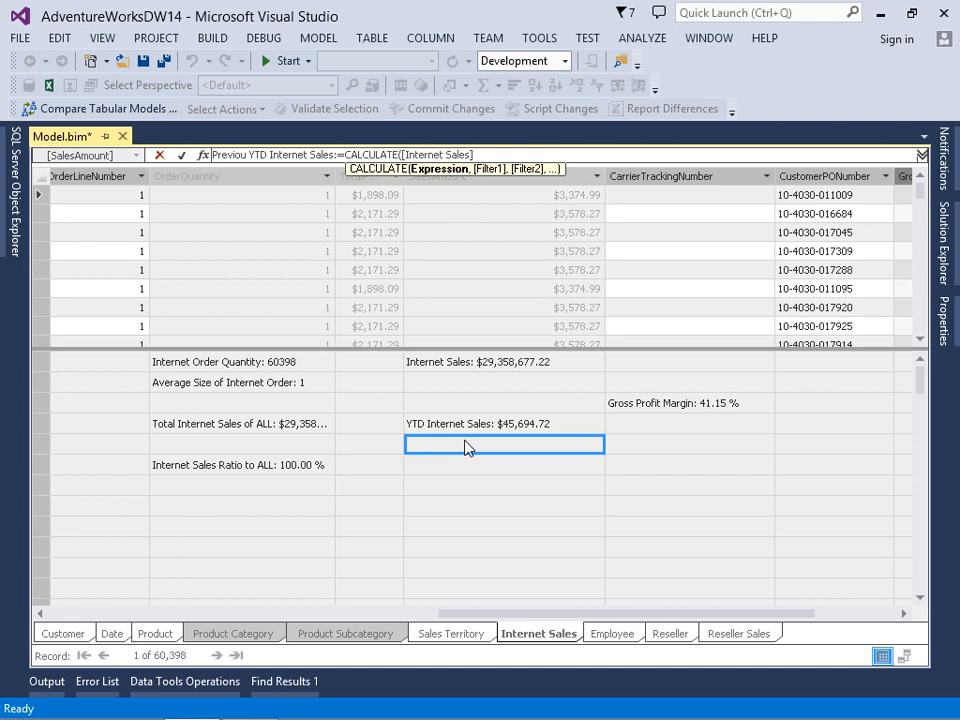
pyautogui.write(', ')
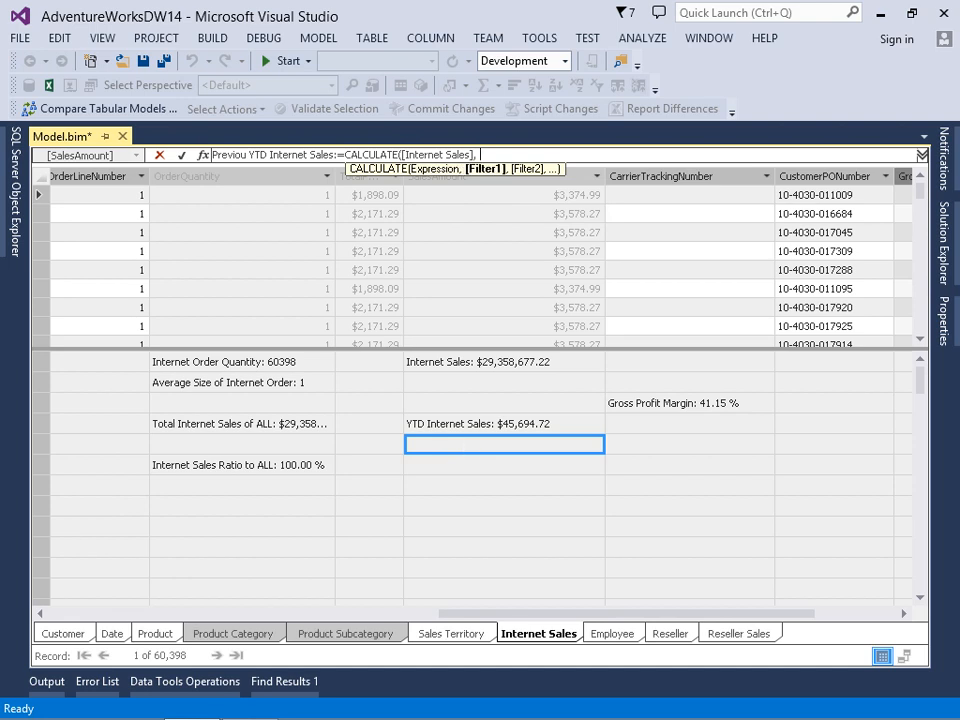
pyautogui.write('saleper')
pyautogui.press('BackSpace')
pyautogui.press('BackSpace')
pyautogui.press('BackSpace')
pyautogui.press('BackSpace')
pyautogui.press('BackSpace')
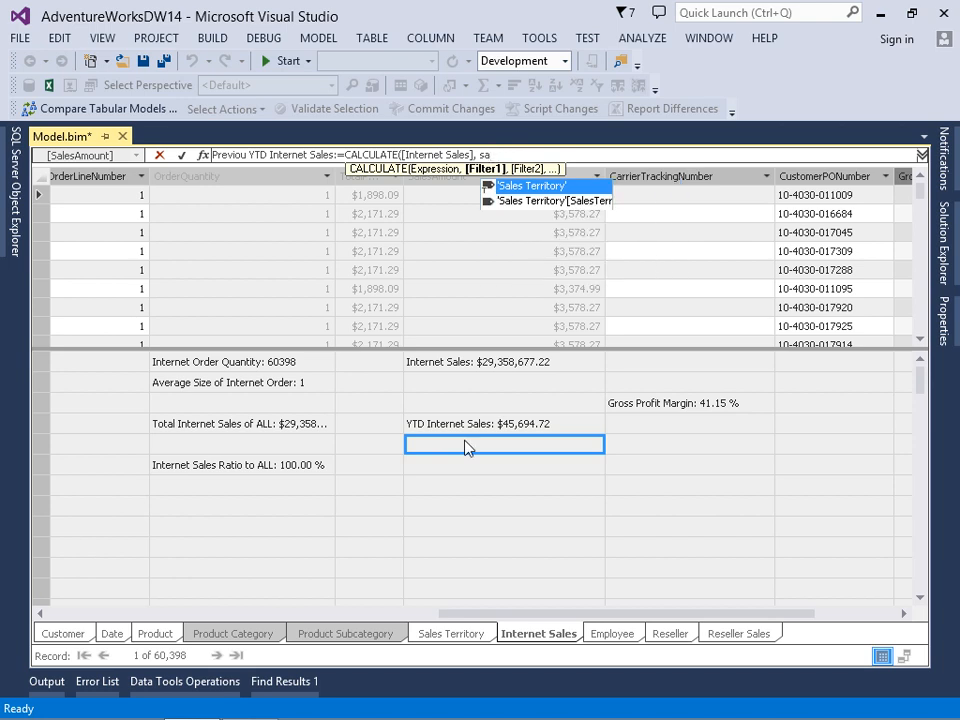
pyautogui.write('meper')
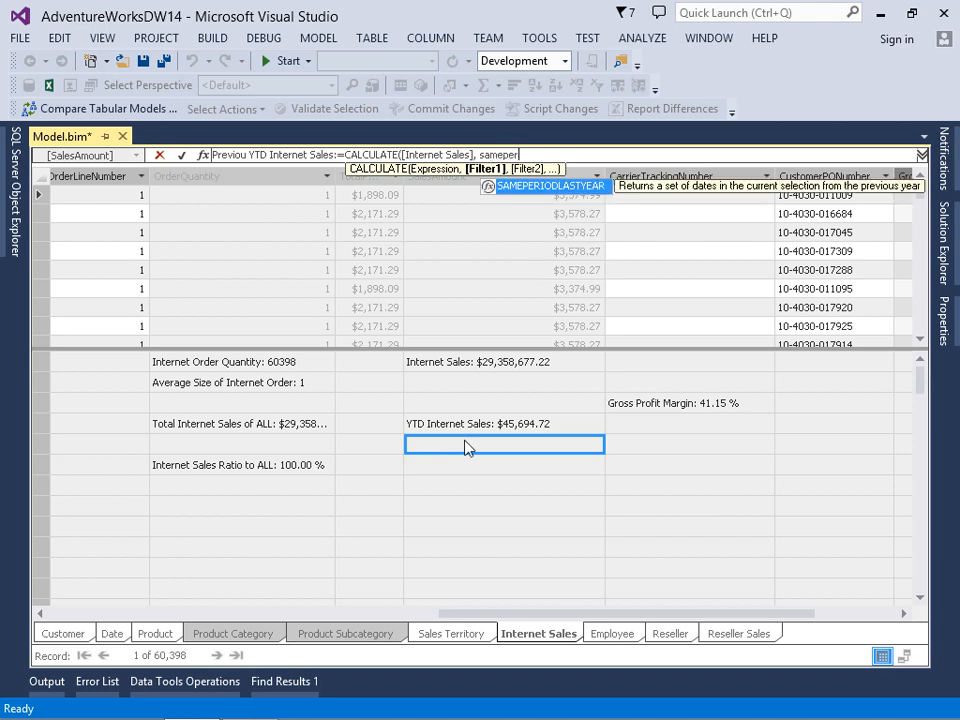
pyautogui.press('Tab')
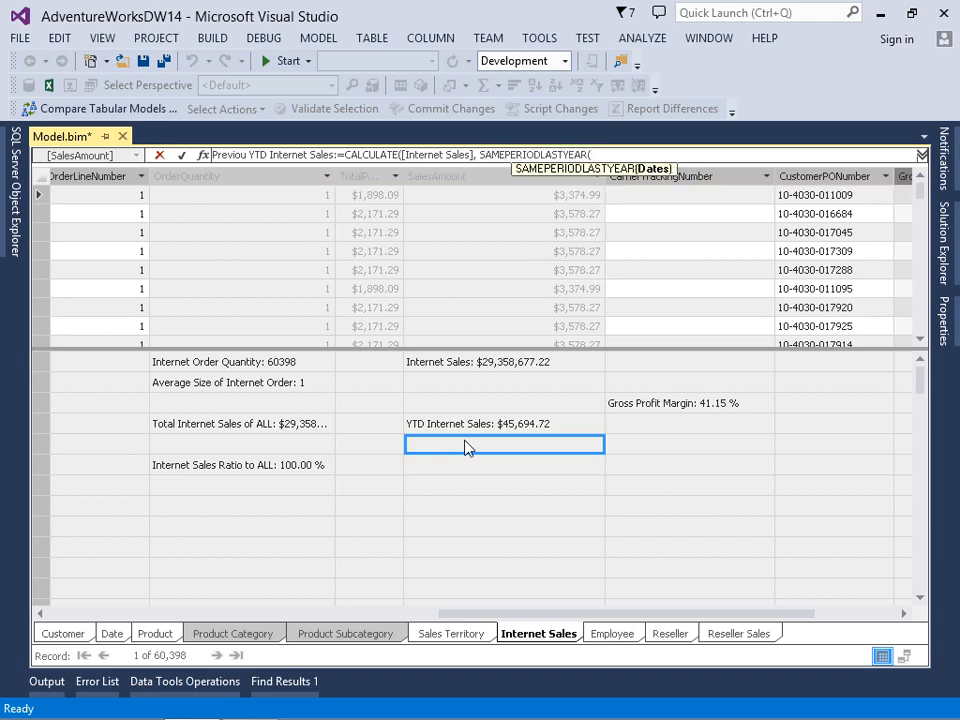
# Use 'Date'[FullDateAlternateKey] as the SAMEPERIODLASTYEAR argument, close both functions and commit the measure
pyautogui.write("'date")
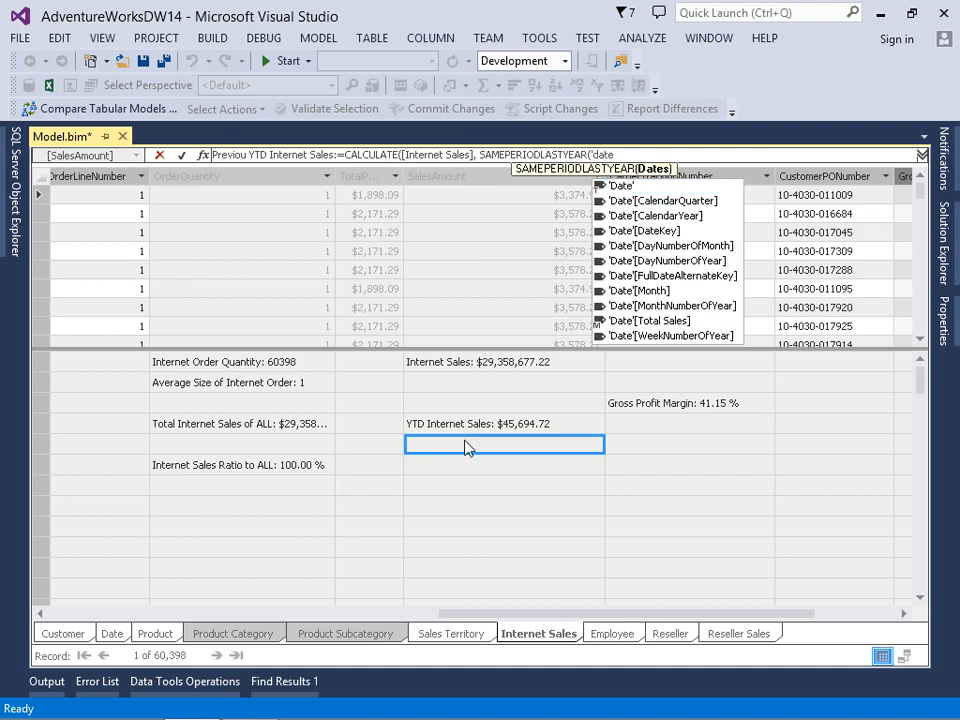
pyautogui.press('Down')
pyautogui.press('Down')
pyautogui.press('Down')
pyautogui.press('Down')
pyautogui.press('Down')
pyautogui.press('Down')
pyautogui.press('Down')
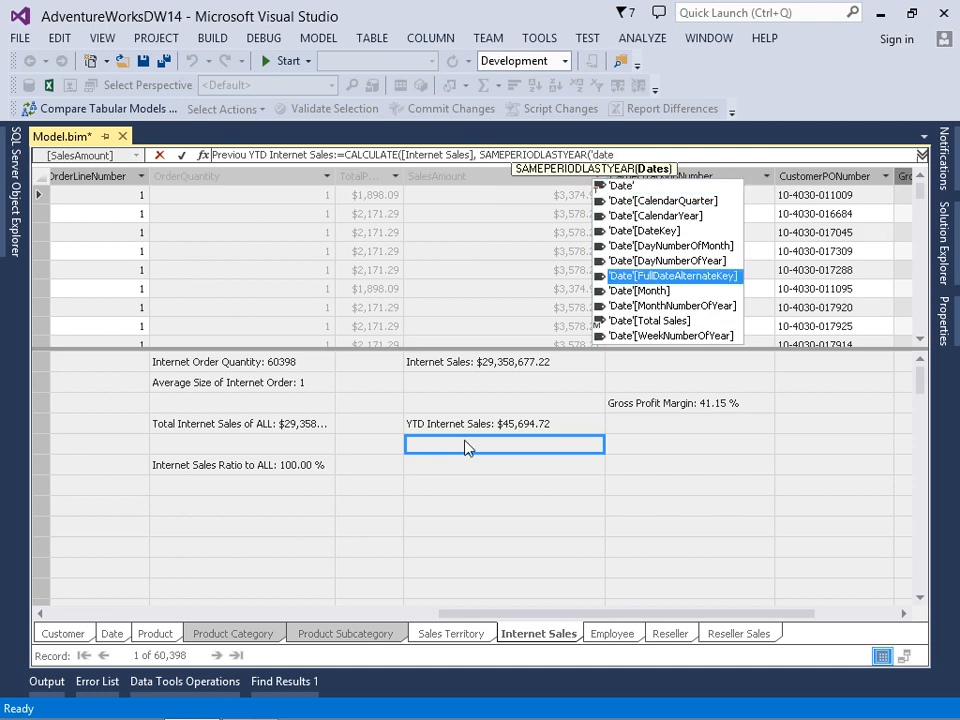
pyautogui.press('Tab')
pyautogui.write(')')
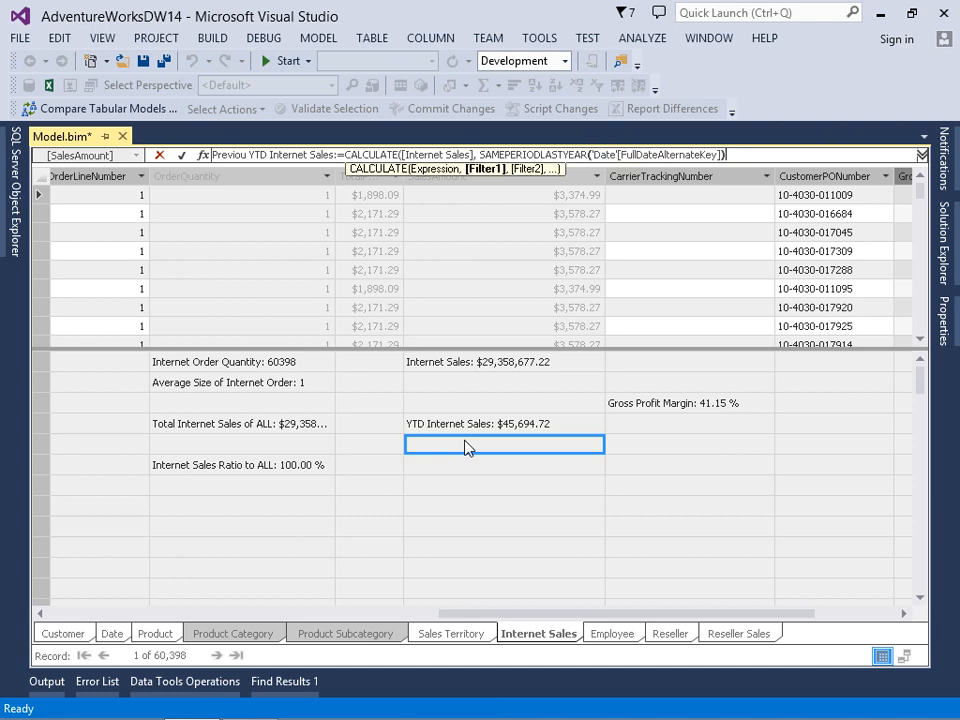
pyautogui.write(')')
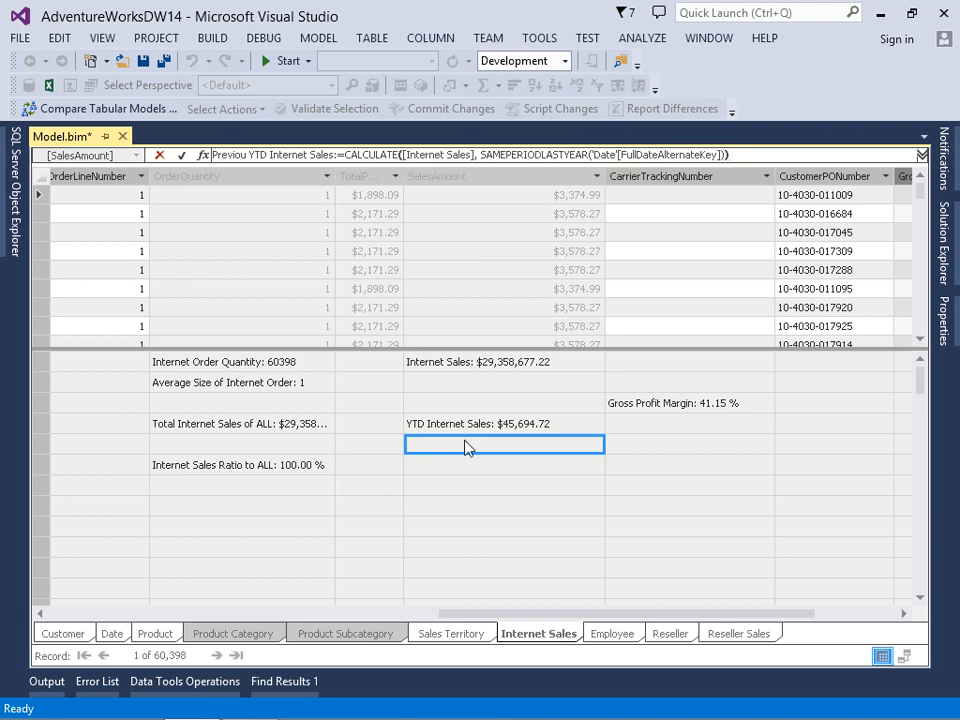
pyautogui.press('Return')
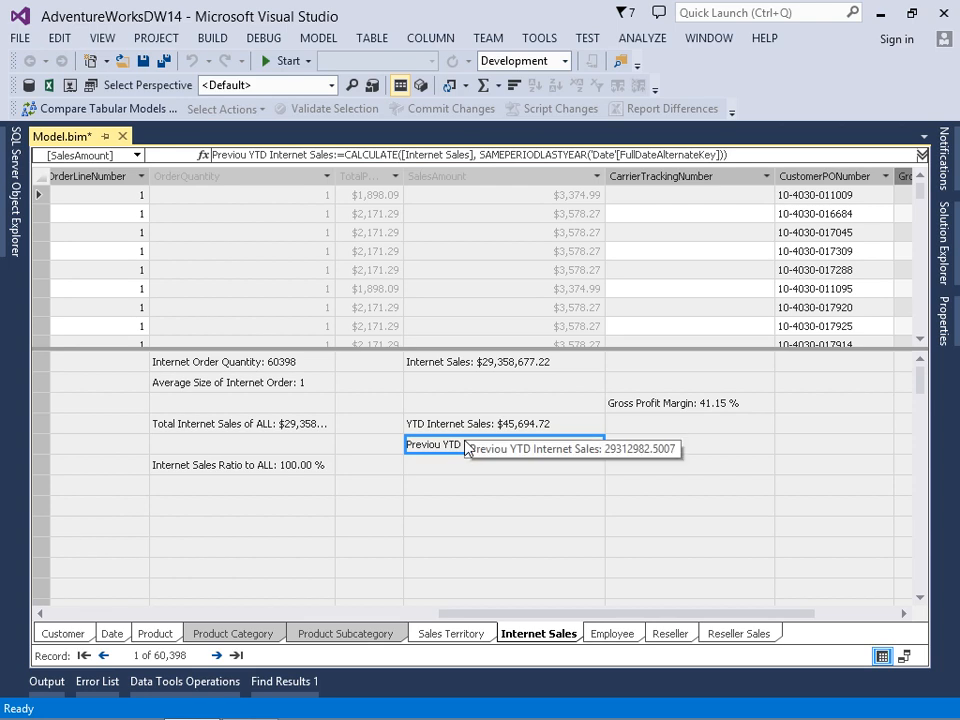
# Set the format of the Previou YTD Internet Sales measure to Currency
pyautogui.click(945, 320)
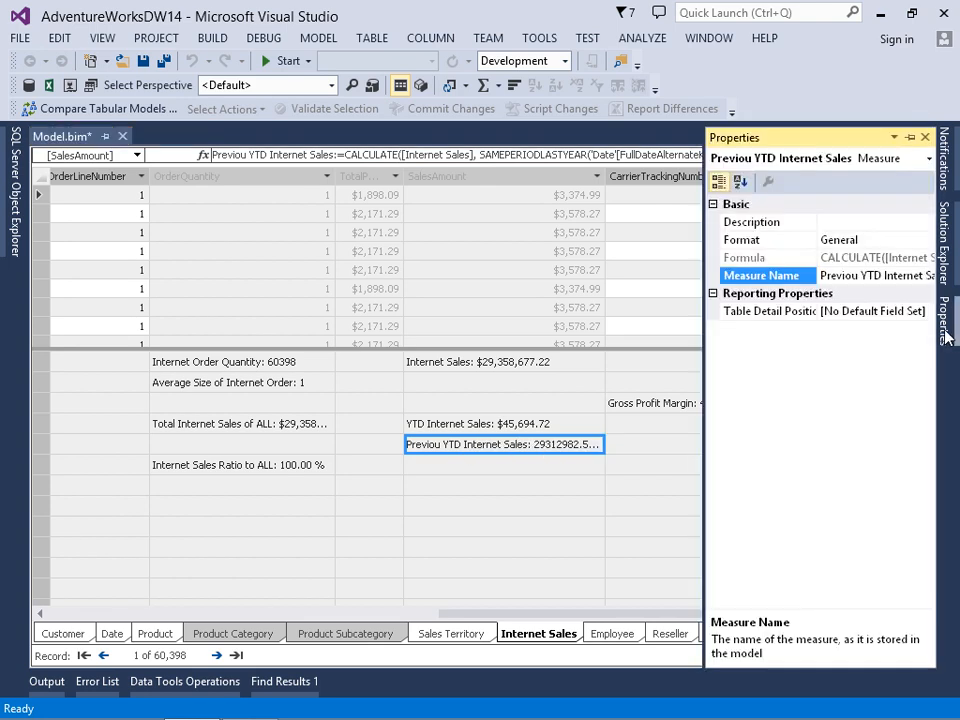
pyautogui.click(805, 241)
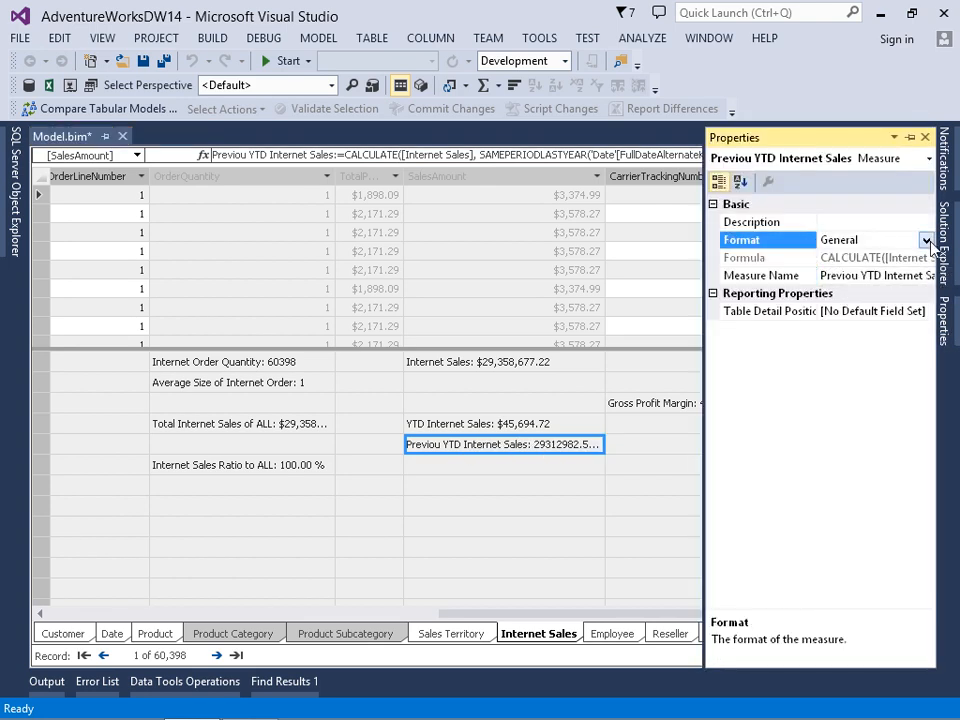
pyautogui.click(927, 242)
pyautogui.click(834, 341)
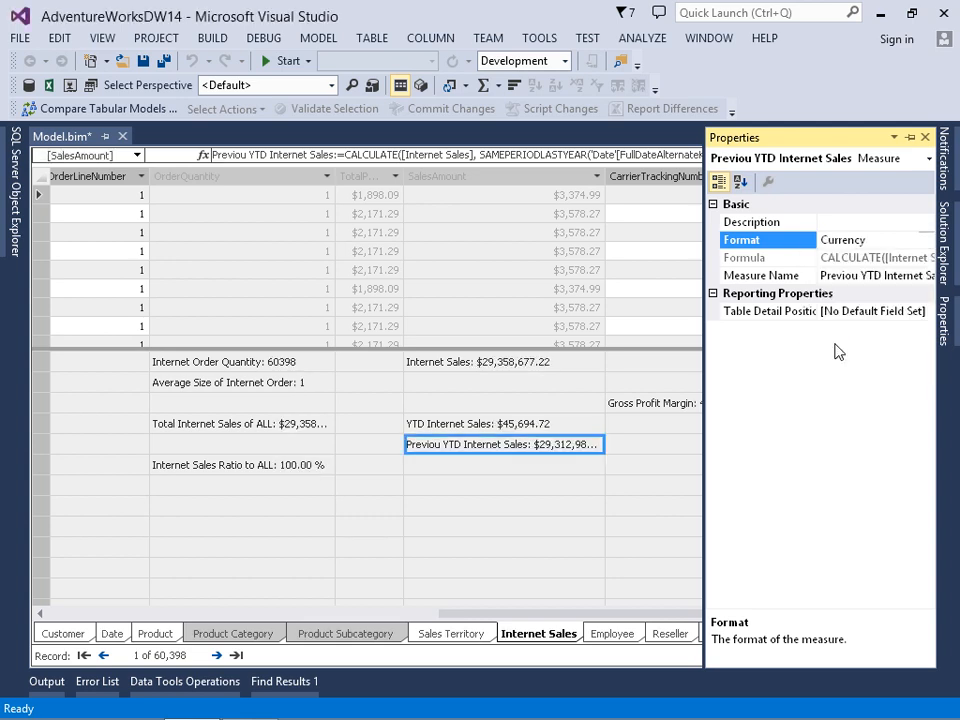
# Switch to Excel, refresh the PivotTable data, add Previou YTD Internet Sales to the values and narrow the field list to show the whole column
pyautogui.moveTo(538, 716)
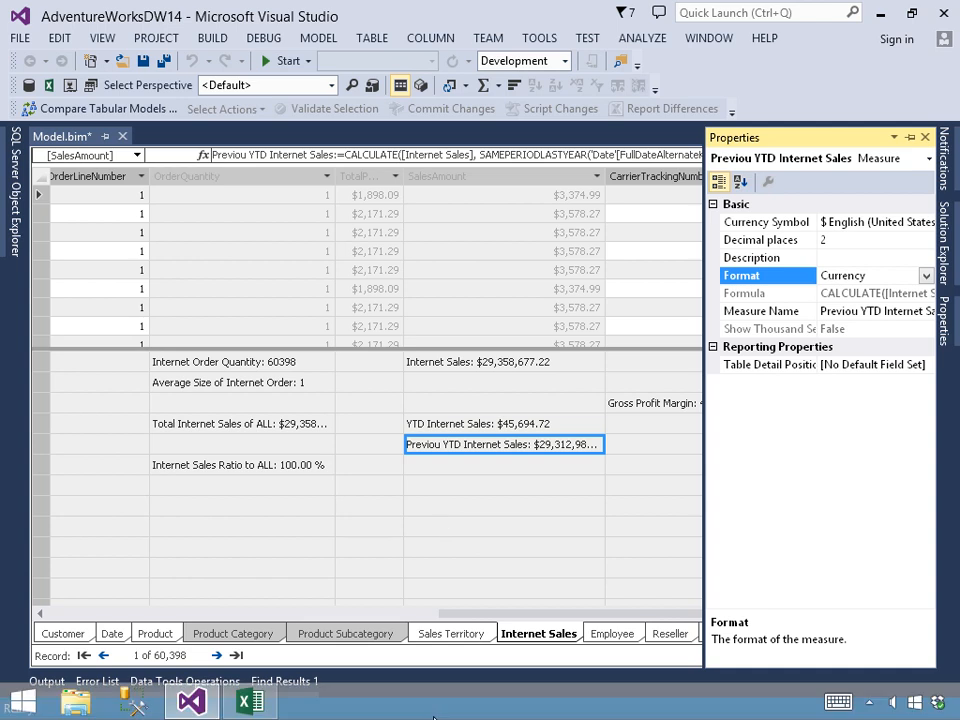
pyautogui.click(248, 709)
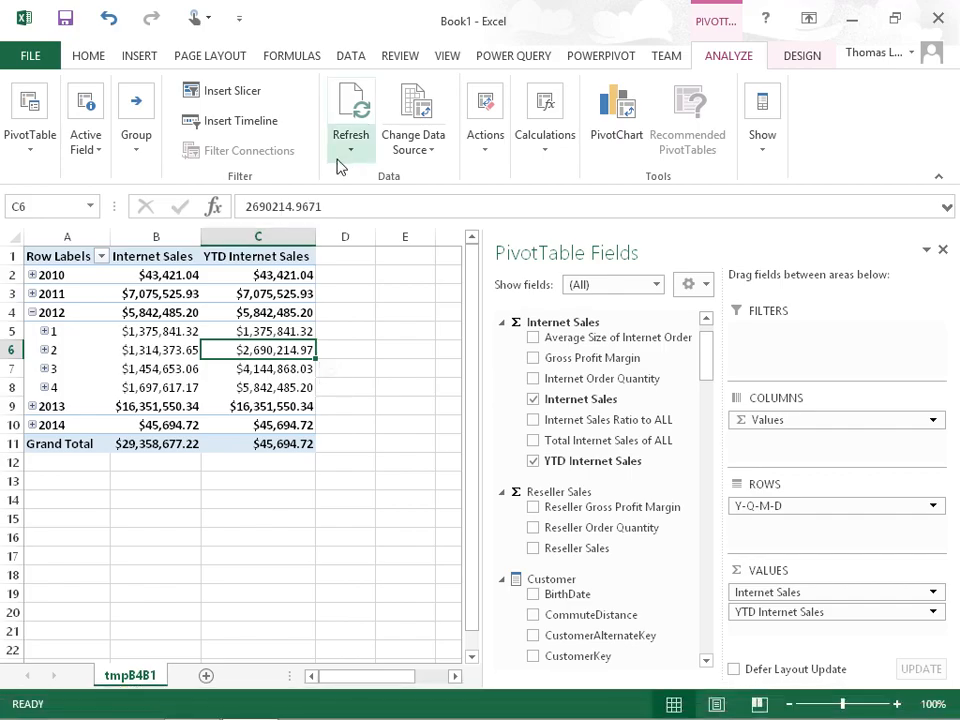
pyautogui.click(346, 150)
pyautogui.click(383, 197)
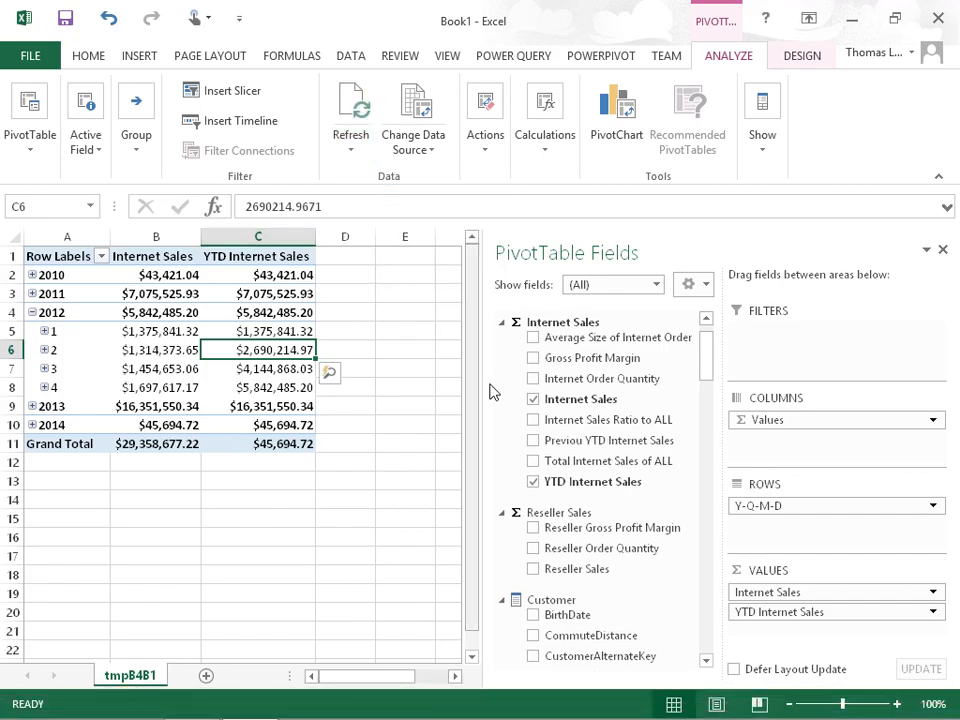
pyautogui.click(538, 443)
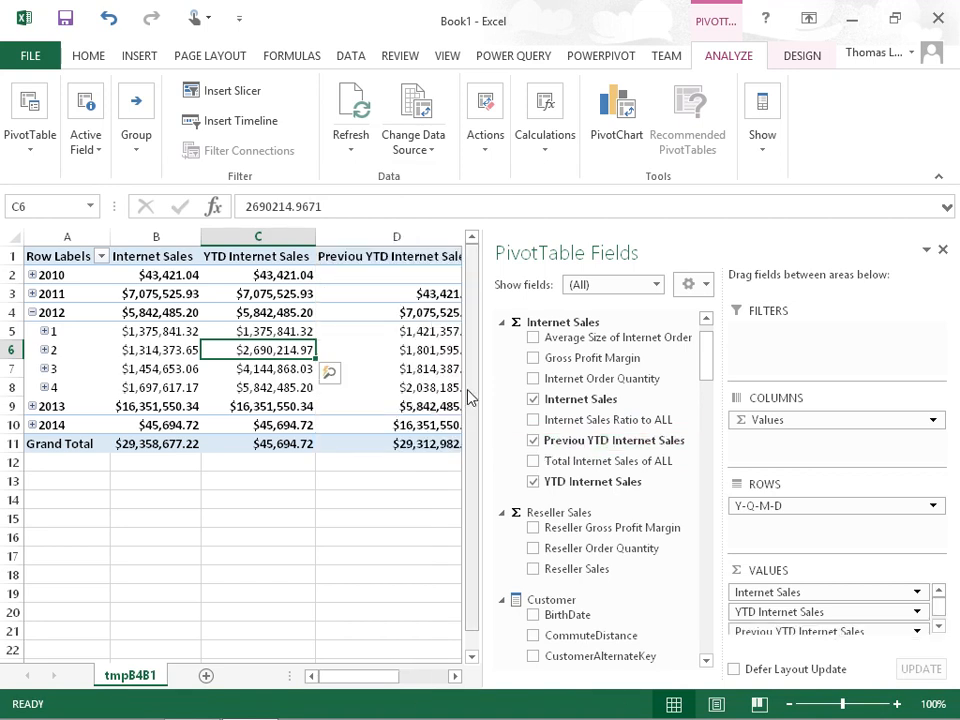
pyautogui.moveTo(483, 377); pyautogui.dragTo(554, 377)
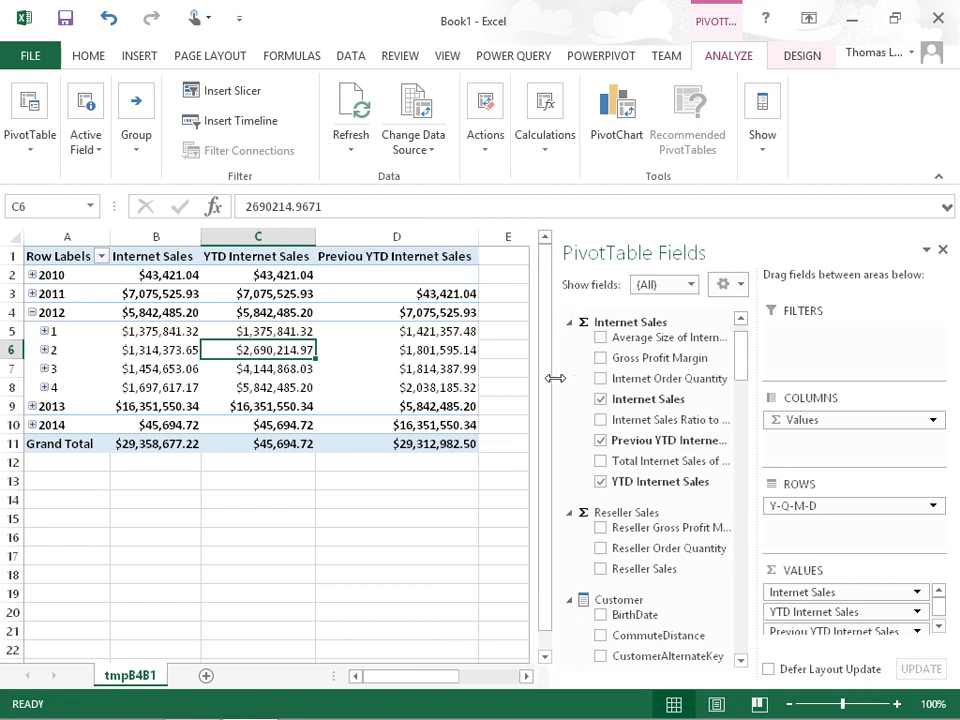
# Expand 2011 into quarters and compare its quarter 1 Internet Sales with the previous-year value for quarter 1 of 2012
pyautogui.click(452, 337)
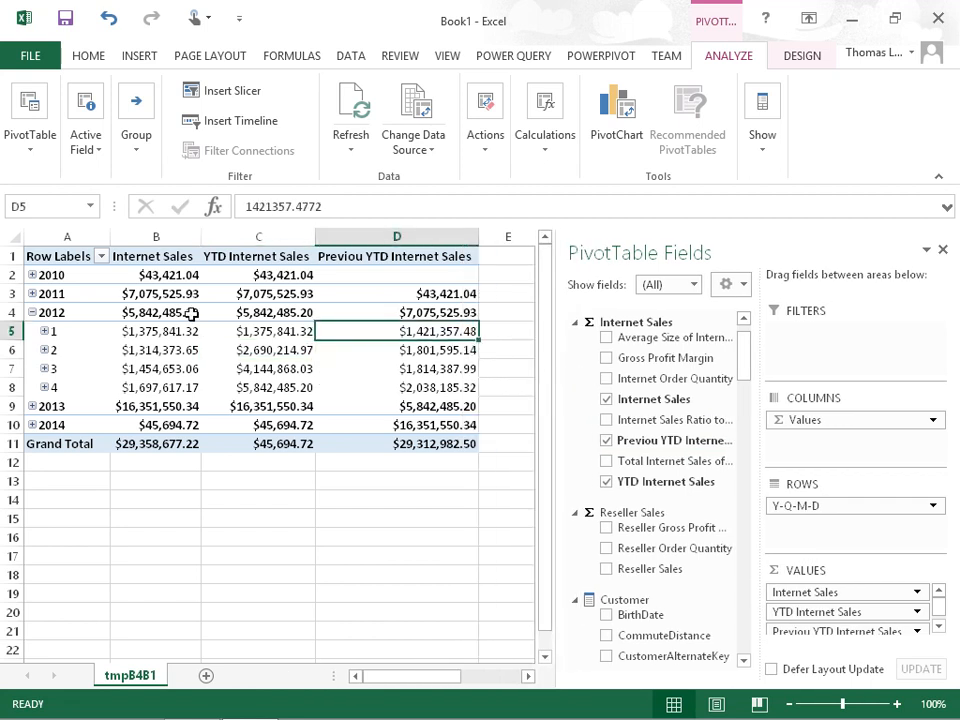
pyautogui.click(37, 299)
pyautogui.click(32, 294)
pyautogui.click(148, 313)
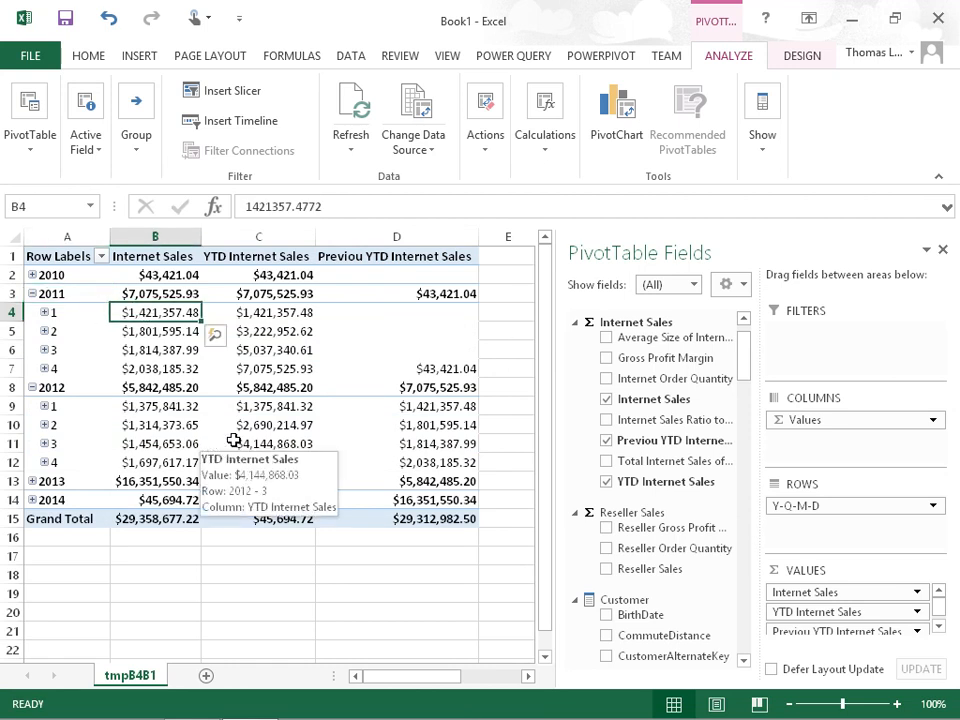
pyautogui.click(421, 411)
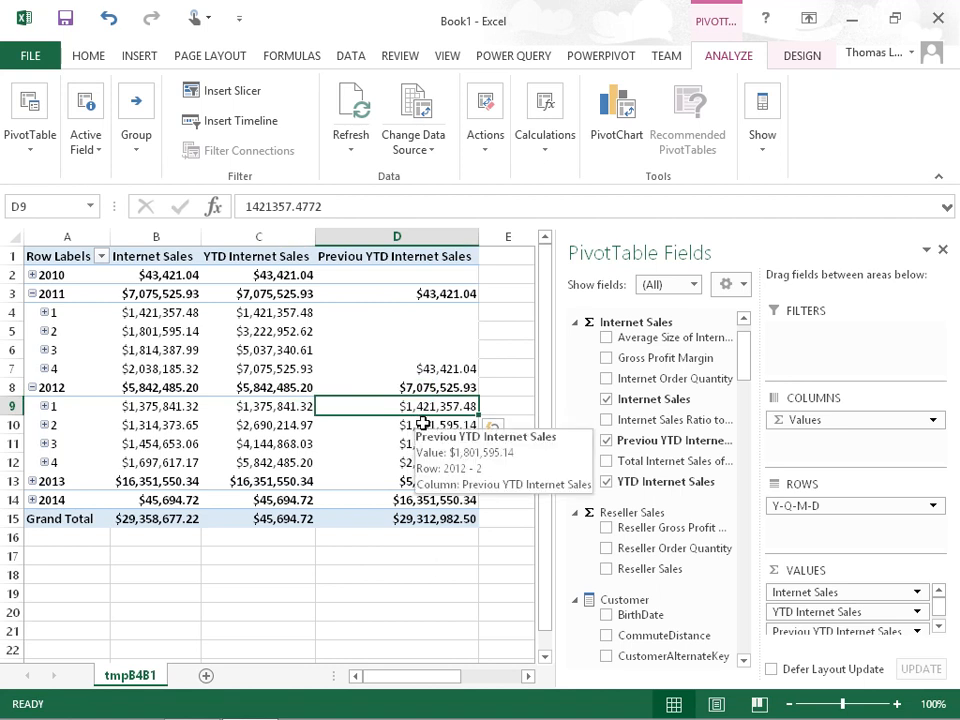
# Switch to Visual Studio and correct the measure's name to "Previous YTD Internet Sales"
pyautogui.click(851, 20)
pyautogui.click(468, 469)
pyautogui.click(452, 447)
pyautogui.click(247, 155)
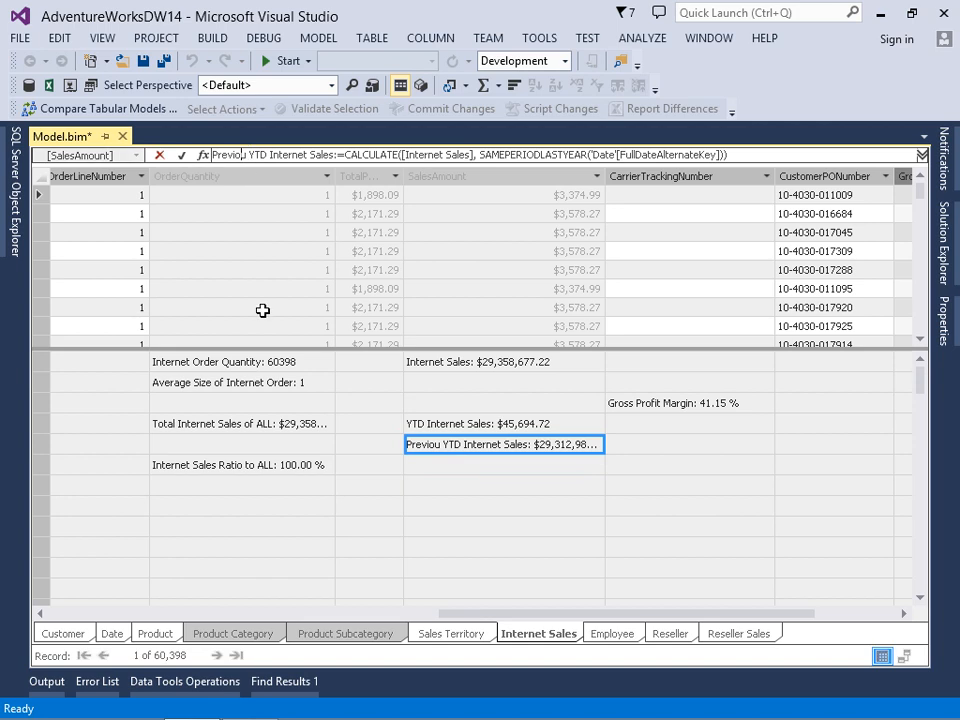
pyautogui.write('s')
pyautogui.press('Return')
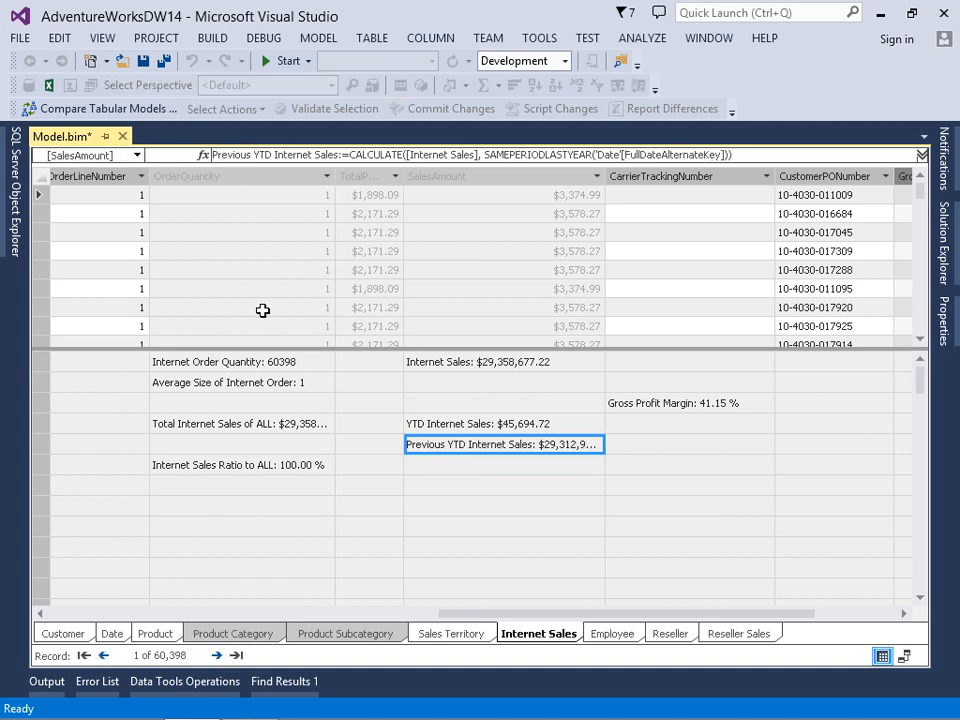
# Begin a new measure named "Diff From Last YTD" in the empty cell below Previous YTD Internet Sales
pyautogui.click(454, 470)
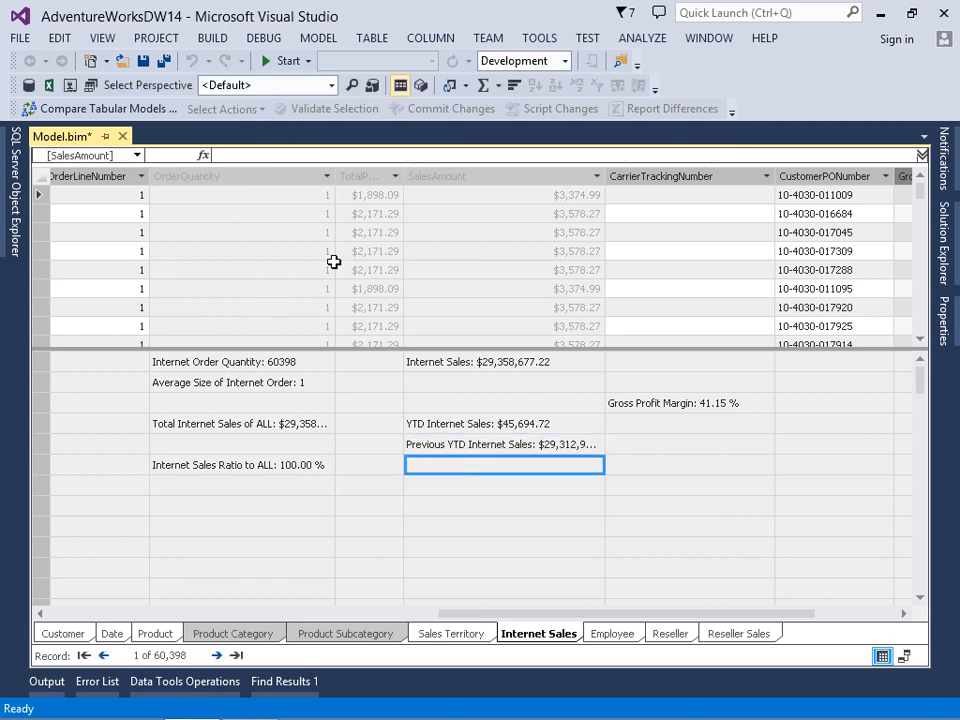
pyautogui.click(258, 157)
pyautogui.write('Diff')
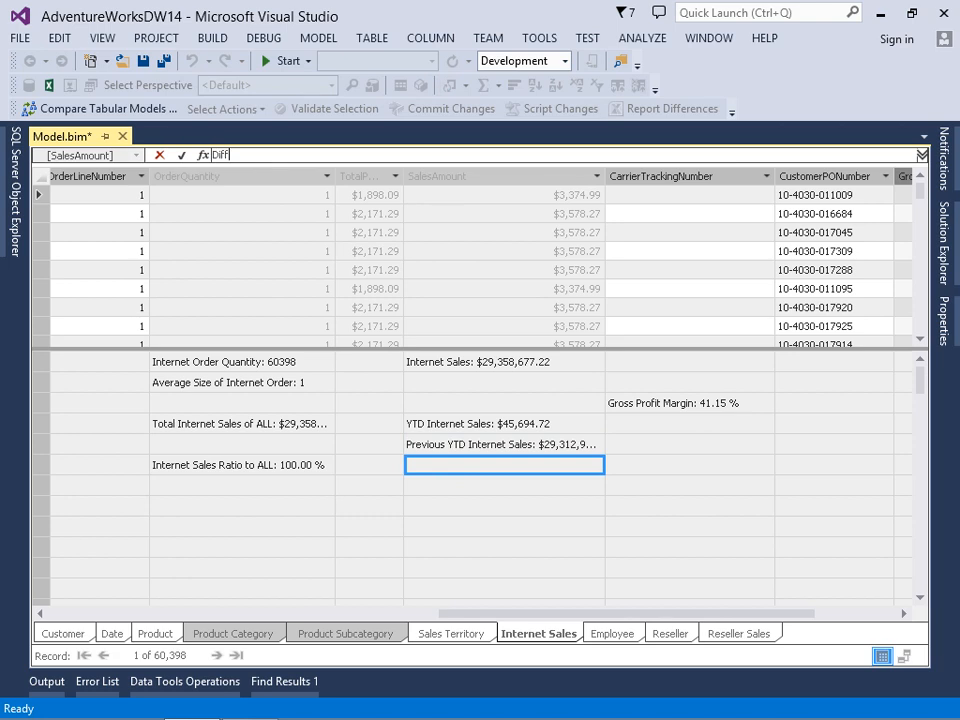
pyautogui.write(' From')
pyautogui.write(' Last Year')
pyautogui.press('BackSpace')
pyautogui.press('BackSpace')
pyautogui.press('BackSpace')
pyautogui.write('TD:=')
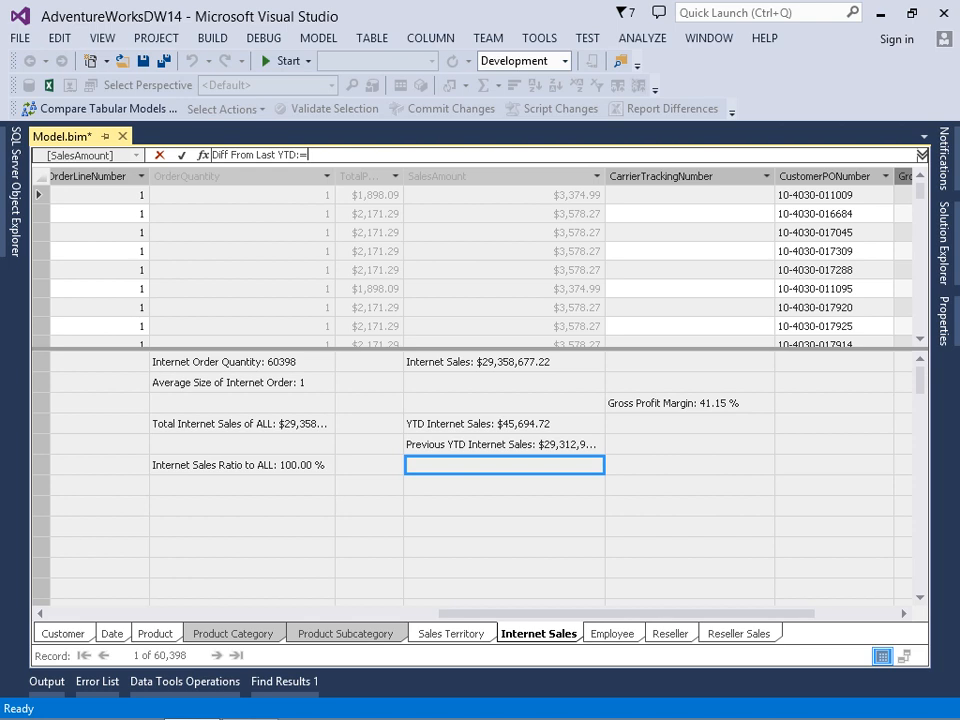
pyautogui.write('[')
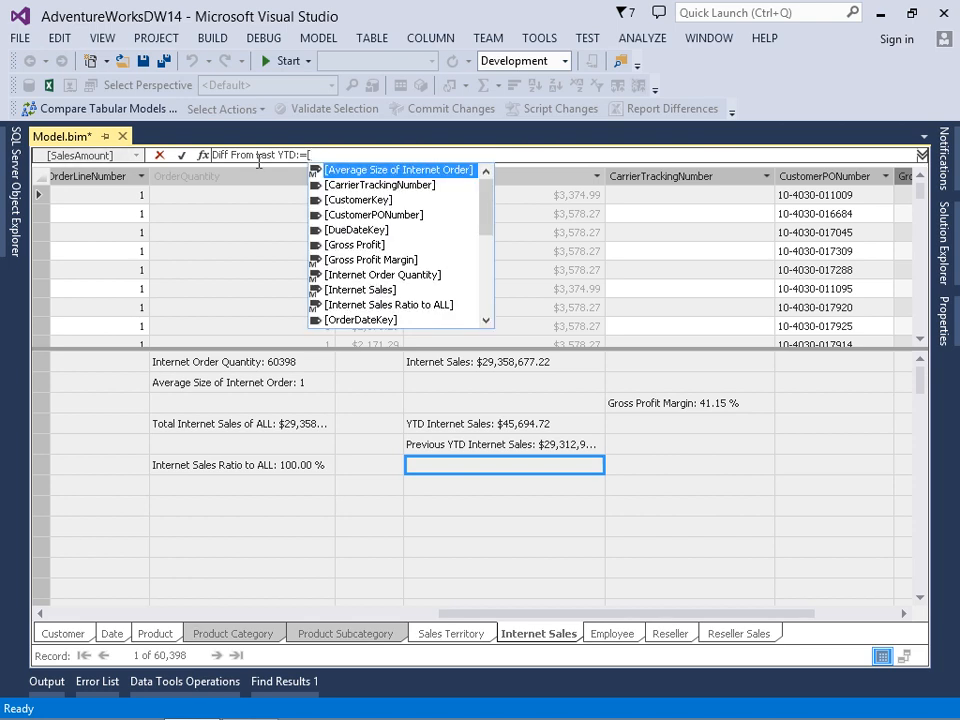
pyautogui.write('Y')
# Define the Diff From Last YTD measure as [YTD Internet Sales]-[Previous YTD Internet Sales]
pyautogui.press('Tab')
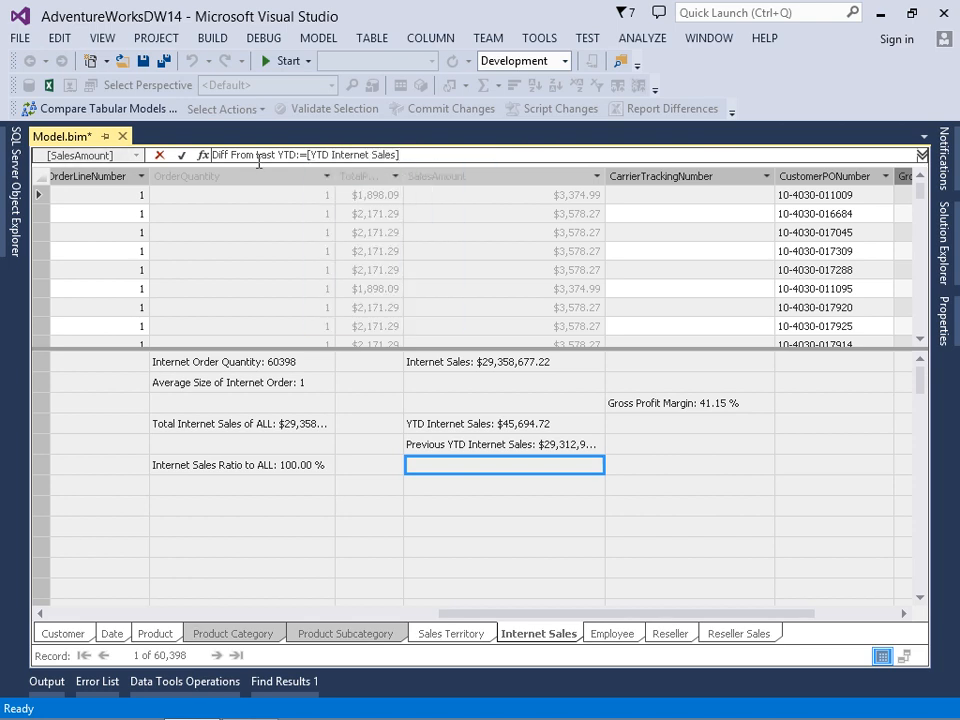
pyautogui.write('-[pre')
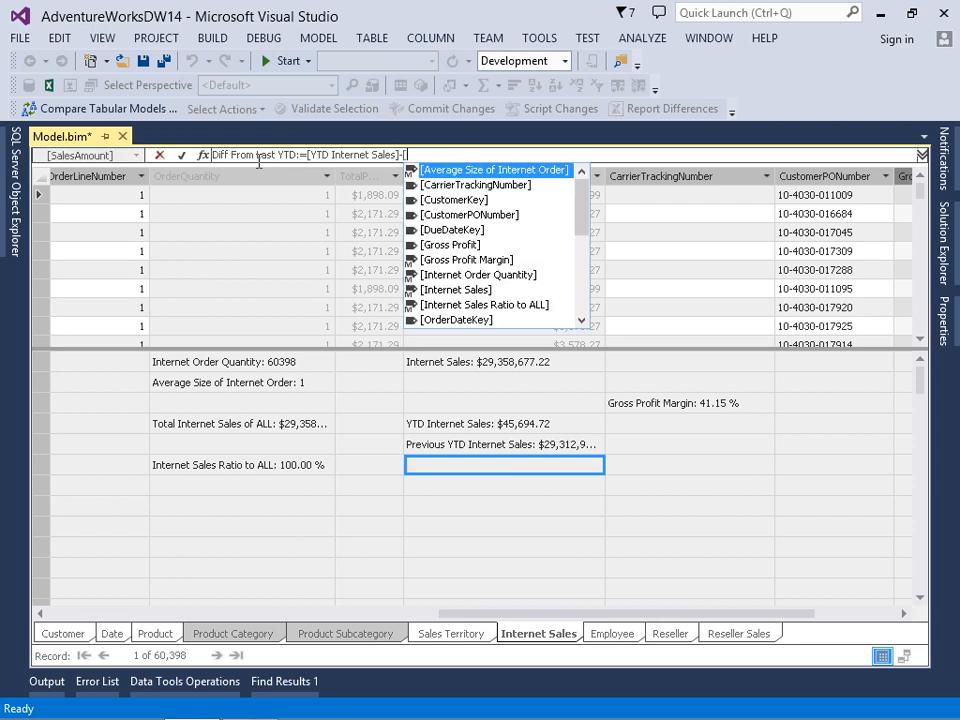
pyautogui.press('Tab')
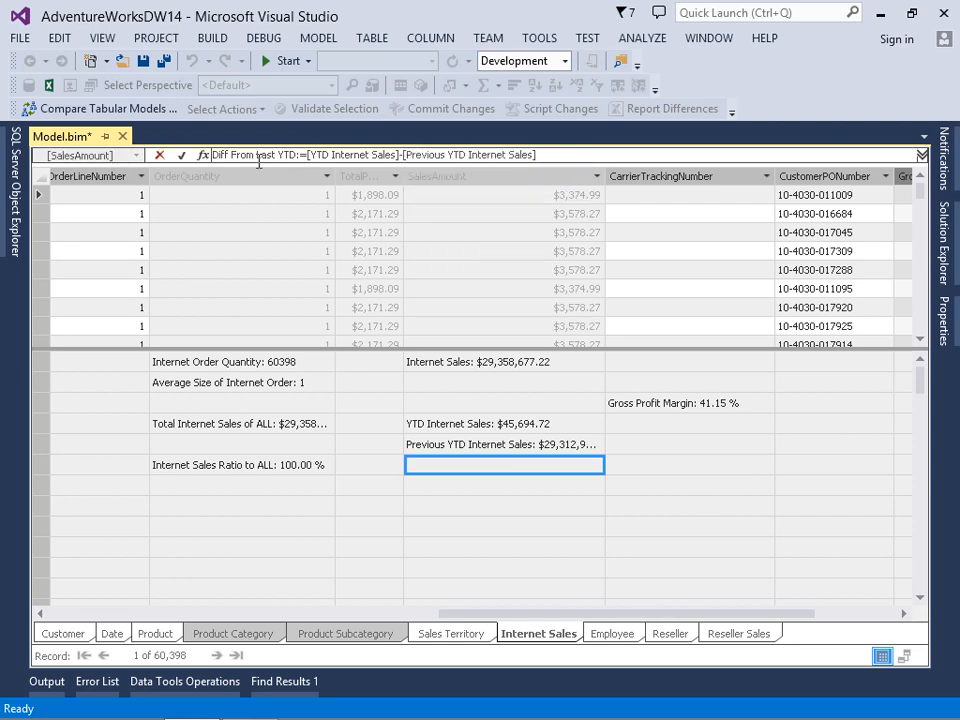
pyautogui.press('Return')
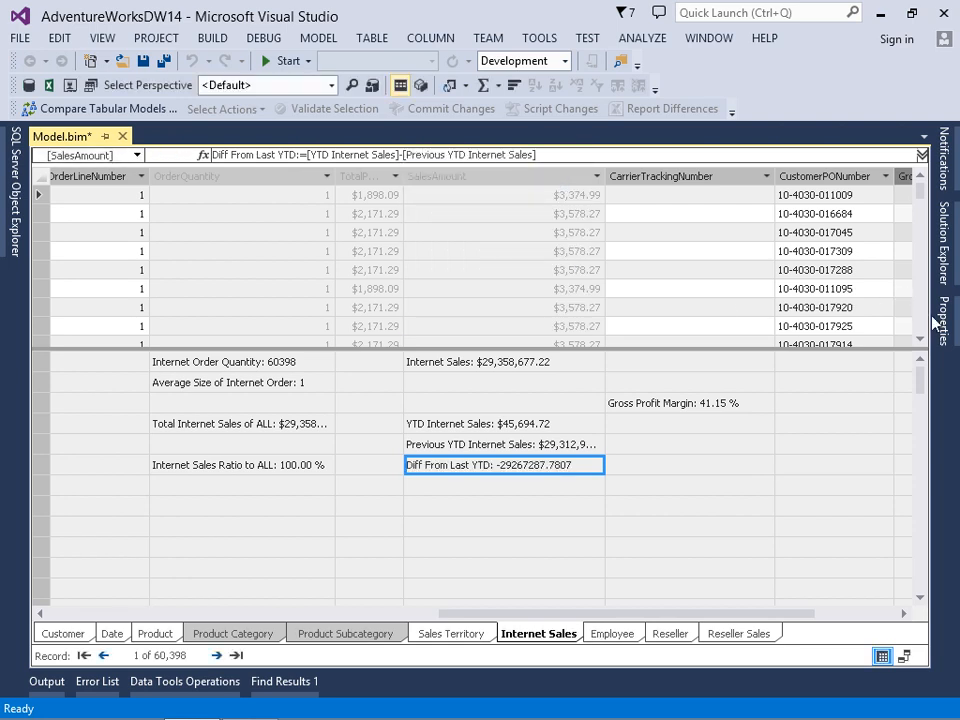
# Set the format of the Diff From Last YTD measure to Currency and save the model
pyautogui.click(938, 320)
pyautogui.click(906, 240)
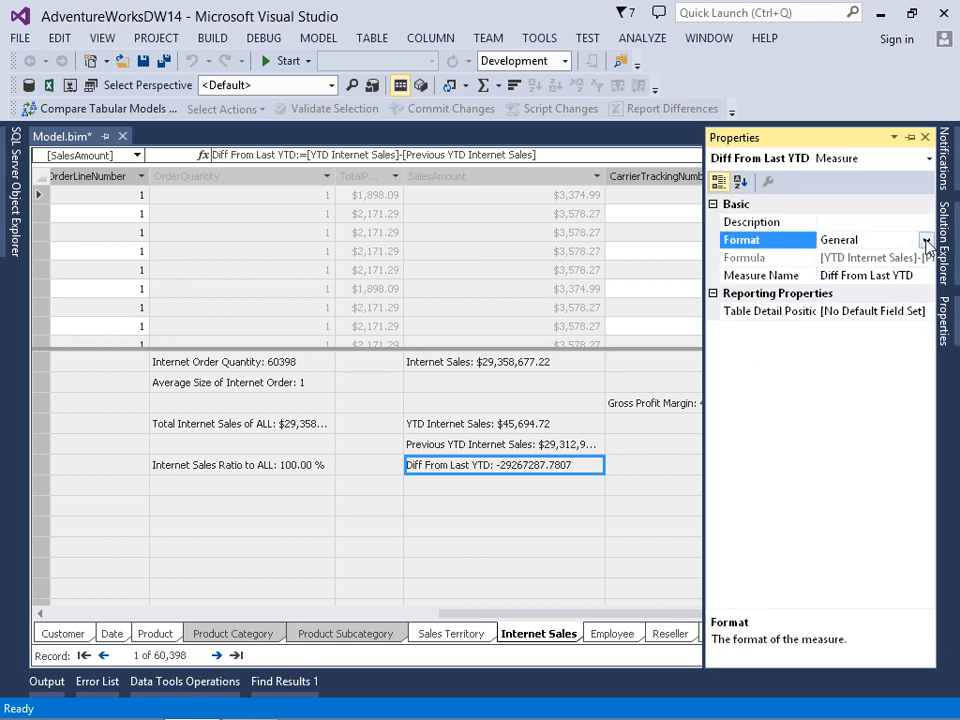
pyautogui.click(927, 245)
pyautogui.click(831, 342)
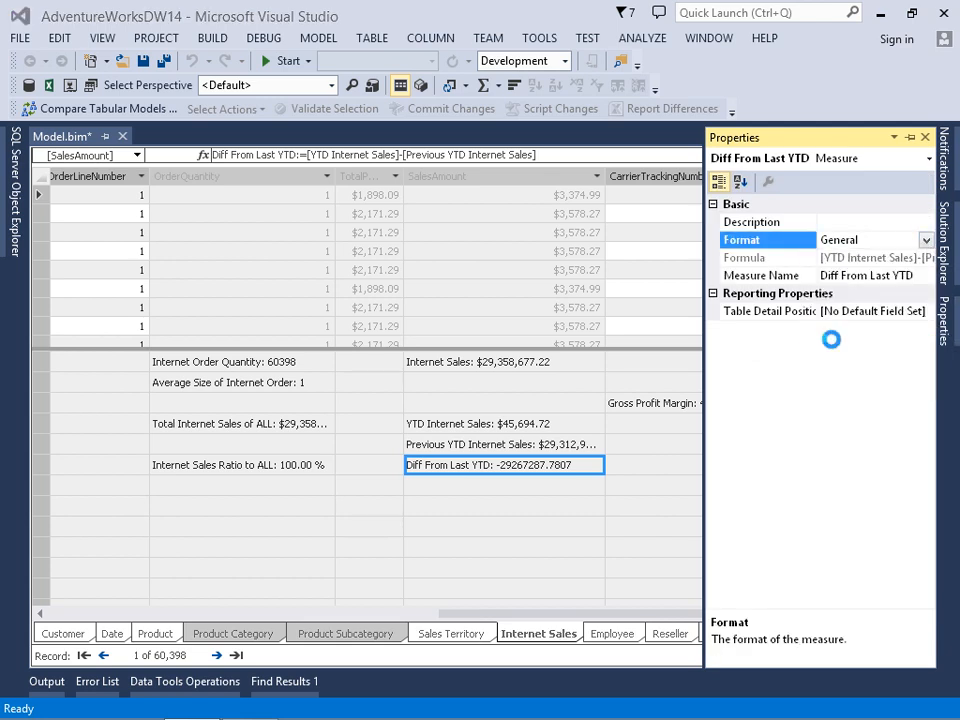
pyautogui.click(163, 61)
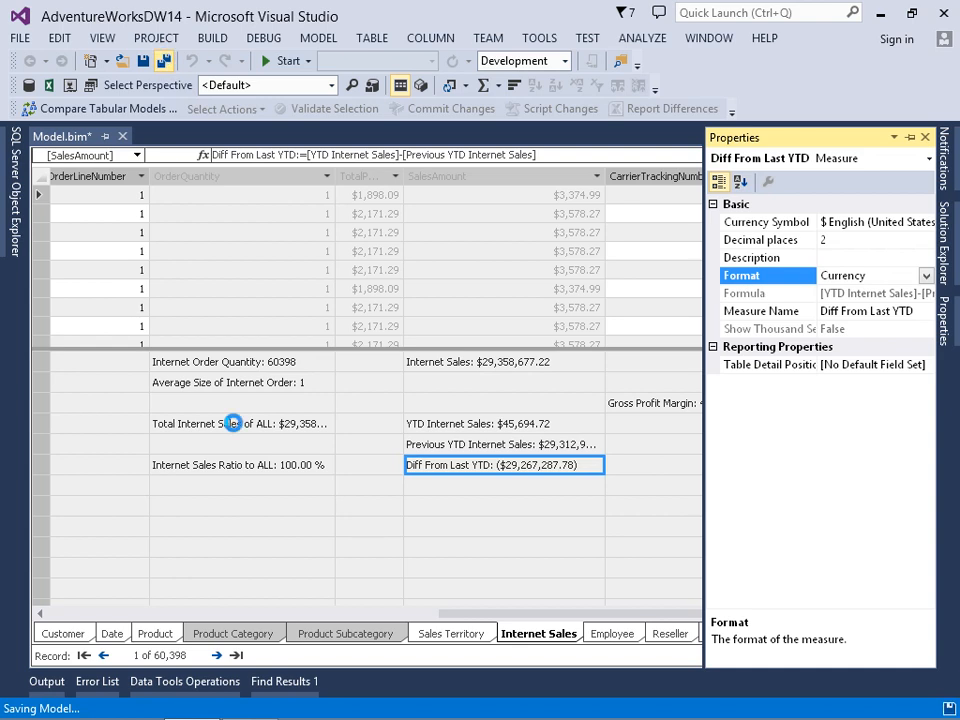
# Switch to Excel and refresh the PivotTable data from the model
pyautogui.click(250, 701)
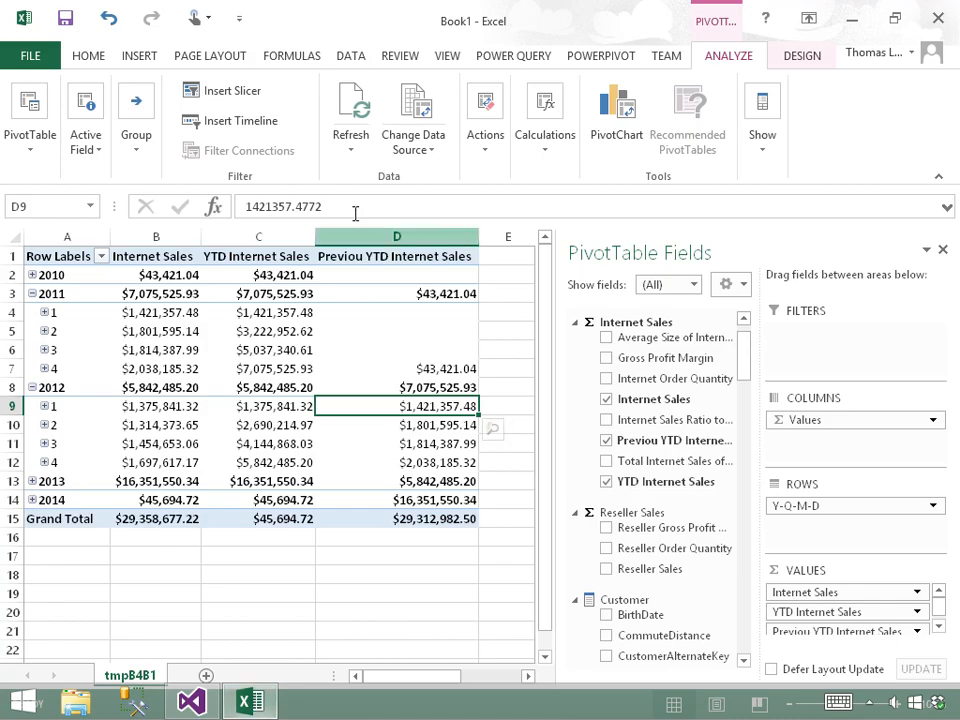
pyautogui.click(352, 147)
pyautogui.click(379, 197)
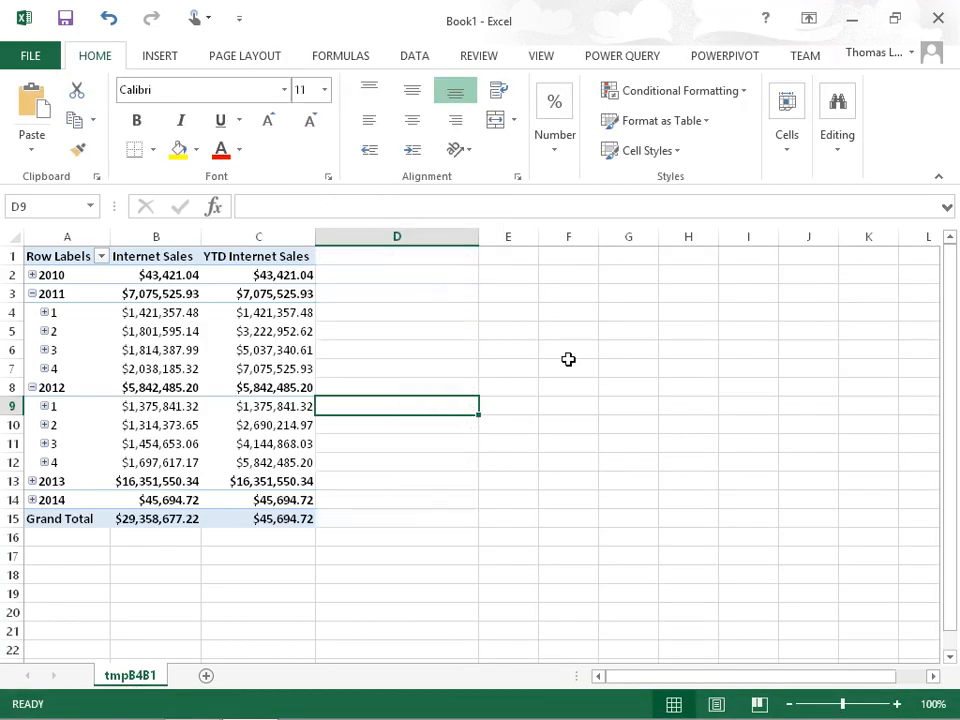
# Add the Previous YTD Internet Sales and Diff From Last YTD measures to the PivotTable values
pyautogui.click(300, 331)
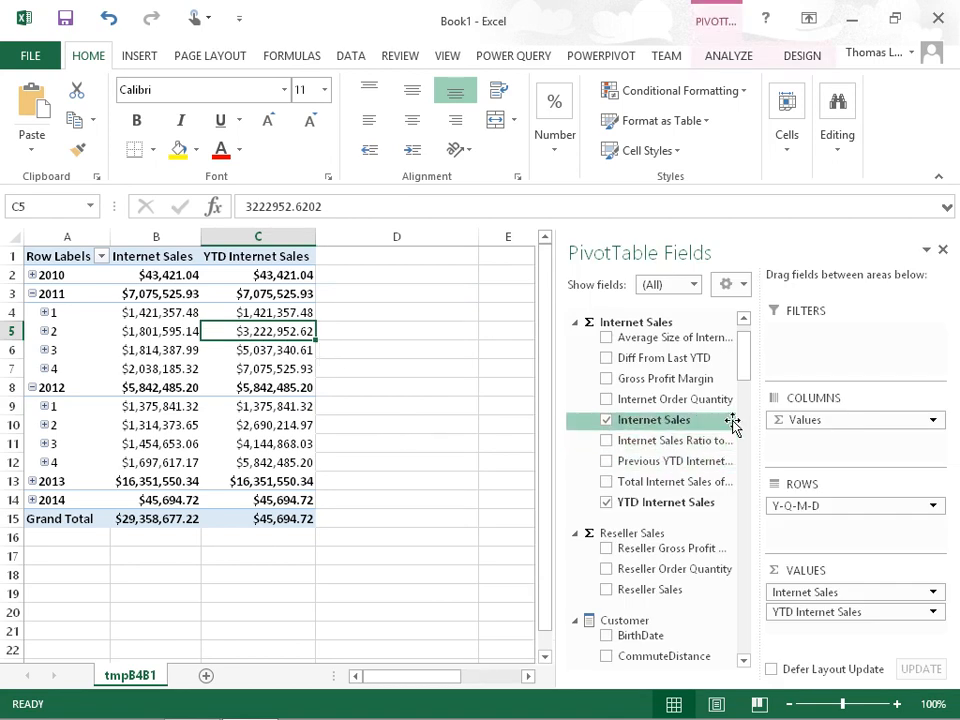
pyautogui.click(607, 462)
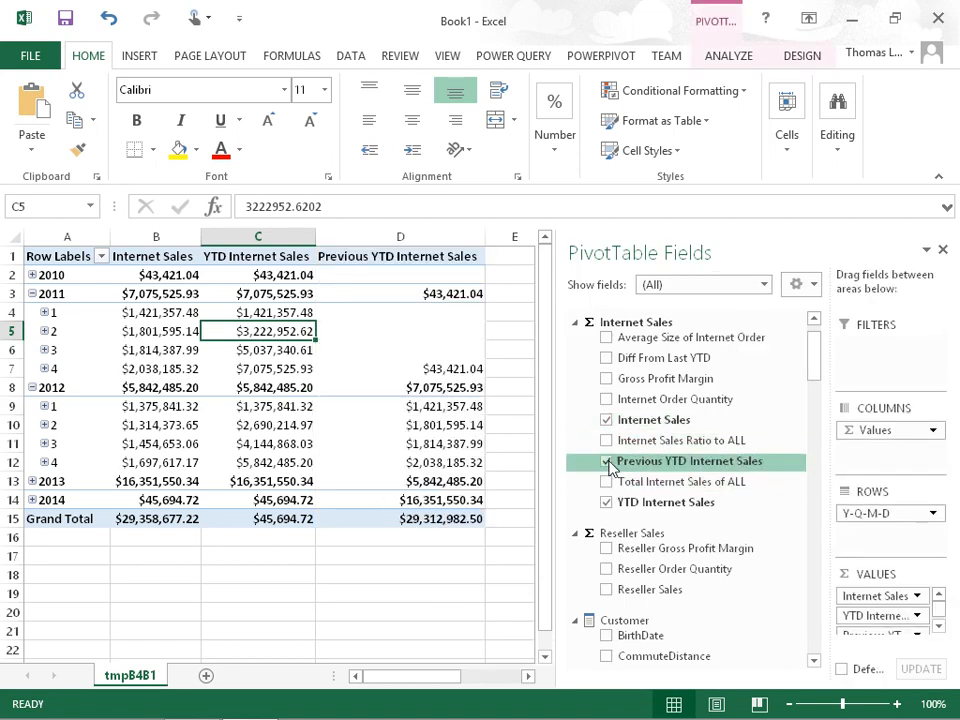
pyautogui.click(606, 358)
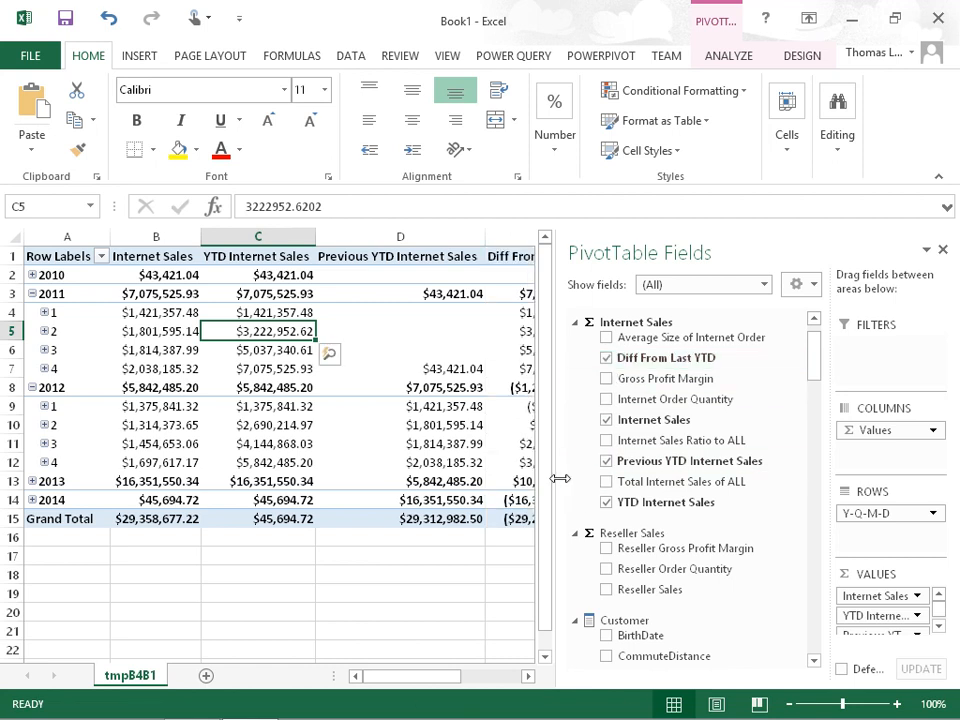
# Narrow the field list to reveal the whole Diff From Last YTD column and collapse the 2011 and 2012 rows
pyautogui.moveTo(560, 478); pyautogui.dragTo(728, 466)
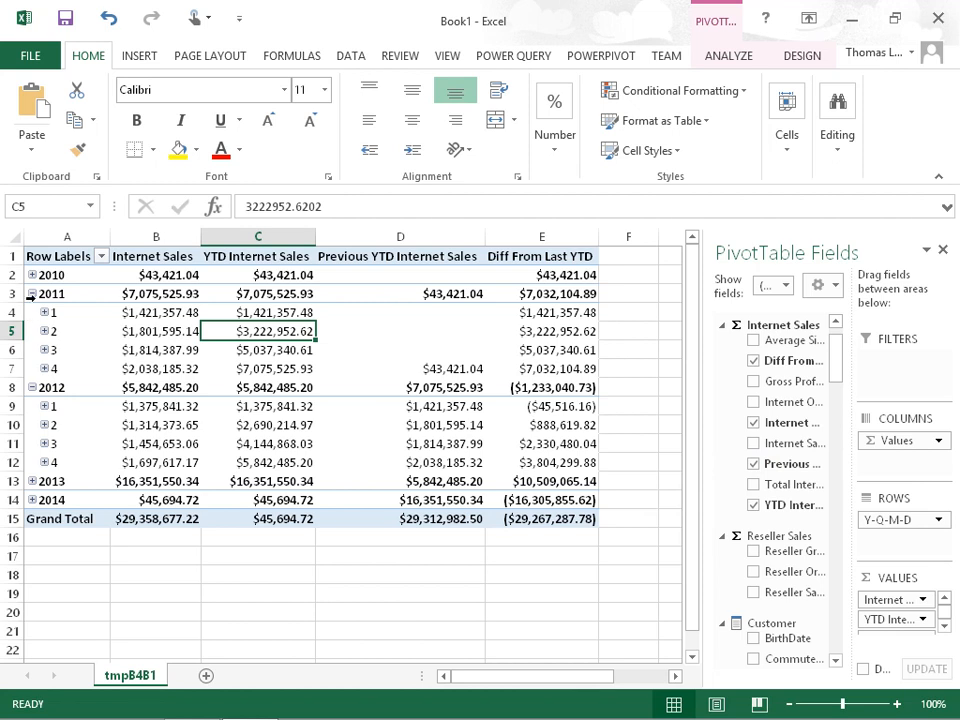
pyautogui.click(32, 293)
pyautogui.click(32, 312)
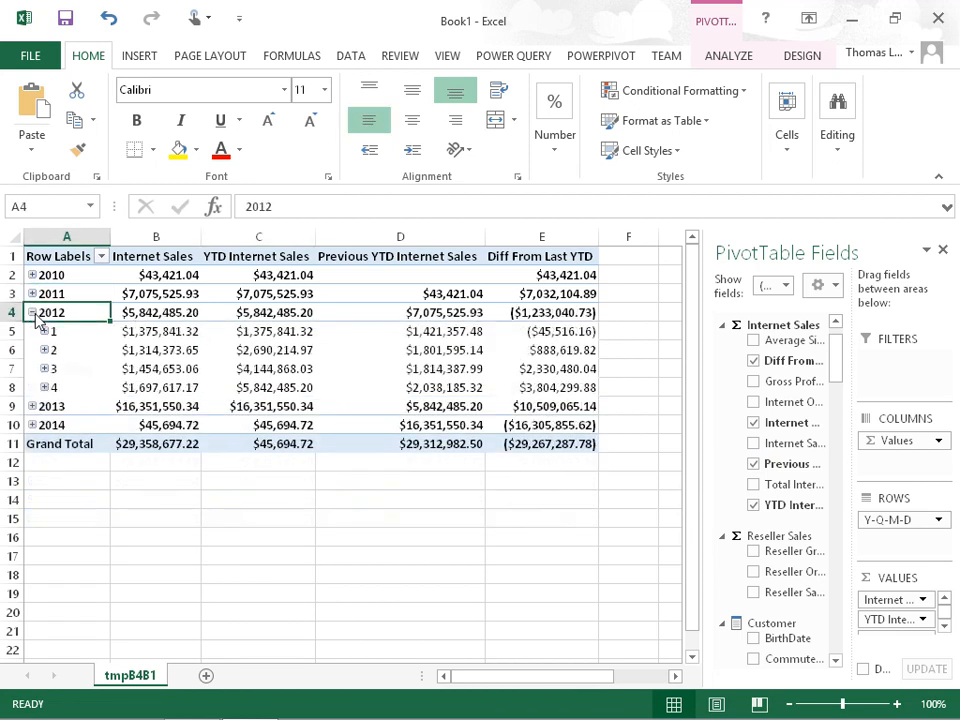
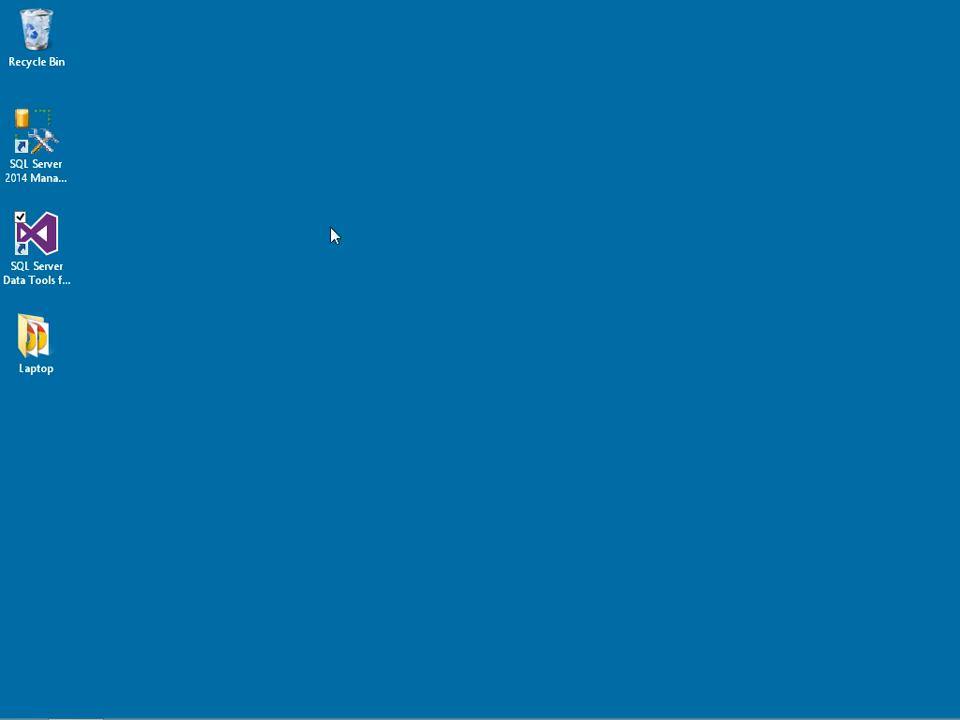
# Launch SQL Server Data Tools and open the Model.bim file of the AdventureWorksDW14 solution
pyautogui.doubleClick(48, 245)
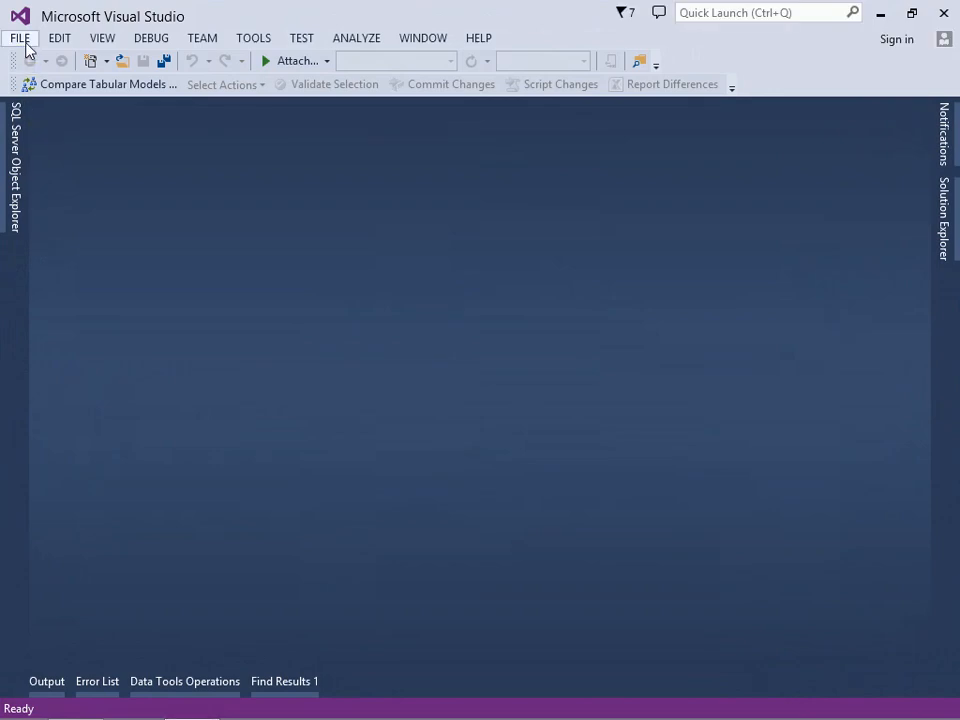
pyautogui.click(24, 40)
pyautogui.moveTo(84, 89)
pyautogui.click(338, 104)
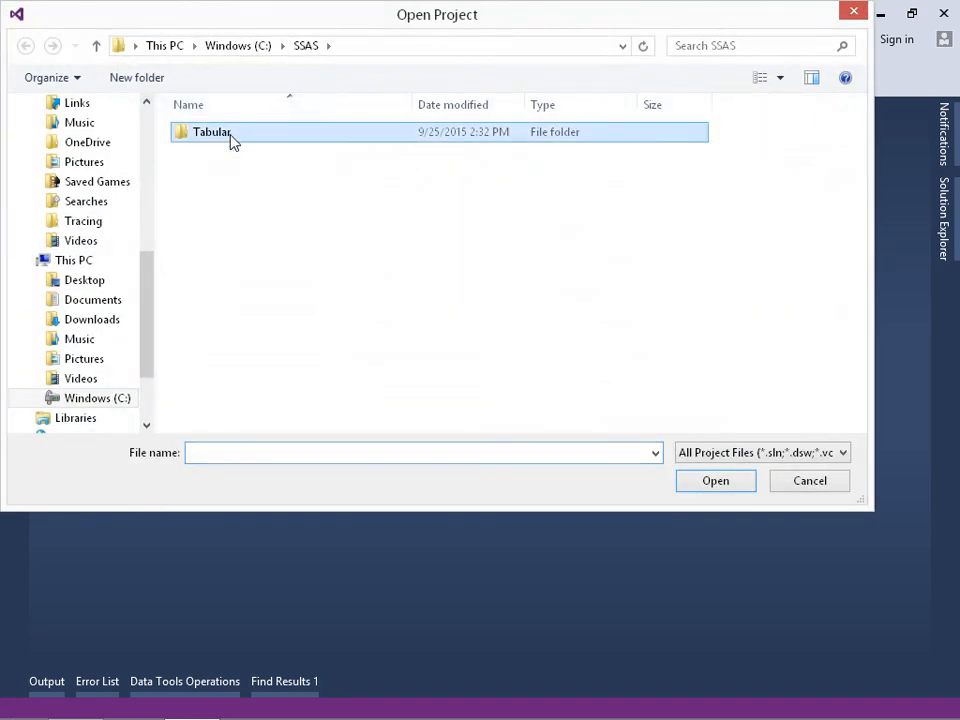
pyautogui.doubleClick(230, 135)
pyautogui.click(238, 173)
pyautogui.doubleClick(238, 173)
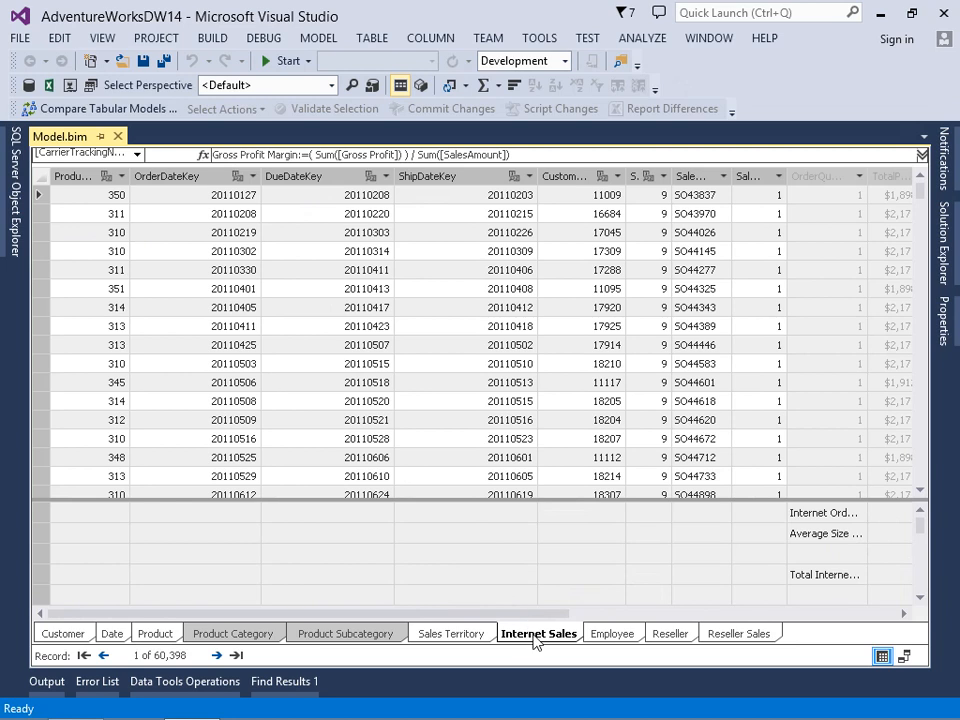
# Select the Gross Profit Margin measure in the Internet Sales table and analyze the model in Excel as the current Windows user with the default perspective
pyautogui.moveTo(543, 613); pyautogui.dragTo(738, 597)
pyautogui.click(684, 562)
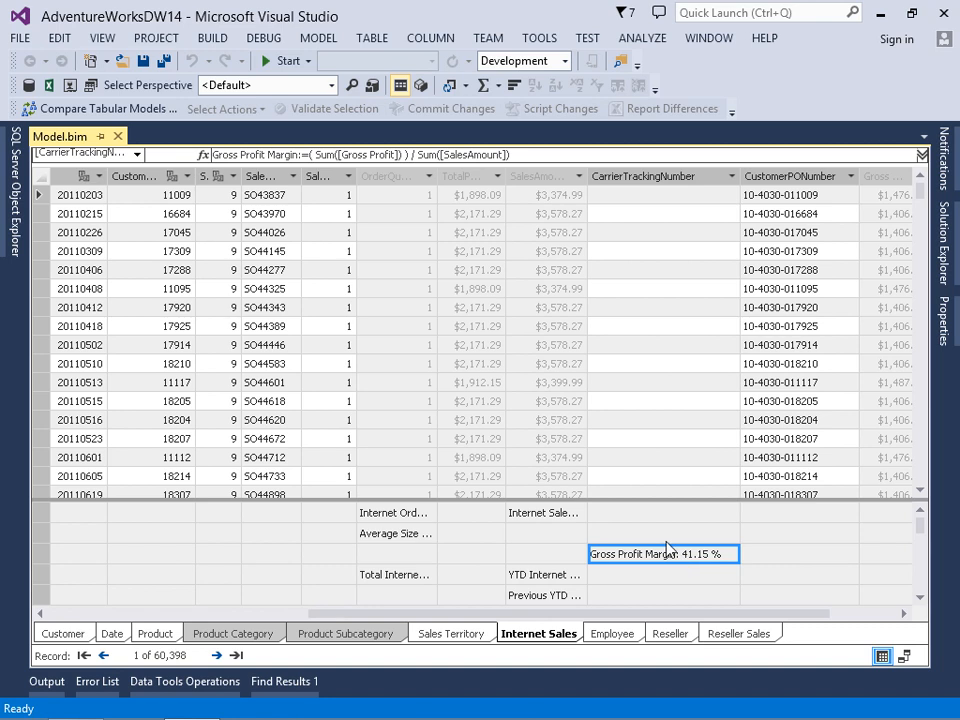
pyautogui.click(320, 40)
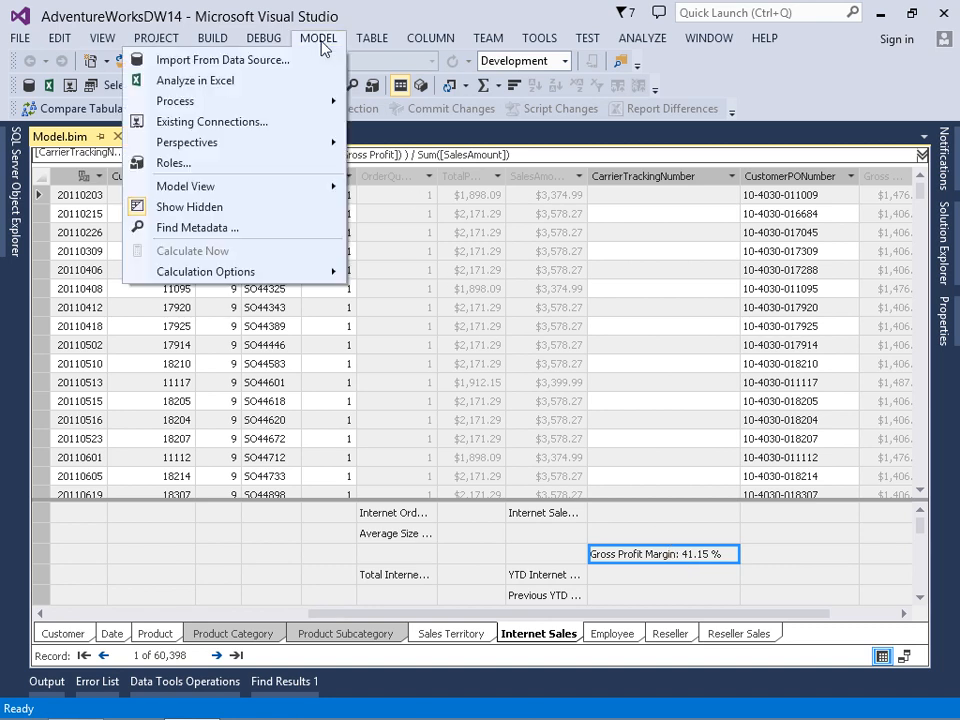
pyautogui.click(259, 88)
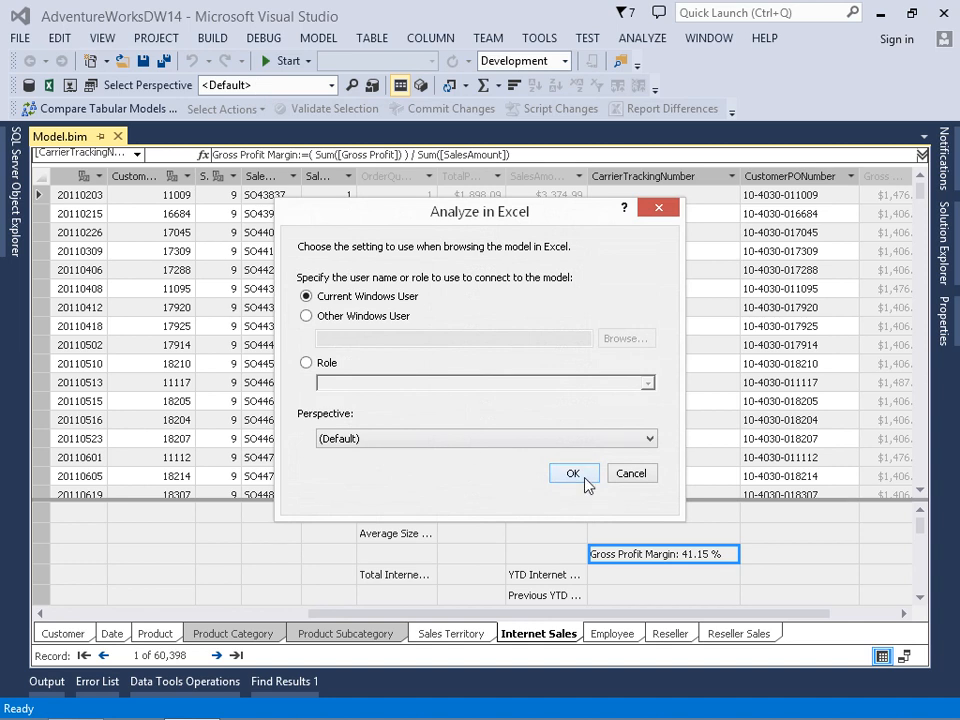
pyautogui.click(573, 474)
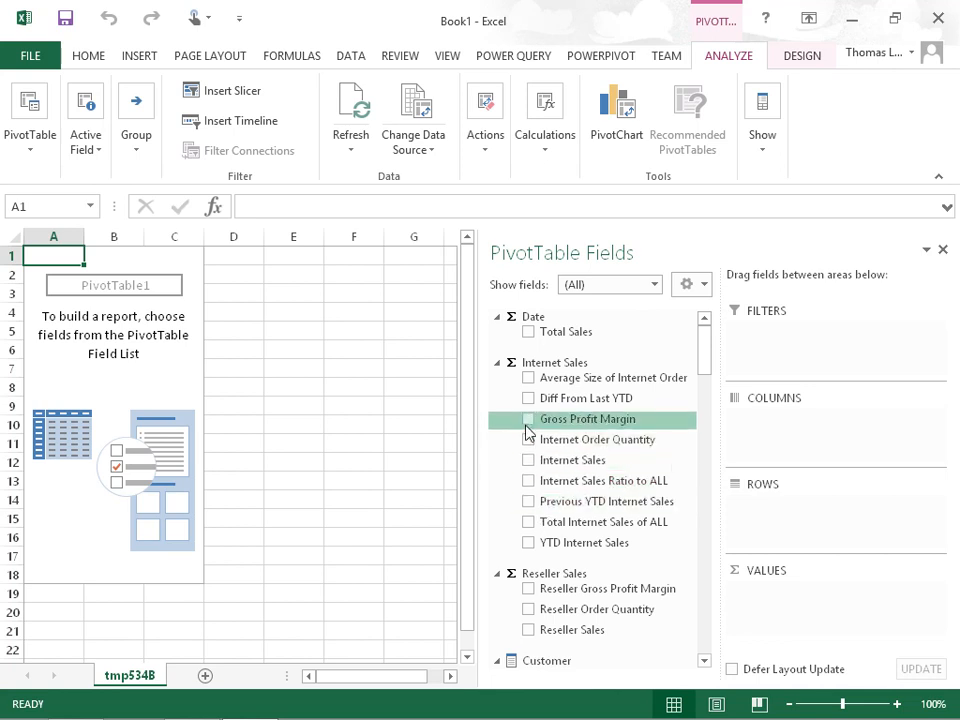
# Build a PivotTable with Gross Profit Margin as the value and the Y-Q-M-D date hierarchy as rows
pyautogui.click(529, 420)
pyautogui.moveTo(703, 332); pyautogui.dragTo(701, 456)
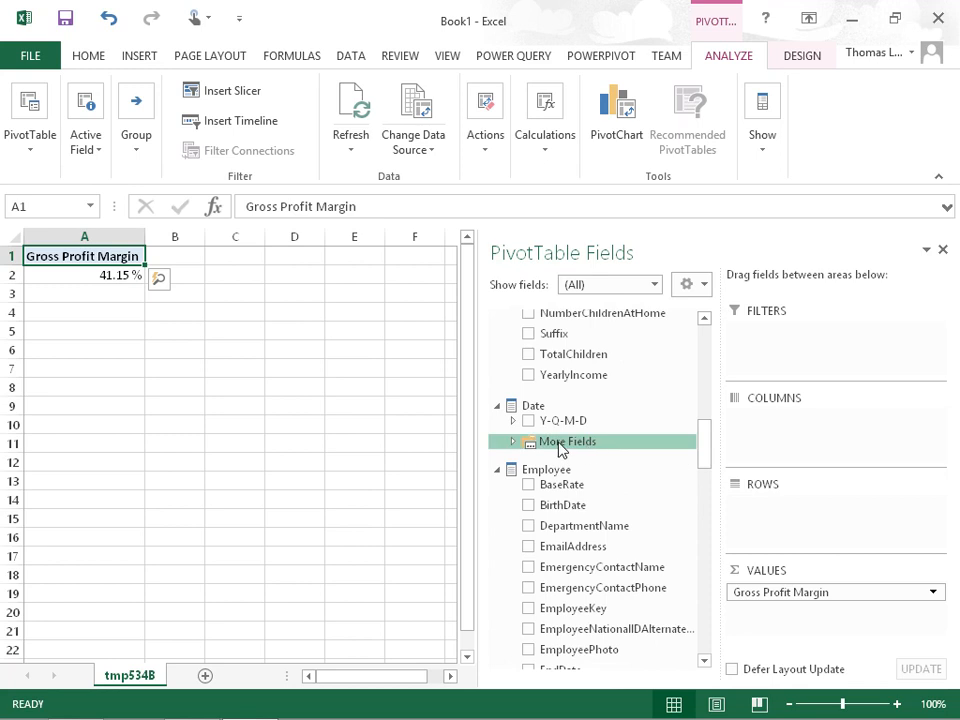
pyautogui.moveTo(558, 421); pyautogui.dragTo(784, 519)
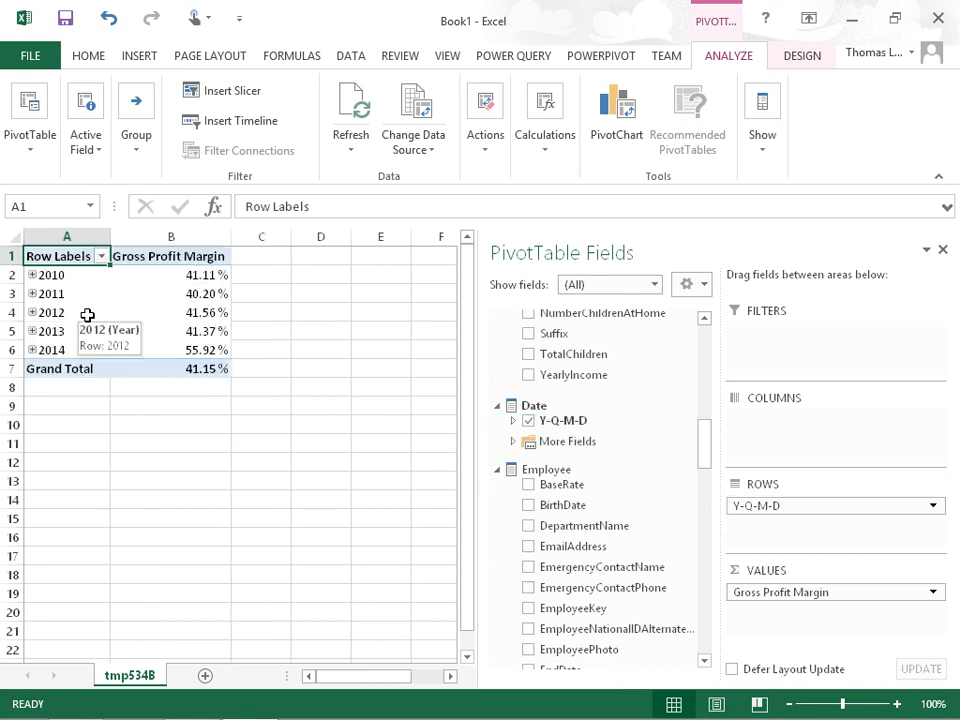
pyautogui.click(187, 275)
pyautogui.click(189, 291)
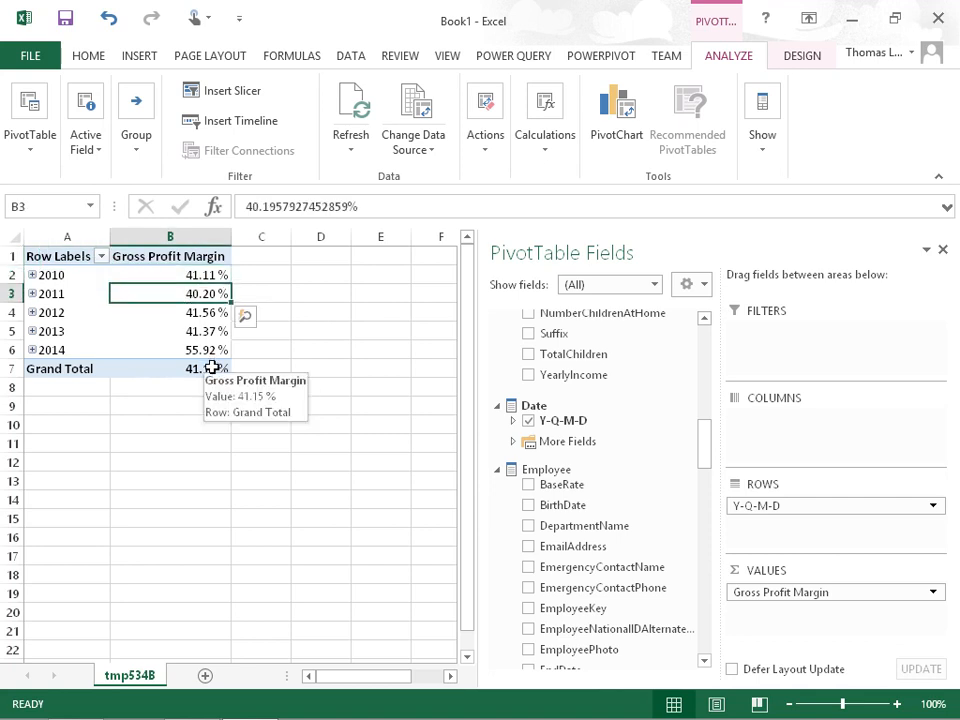
# Add the Products by Category hierarchy to the PivotTable columns and close the field list
pyautogui.moveTo(701, 446); pyautogui.dragTo(709, 566)
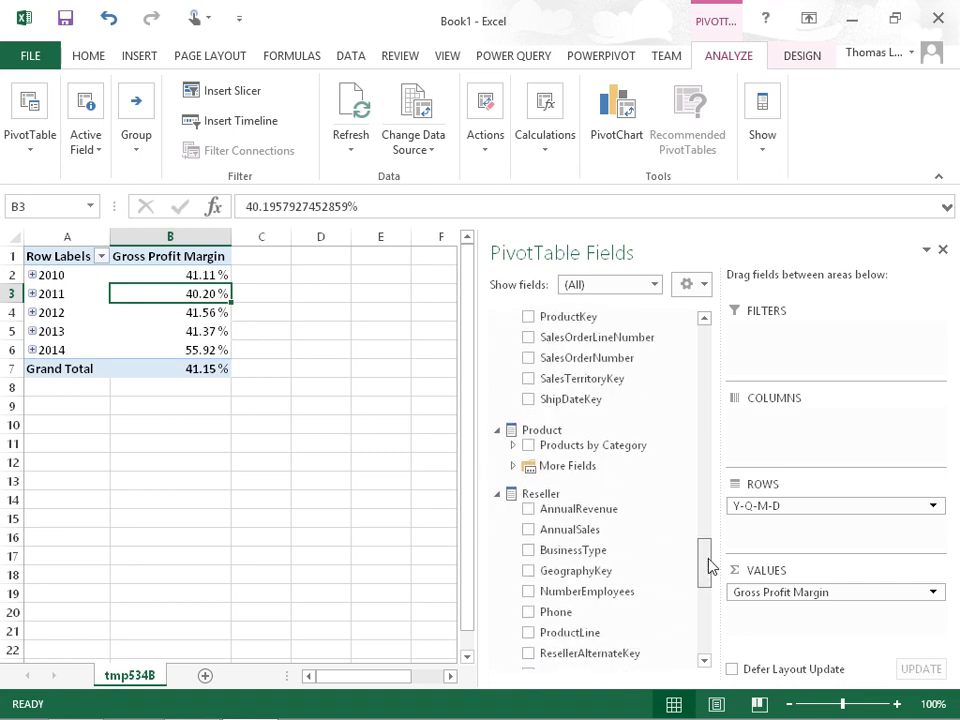
pyautogui.moveTo(606, 454); pyautogui.dragTo(790, 440)
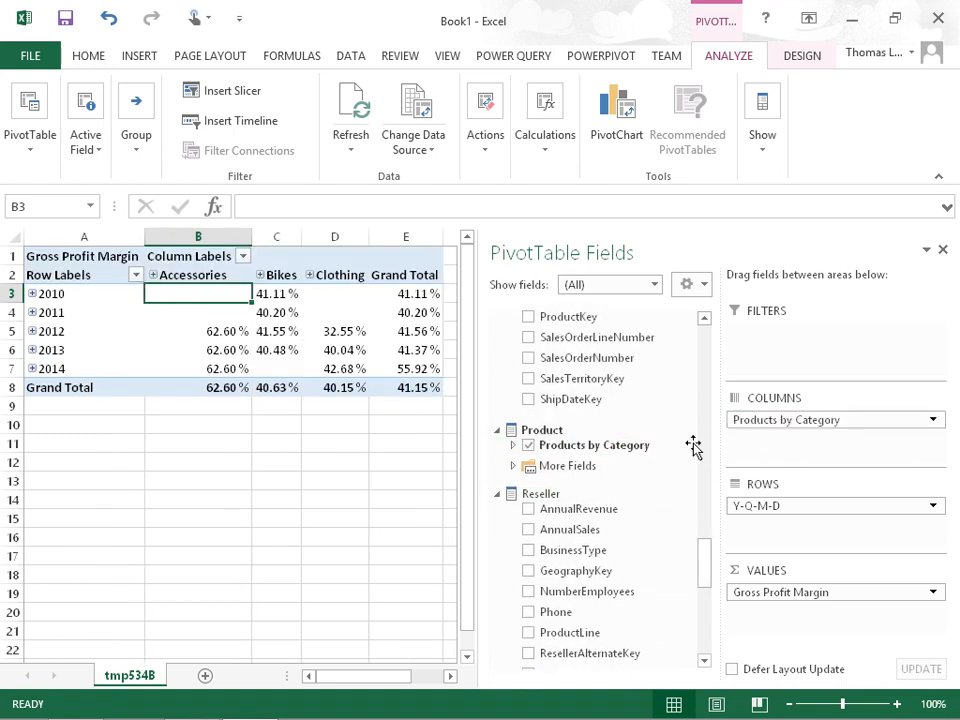
pyautogui.click(943, 250)
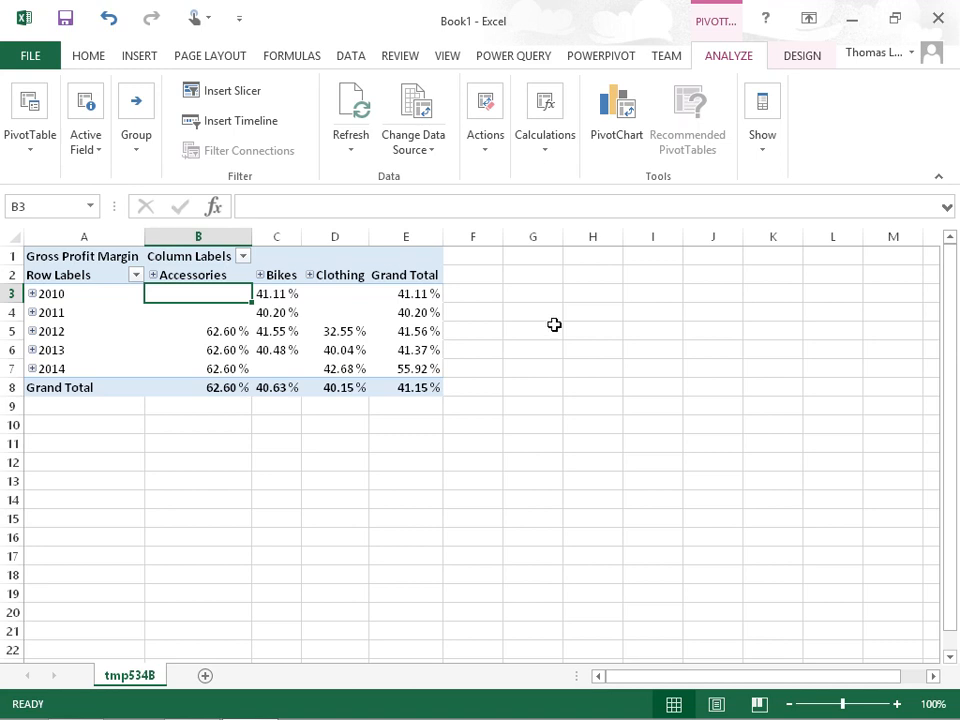
# Return to Visual Studio, start a new KPI based on the Gross Profit Margin measure, and reposition and widen its dialog
pyautogui.click(853, 20)
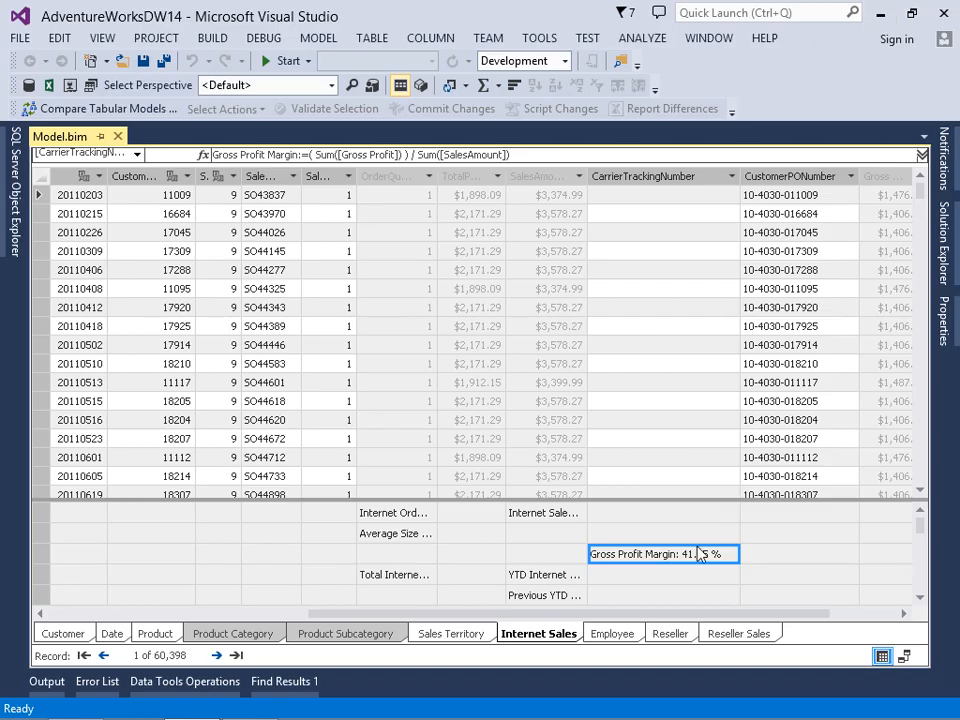
pyautogui.rightClick(680, 564)
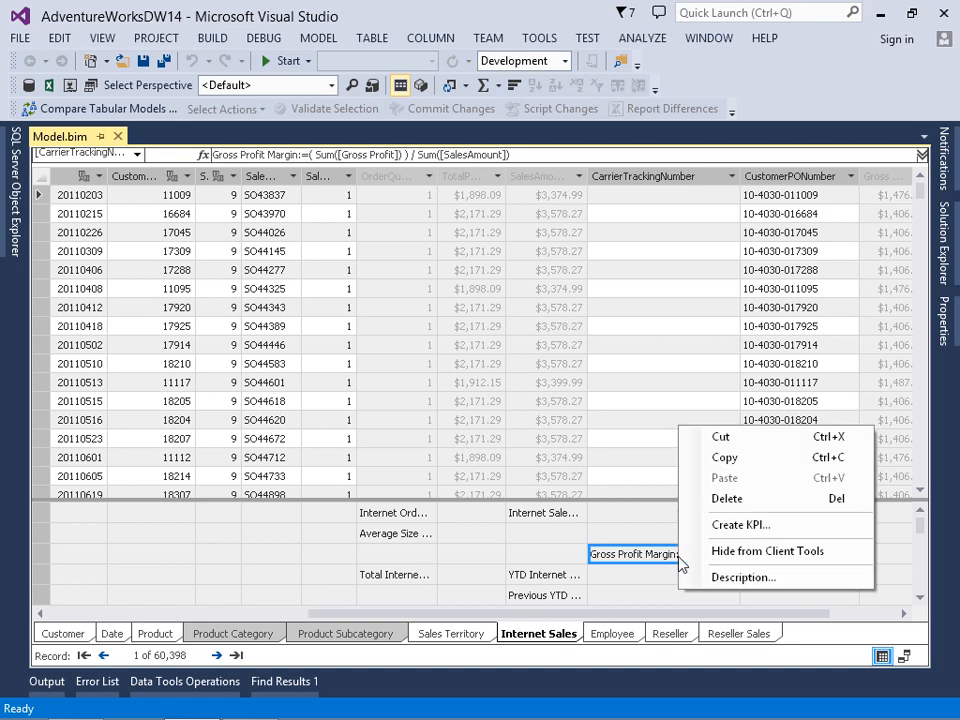
pyautogui.click(738, 527)
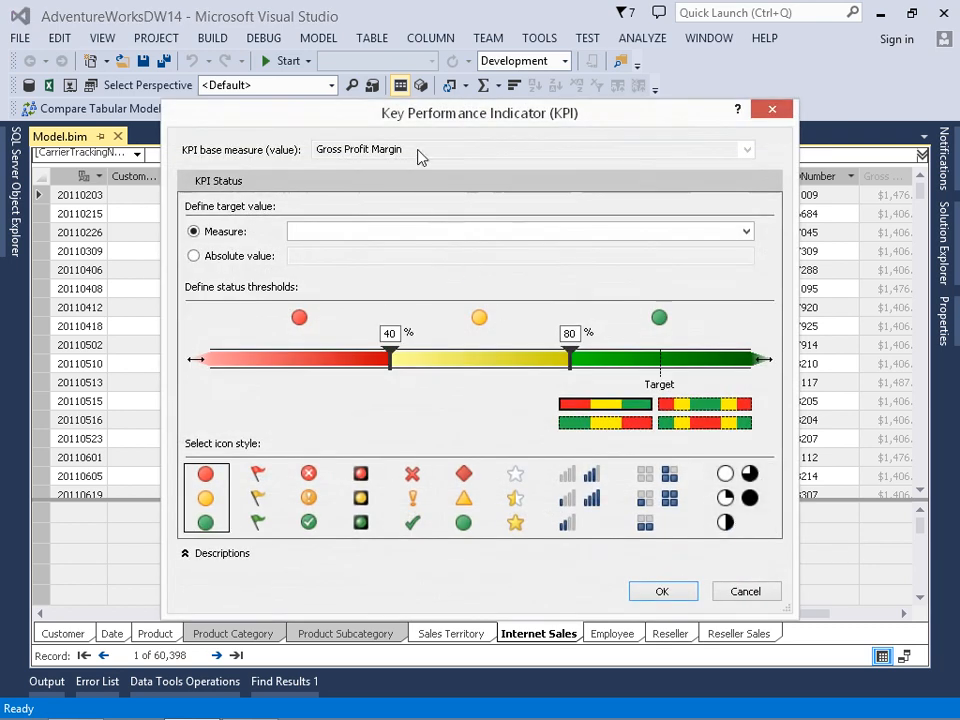
pyautogui.moveTo(413, 126); pyautogui.dragTo(345, 64)
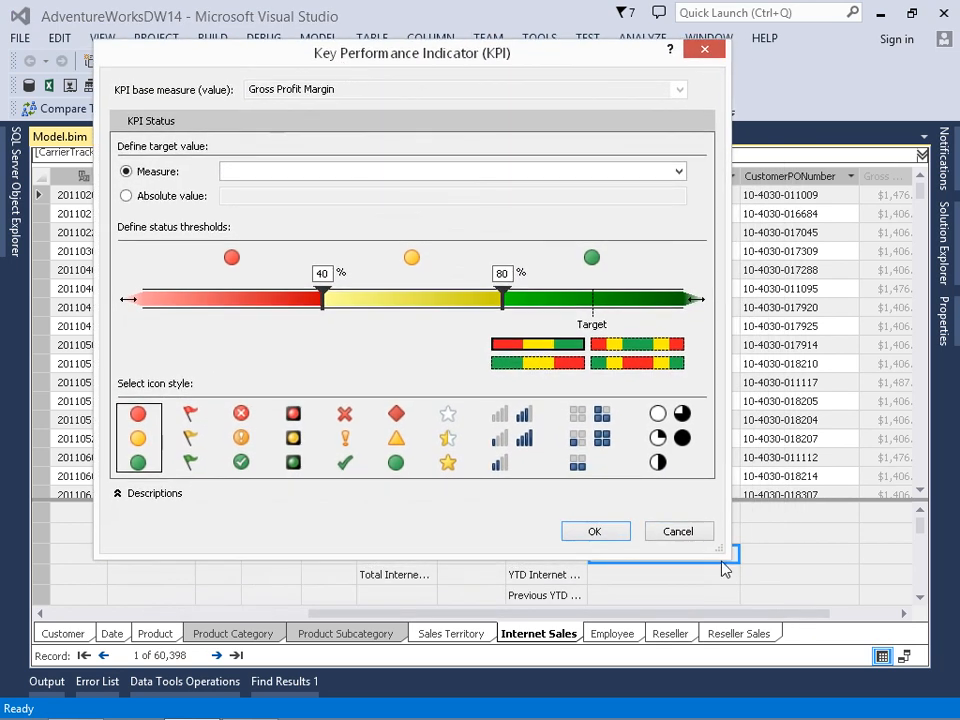
pyautogui.moveTo(716, 545); pyautogui.dragTo(816, 556)
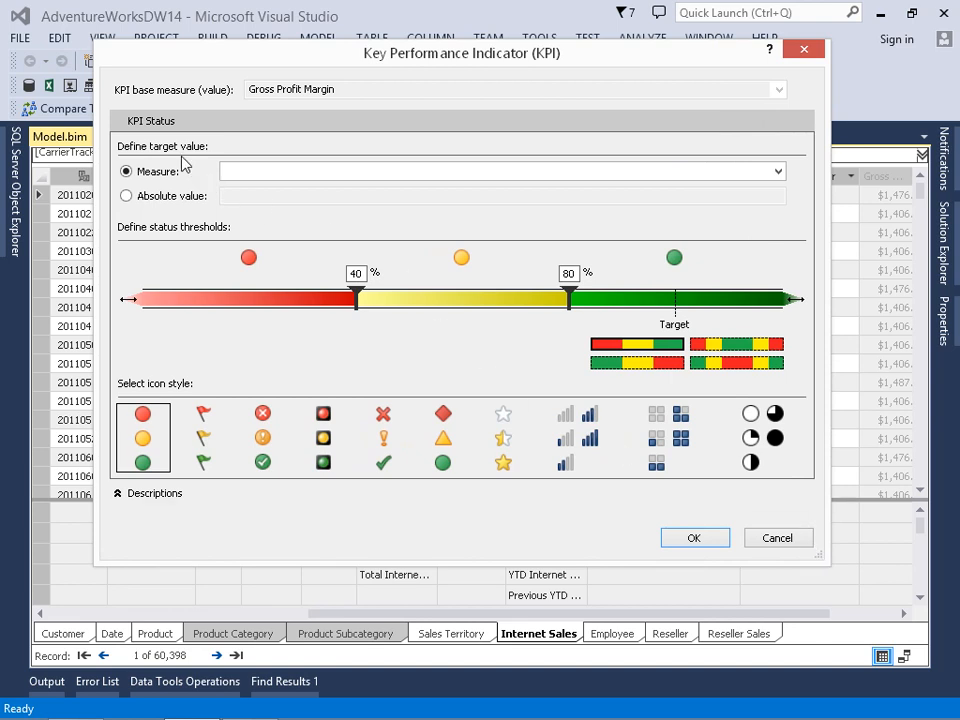
# Define the KPI target as an absolute value of .41 instead of a measure
pyautogui.click(780, 173)
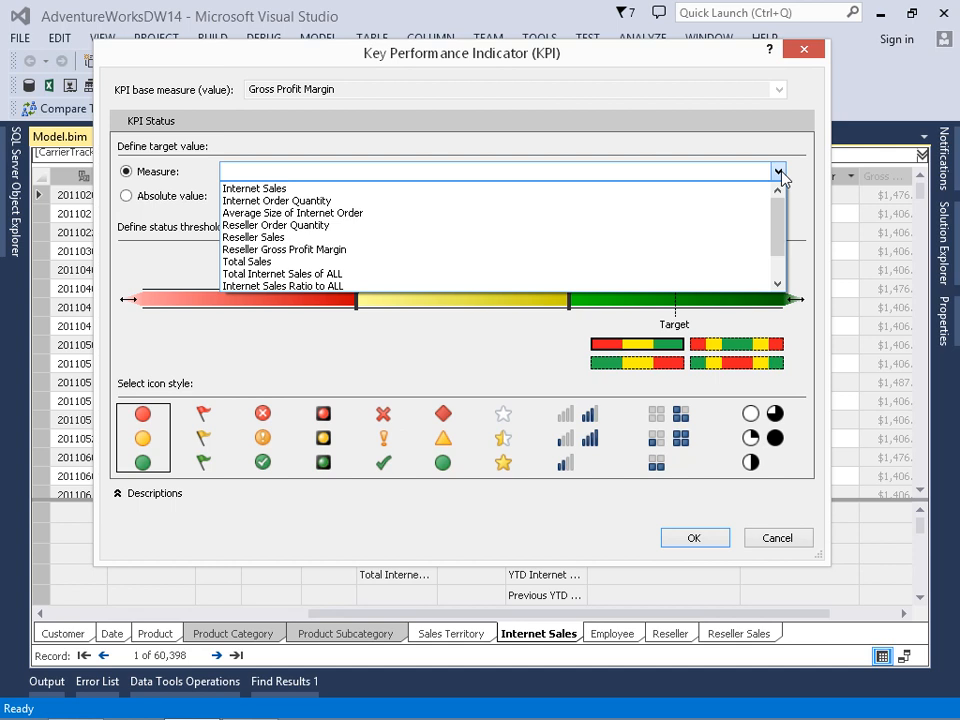
pyautogui.click(780, 174)
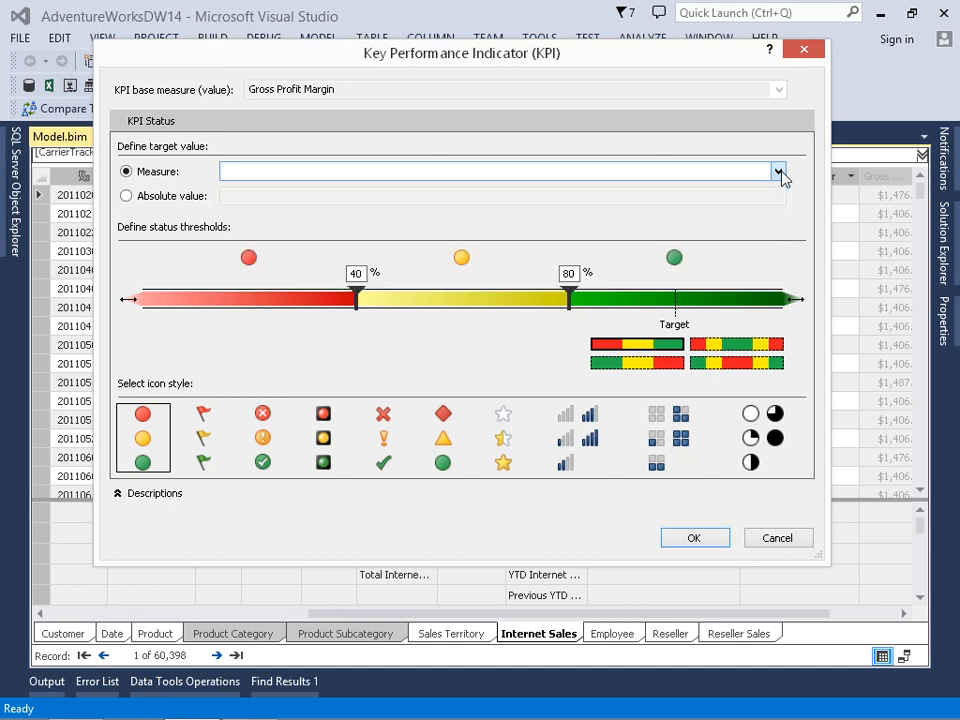
pyautogui.click(128, 197)
pyautogui.doubleClick(254, 195)
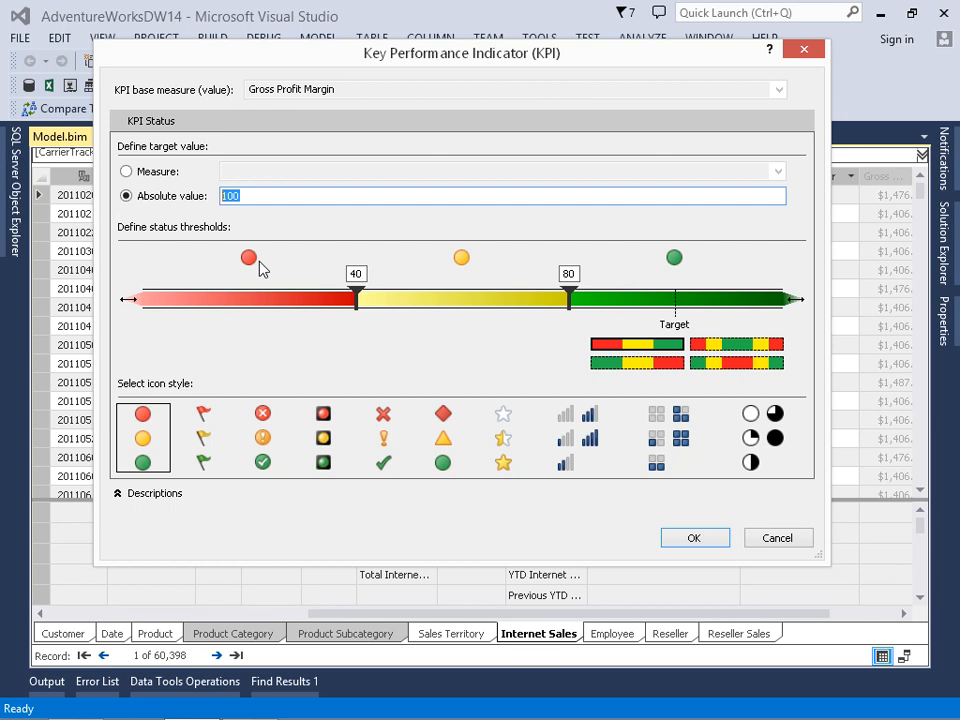
pyautogui.write('.41')
pyautogui.press('Tab')
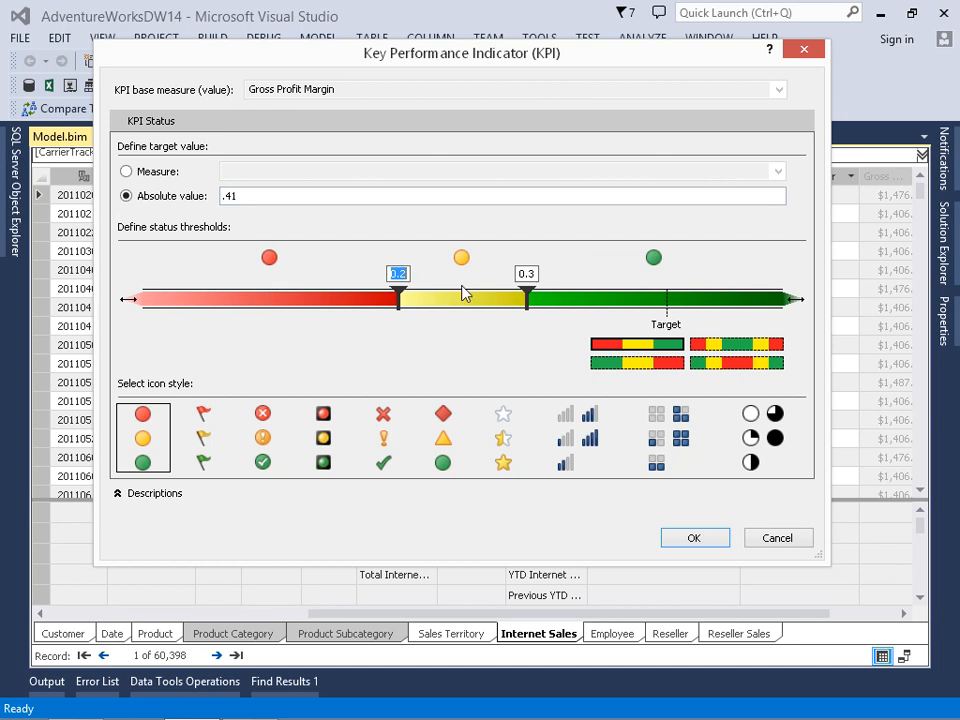
# Set the KPI status thresholds to 0.38 for the lower boundary and 0.45 for the upper boundary
pyautogui.click(401, 274)
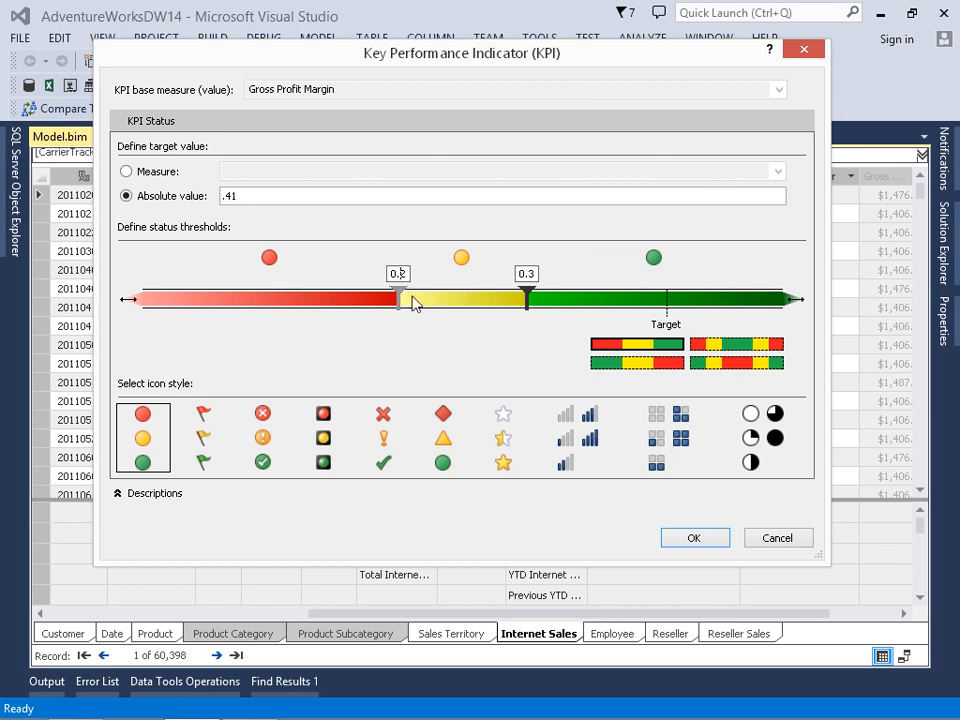
pyautogui.click(527, 274)
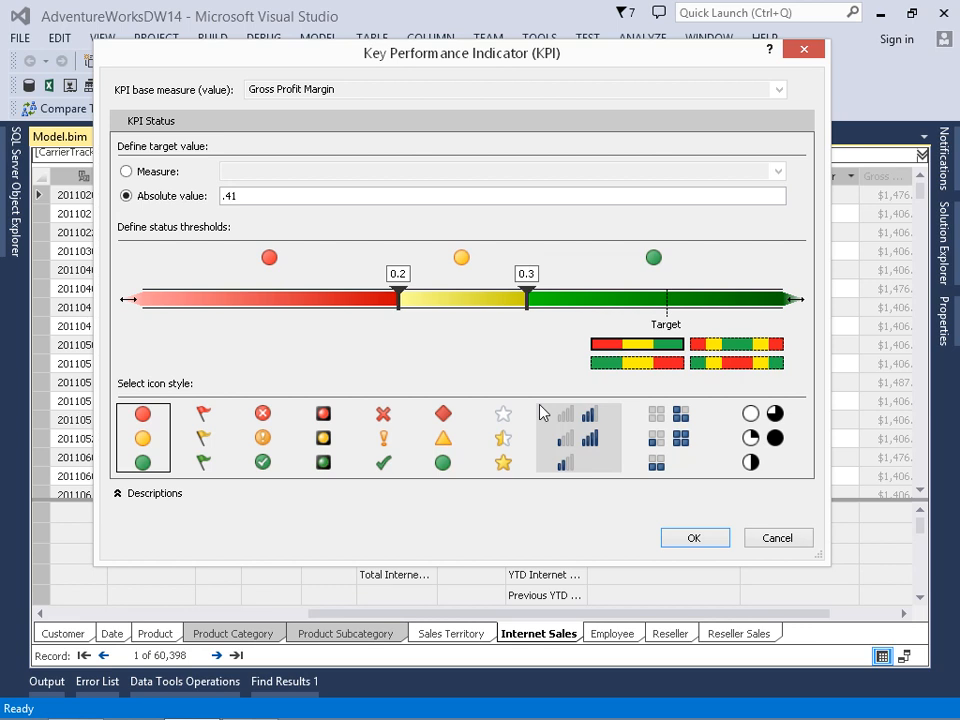
pyautogui.press('BackSpace')
pyautogui.write('45')
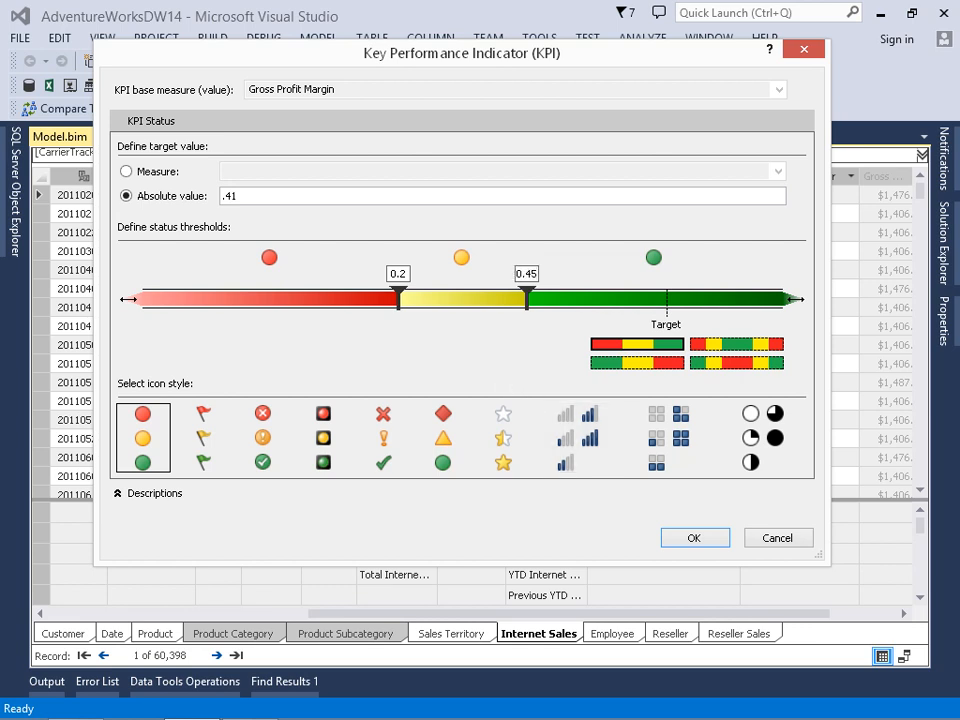
pyautogui.click(406, 274)
pyautogui.press('BackSpace')
pyautogui.write('38')
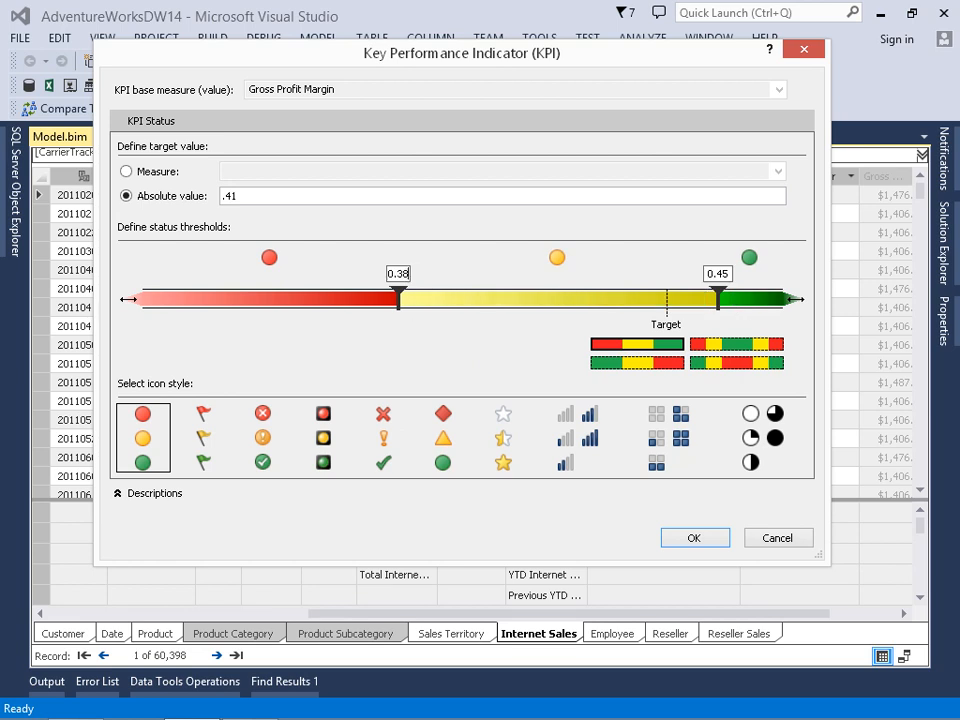
pyautogui.press('Tab')
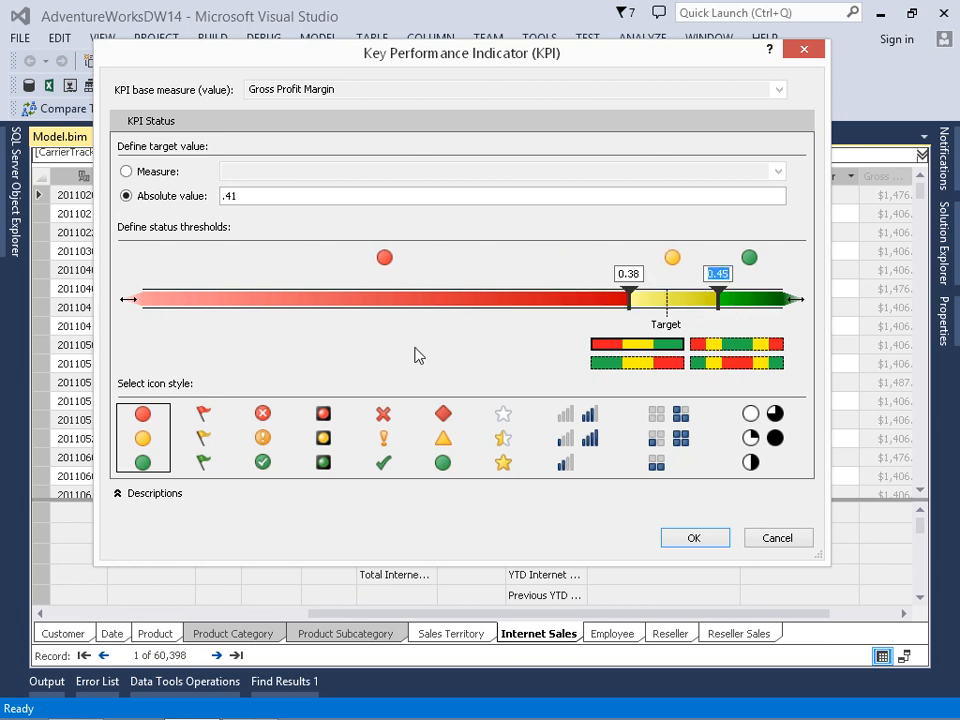
# Choose the uncircled cross, exclamation mark and check mark icon style, create the KPI and save the model
pyautogui.click(211, 430)
pyautogui.click(259, 434)
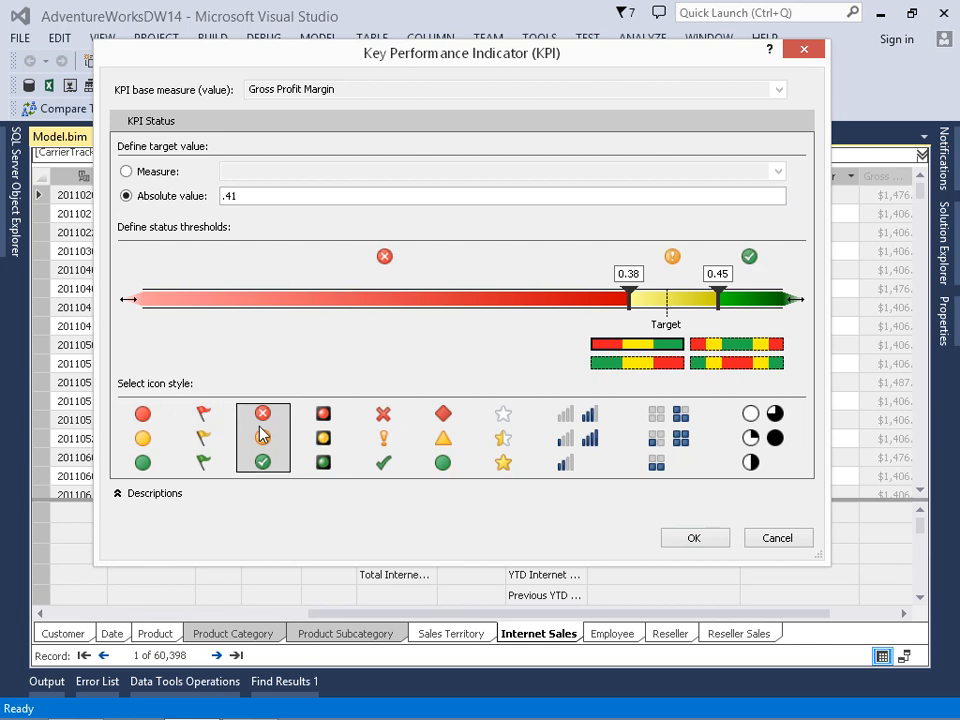
pyautogui.click(323, 438)
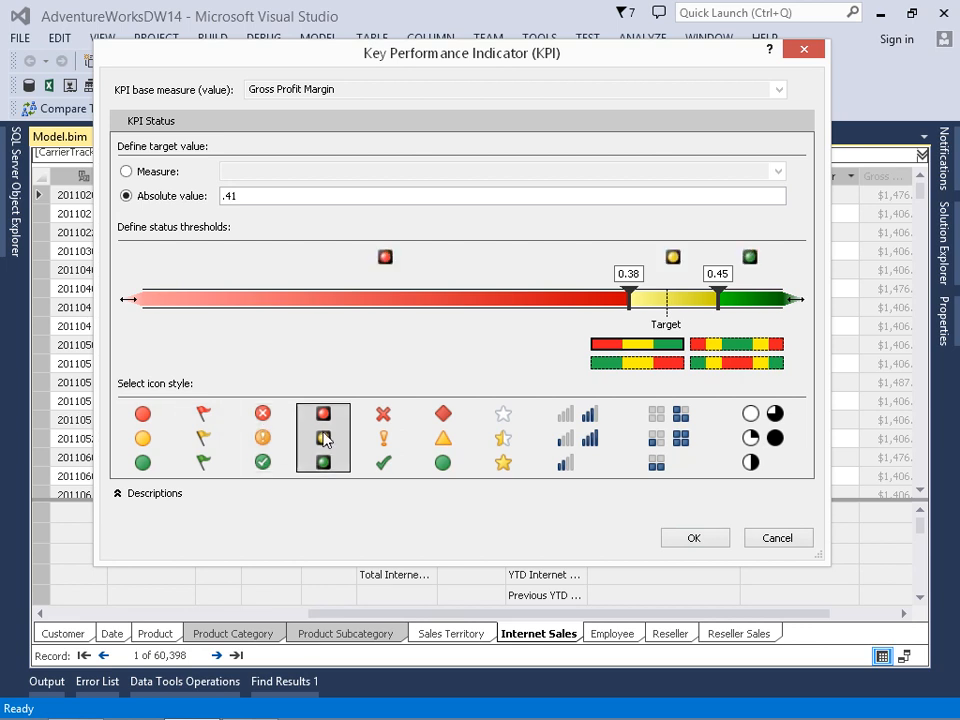
pyautogui.click(380, 440)
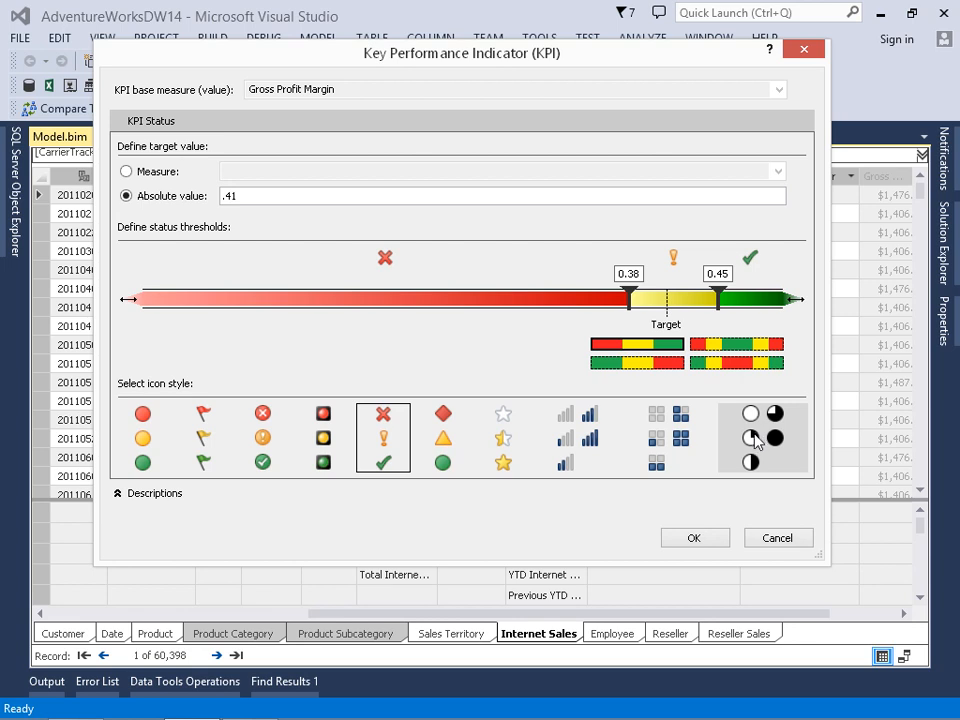
pyautogui.click(698, 539)
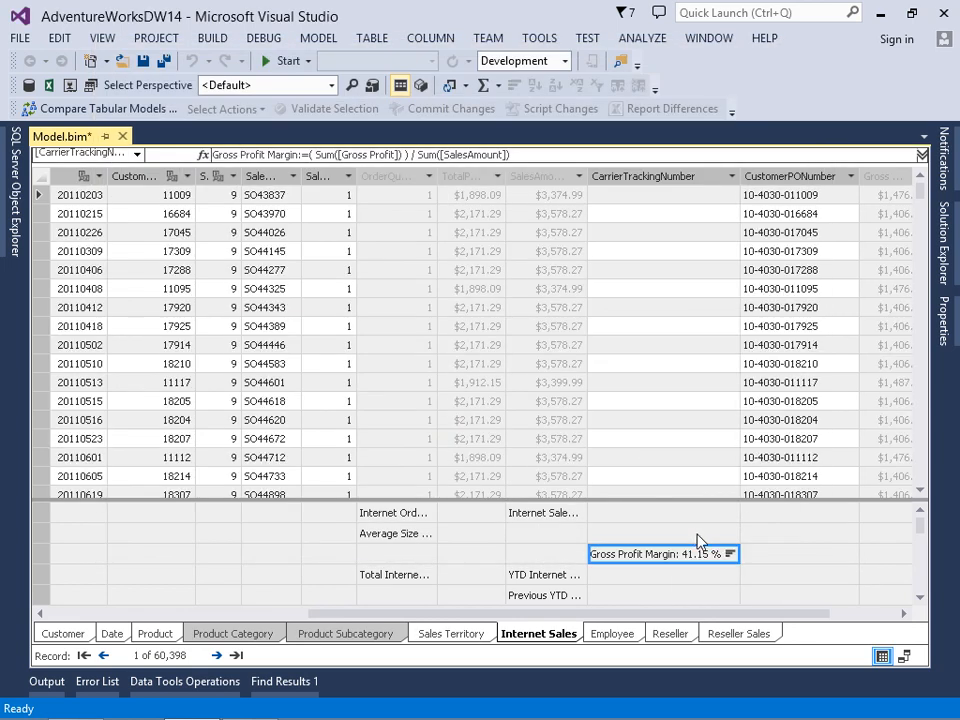
pyautogui.click(165, 62)
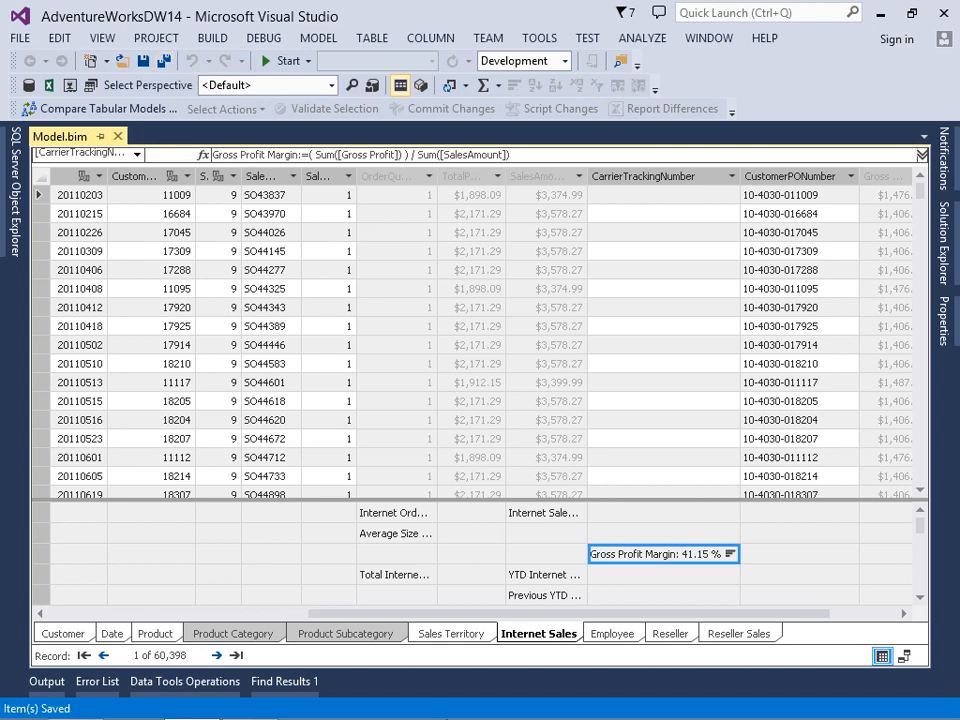
# Switch to Excel, refresh the PivotTable data from the model and show the PivotTable field list again
pyautogui.click(250, 703)
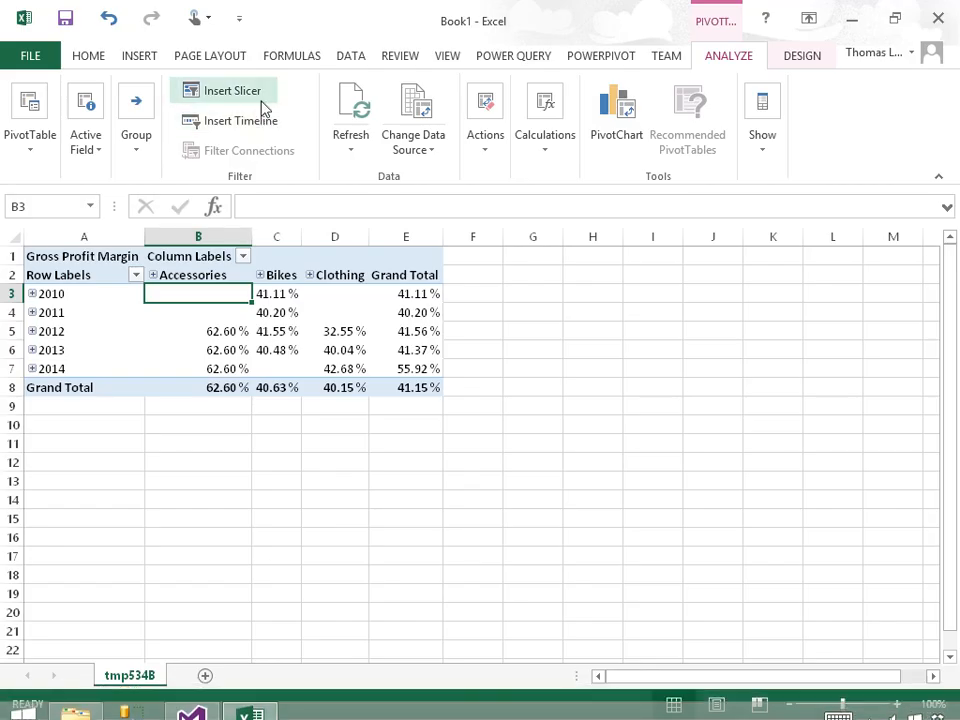
pyautogui.click(355, 151)
pyautogui.click(376, 184)
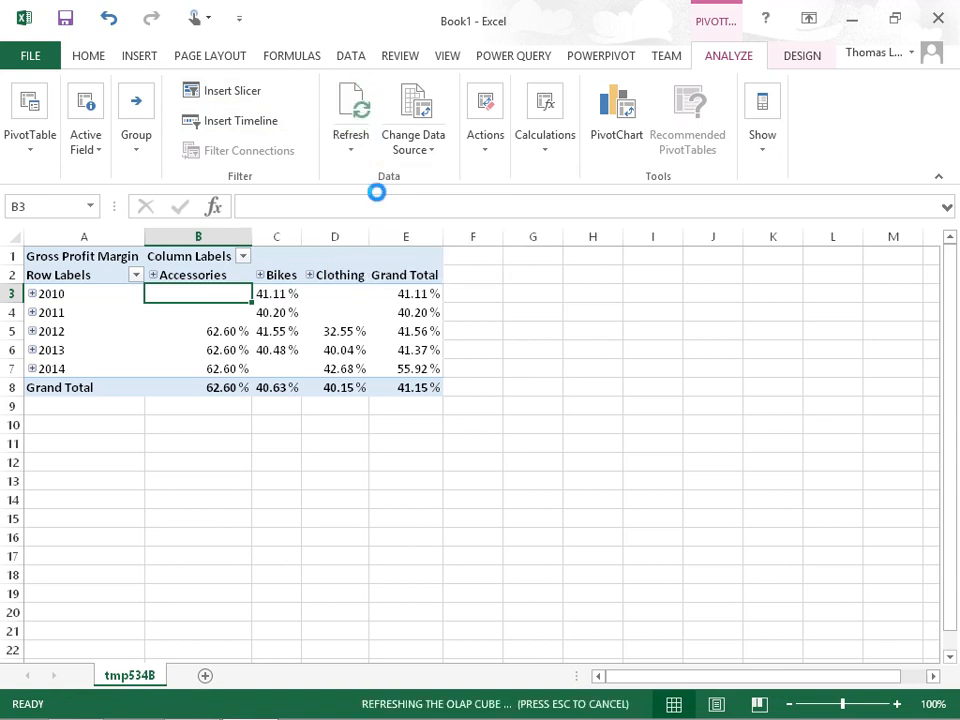
pyautogui.click(377, 330)
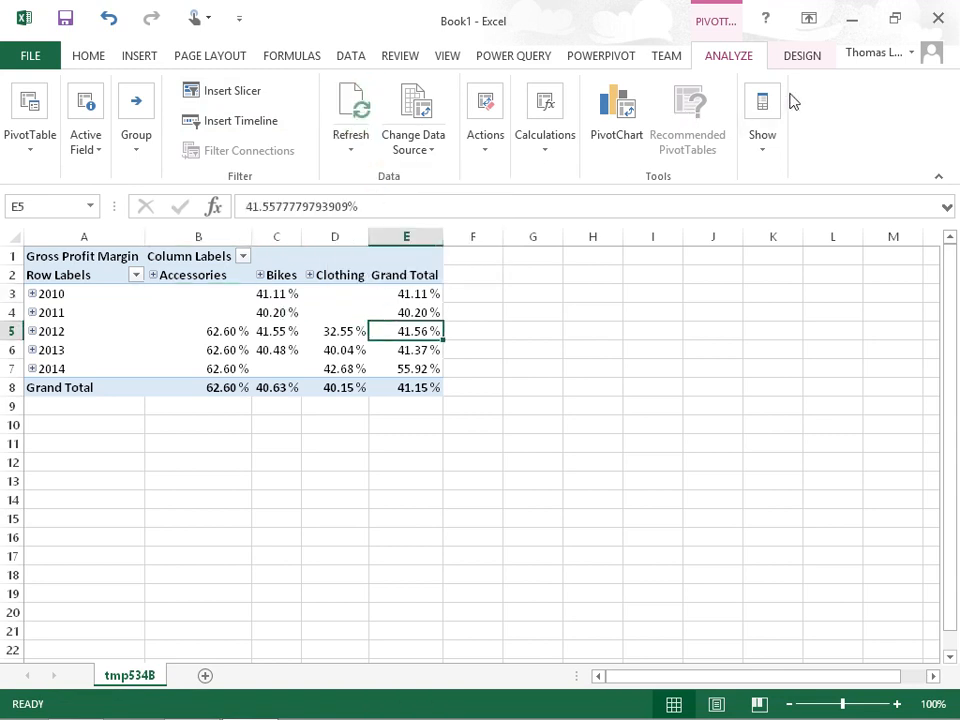
pyautogui.click(776, 156)
pyautogui.click(762, 210)
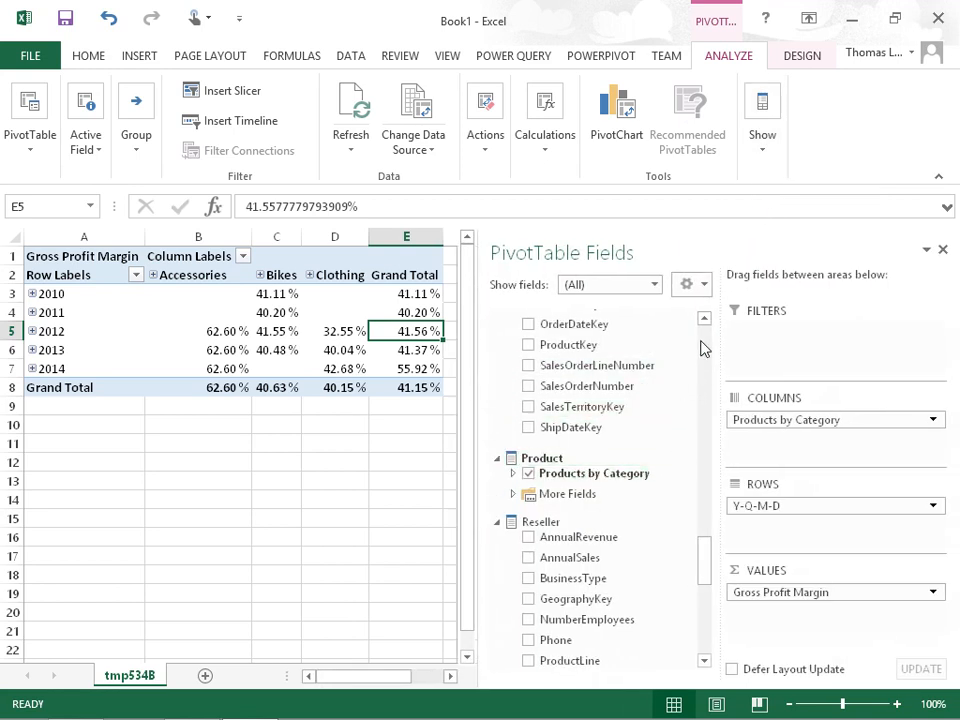
# Add the Gross Profit Margin KPI's Status to the PivotTable values, leave its Goal out and hide the field list
pyautogui.scroll(15, 704, 330)
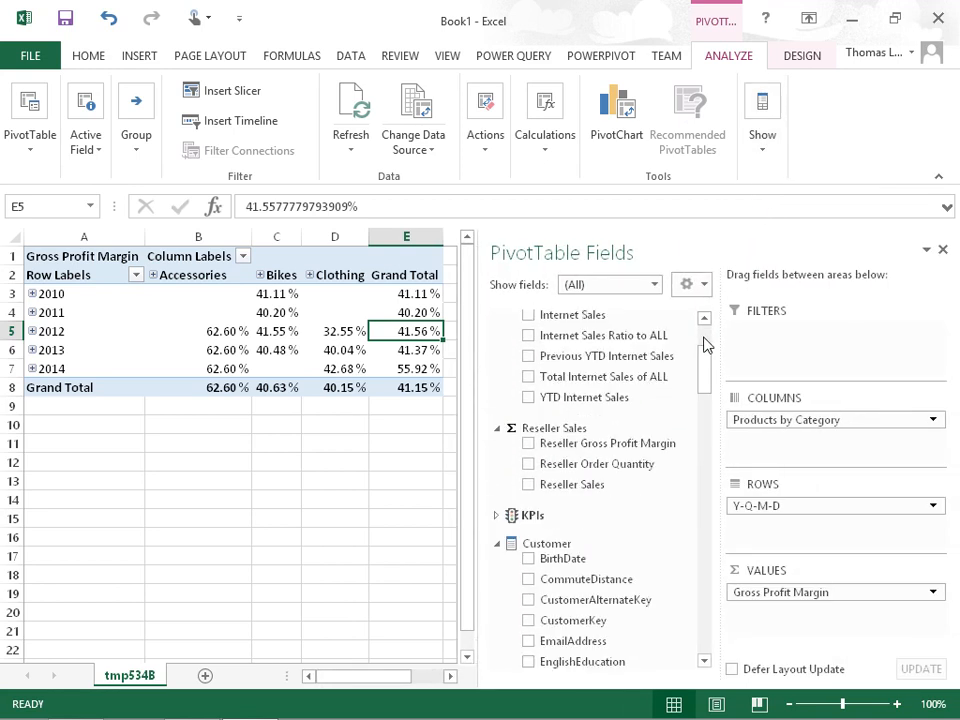
pyautogui.click(497, 515)
pyautogui.moveTo(707, 384); pyautogui.dragTo(707, 410)
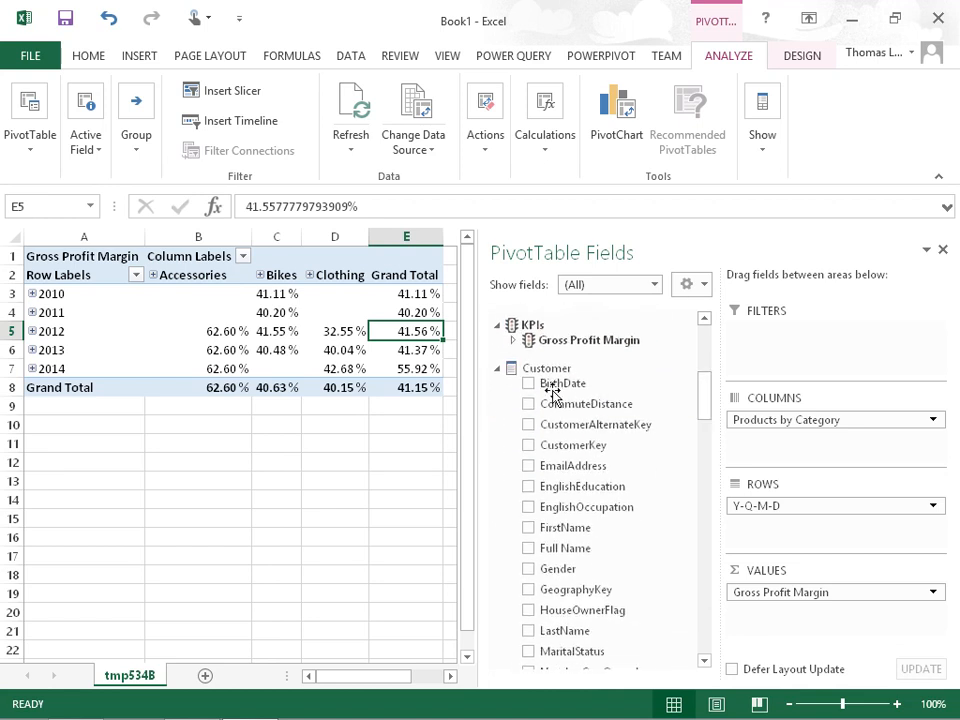
pyautogui.click(512, 341)
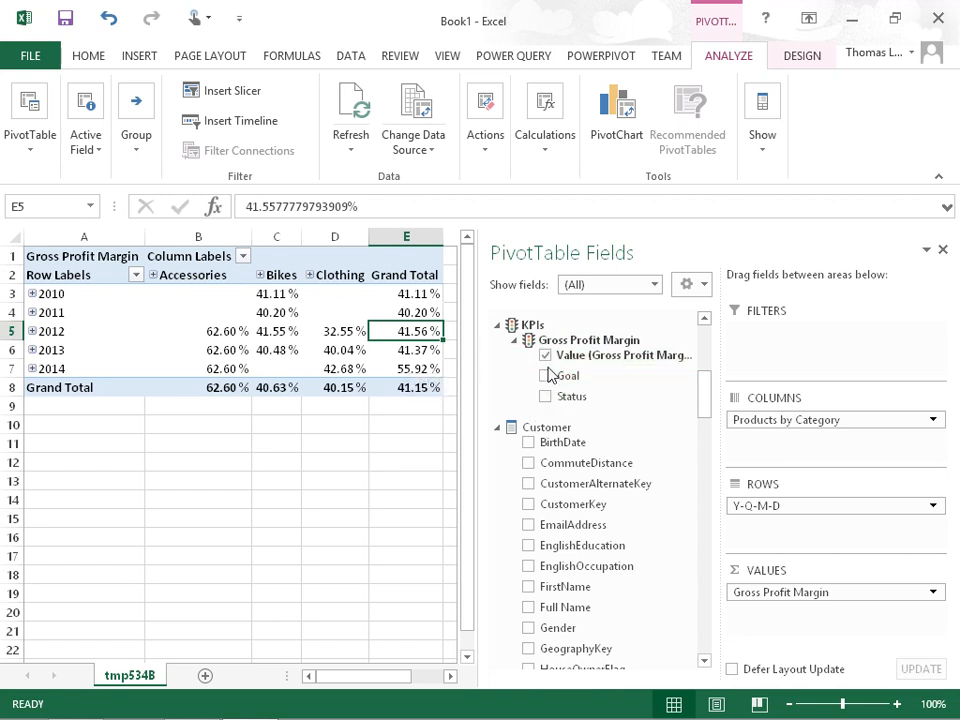
pyautogui.click(545, 376)
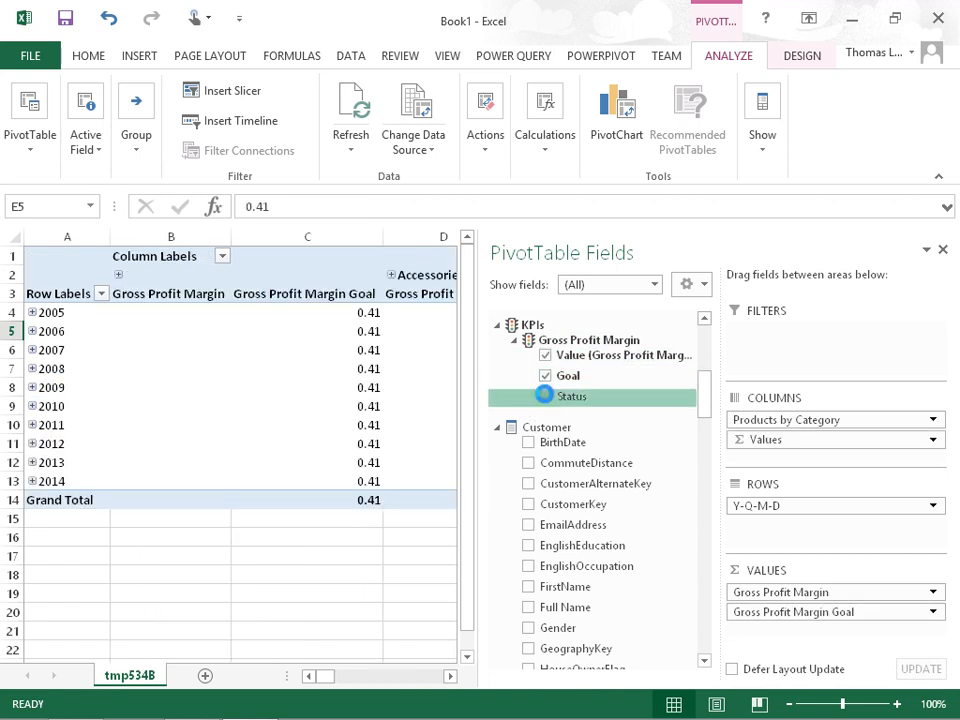
pyautogui.click(544, 396)
pyautogui.click(545, 376)
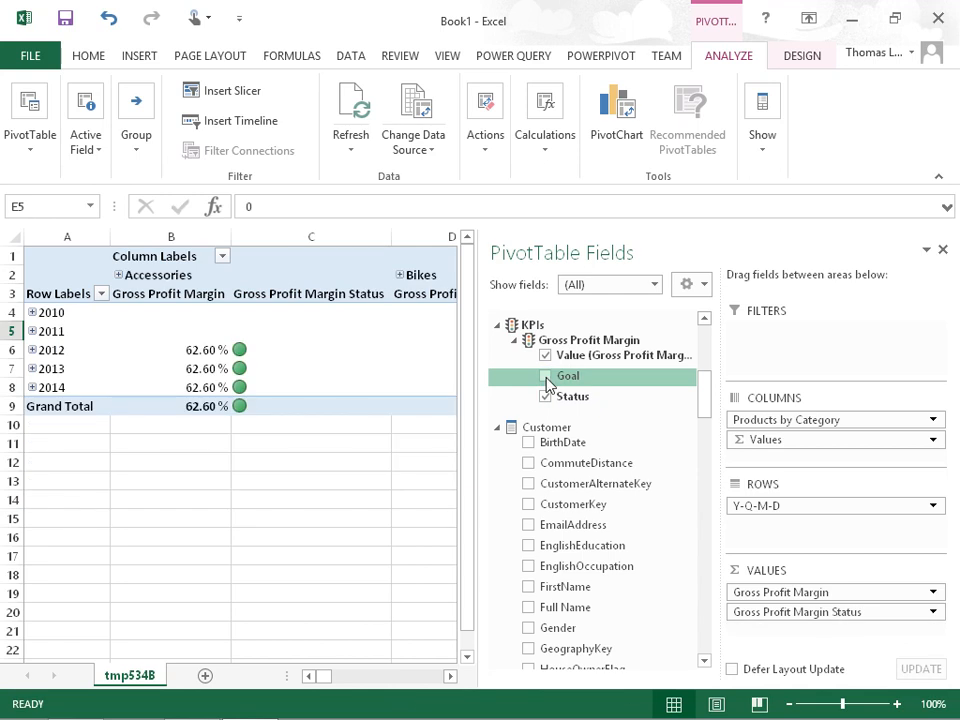
pyautogui.click(300, 381)
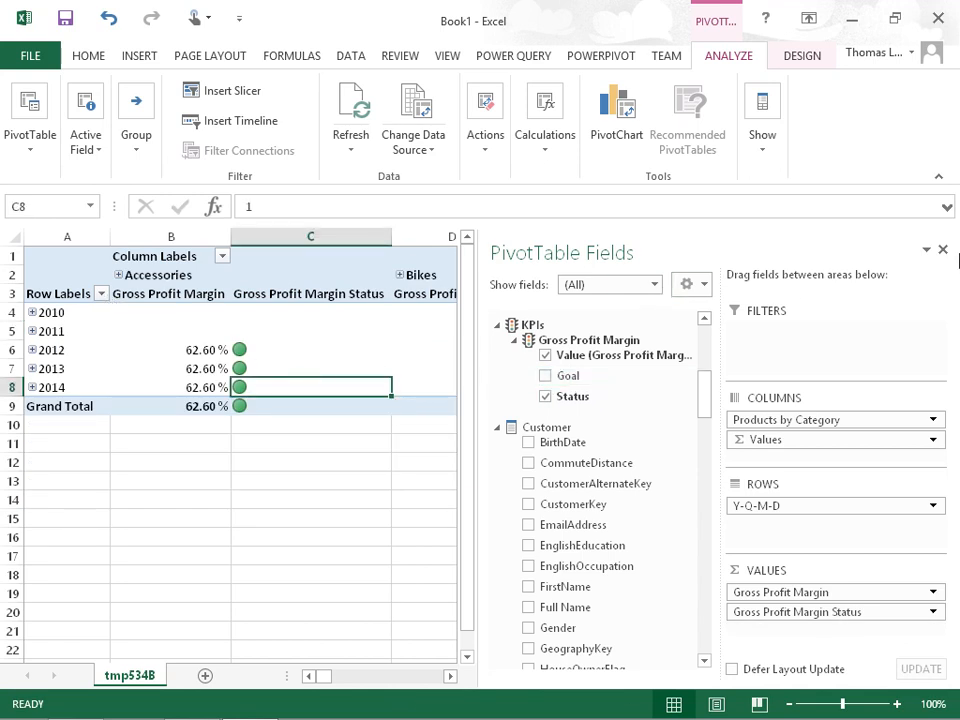
pyautogui.click(941, 250)
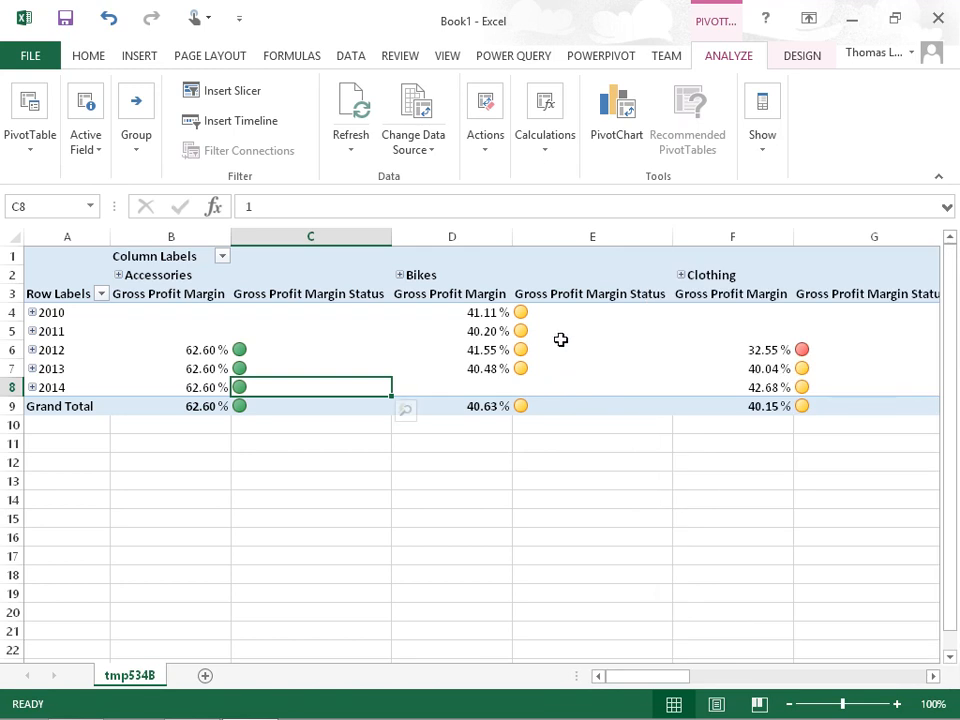
# Examine the Gross Profit Margin values and status icons by year for the Accessories, Bikes and Clothing categories
pyautogui.click(634, 352)
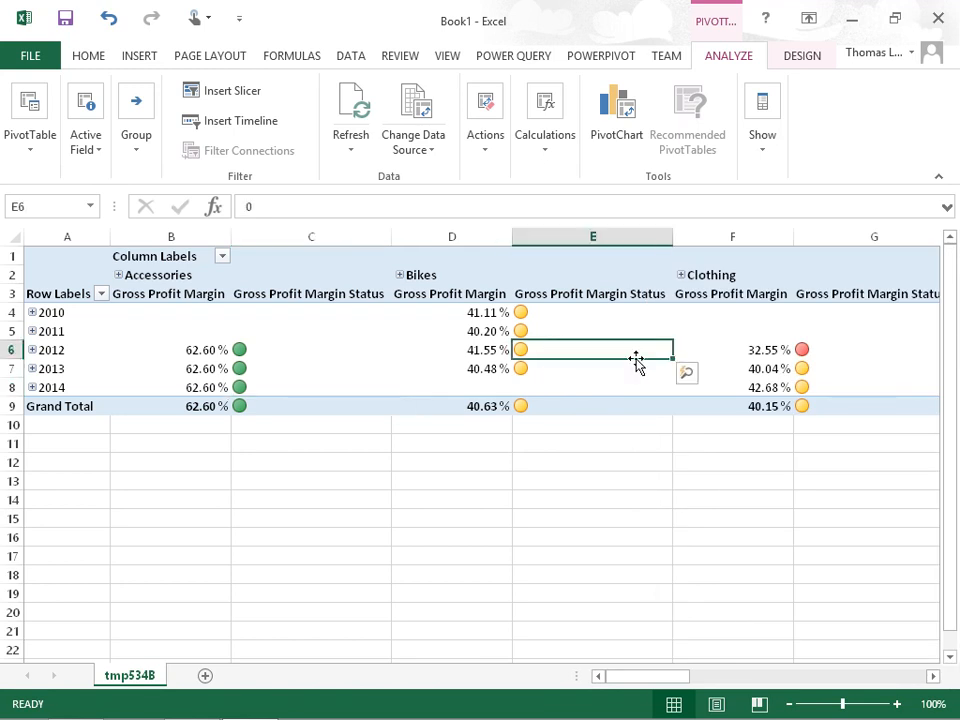
pyautogui.click(822, 352)
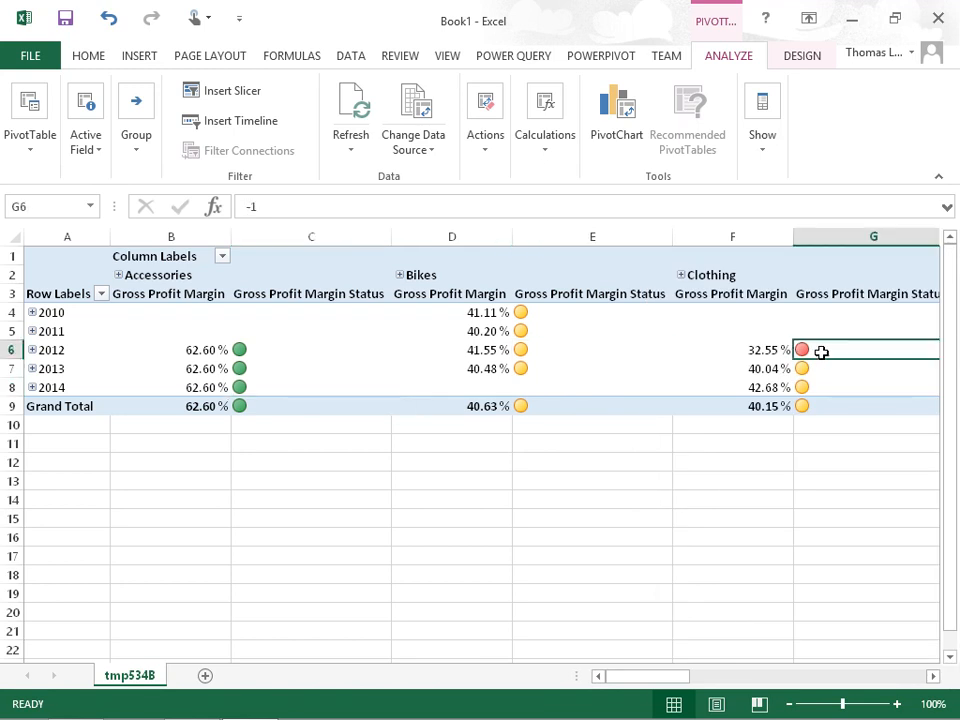
pyautogui.click(527, 315)
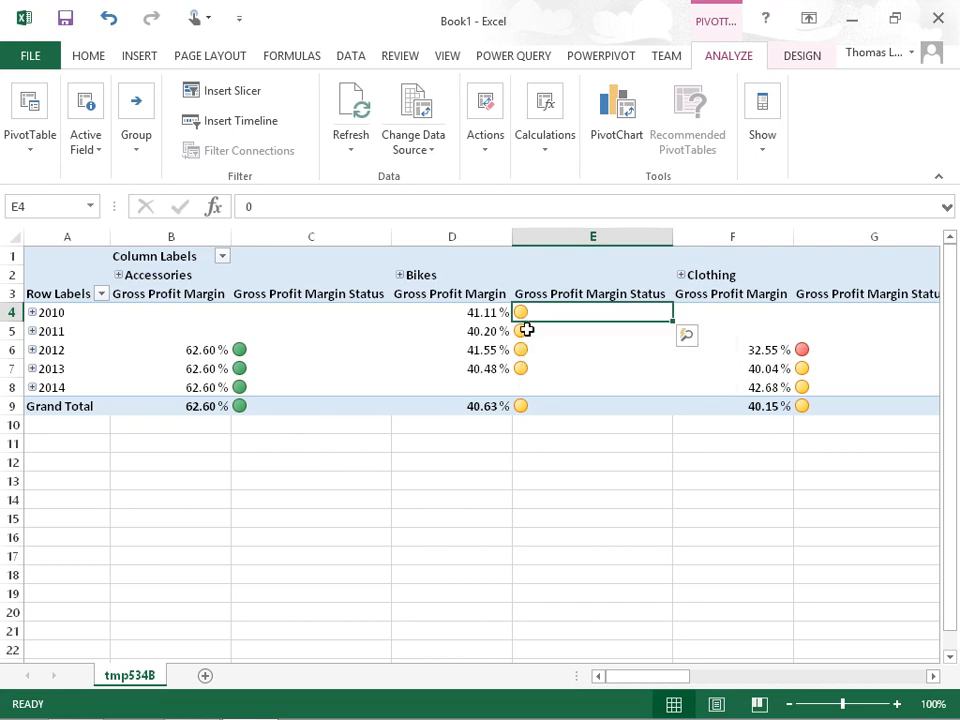
pyautogui.click(797, 350)
pyautogui.moveTo(797, 350); pyautogui.dragTo(718, 349)
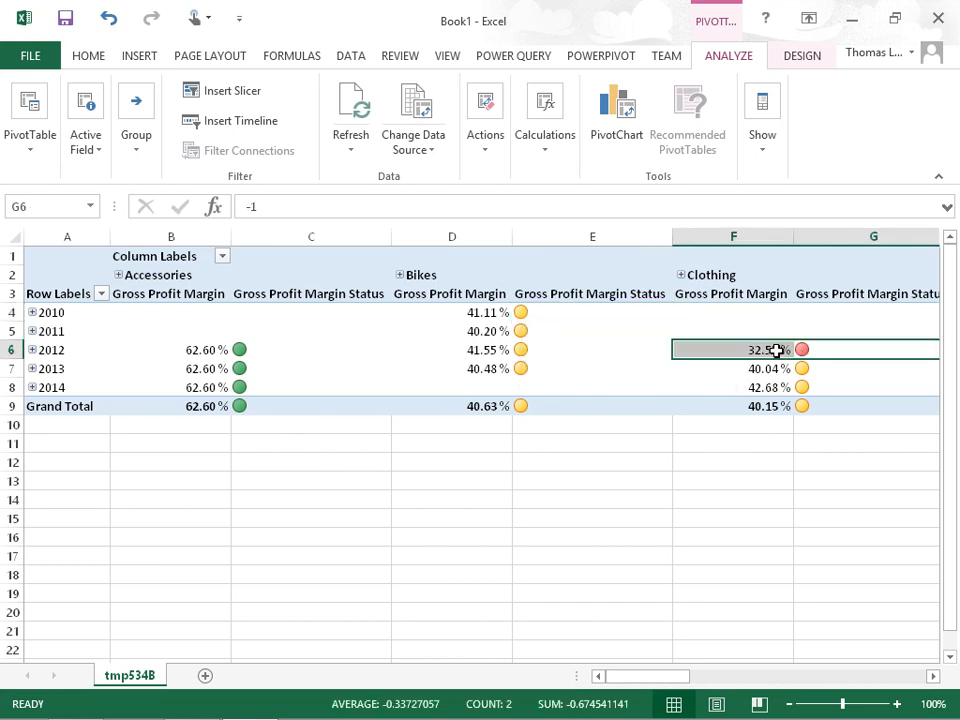
pyautogui.moveTo(189, 357); pyautogui.dragTo(243, 381)
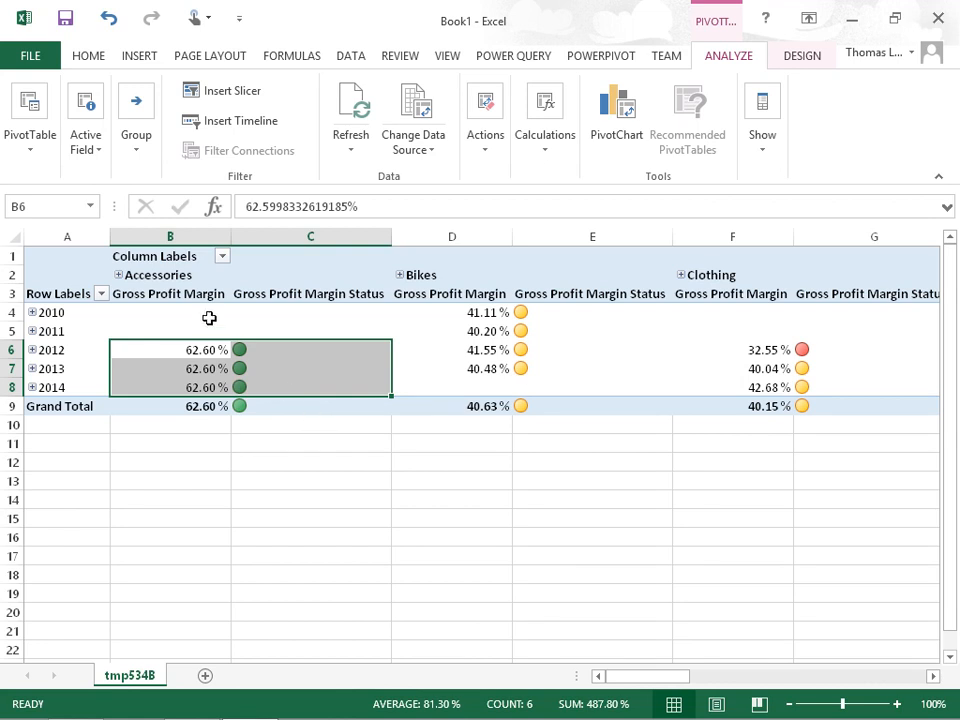
pyautogui.click(188, 276)
pyautogui.click(79, 333)
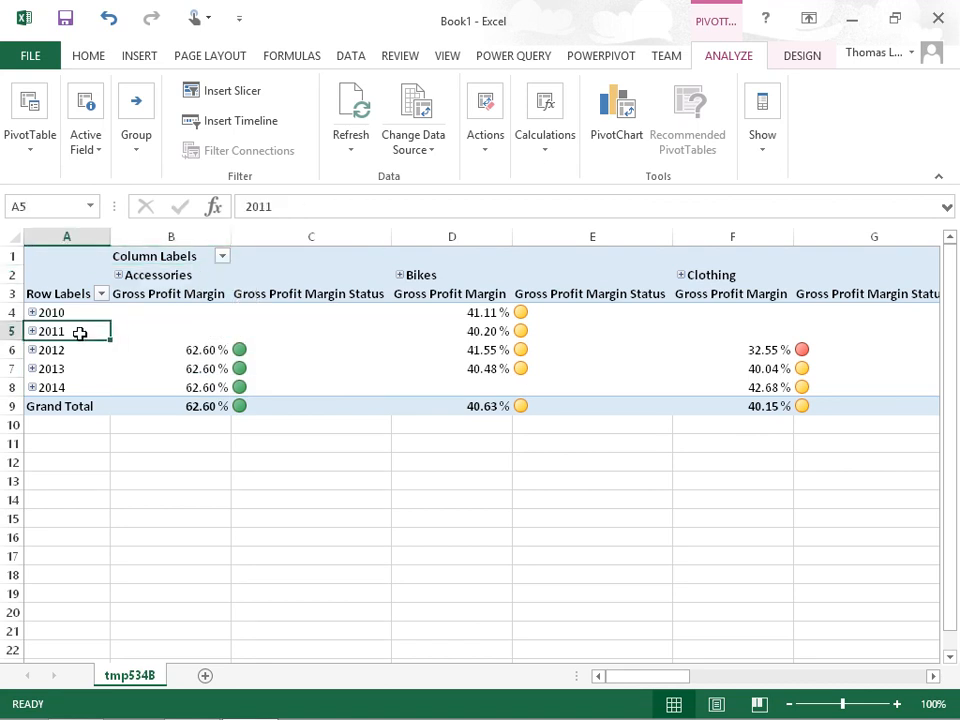
pyautogui.click(176, 277)
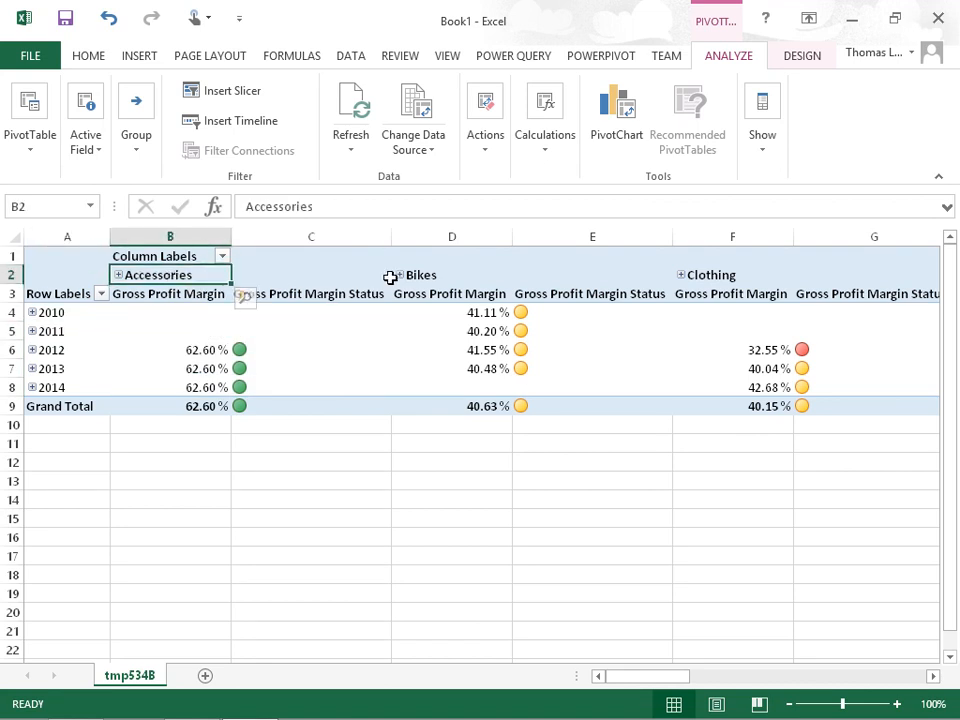
pyautogui.click(431, 276)
pyautogui.click(721, 280)
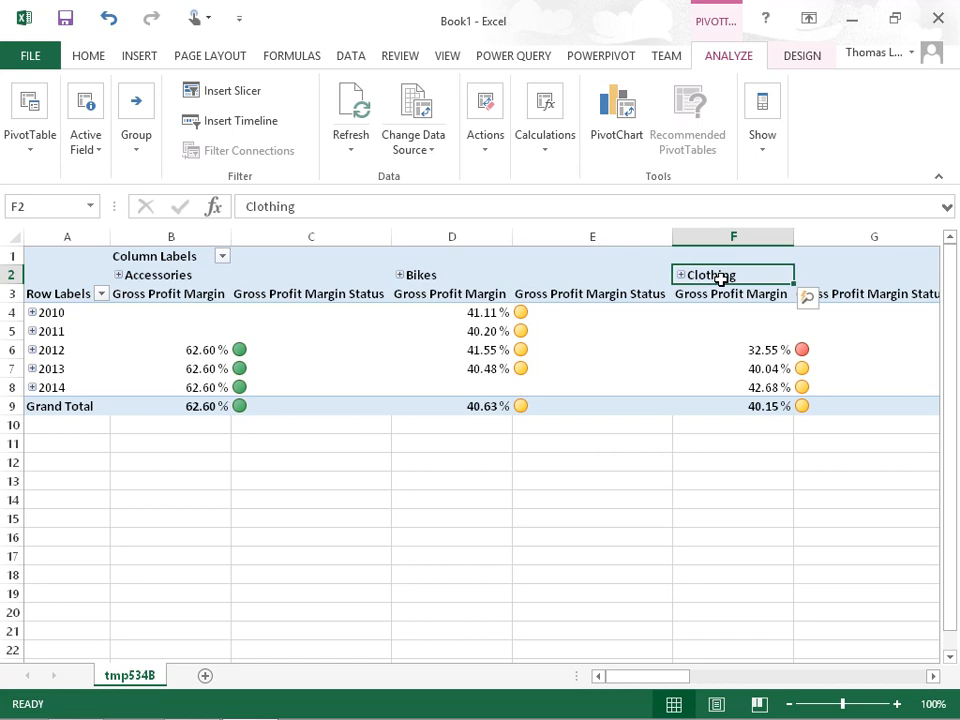